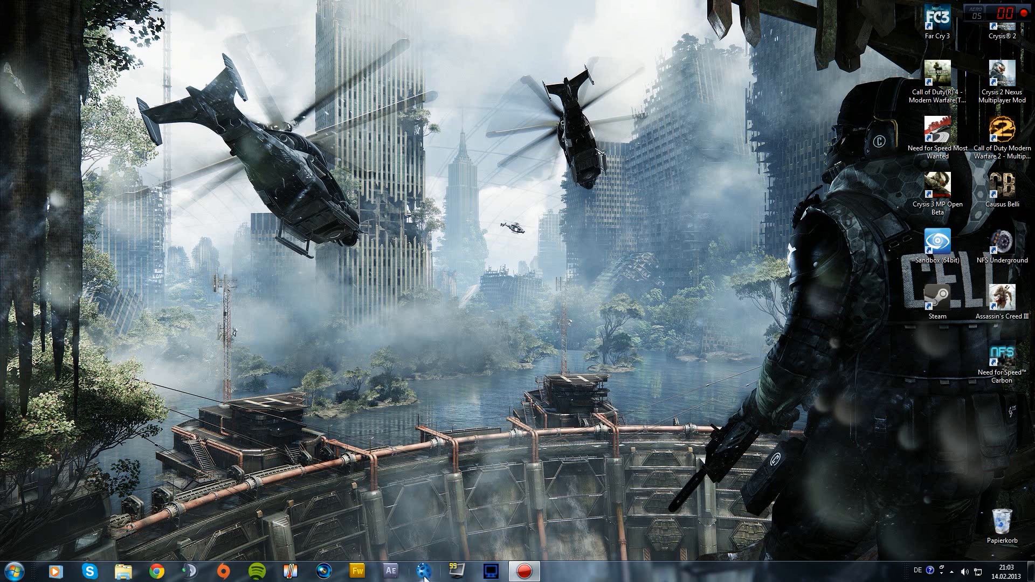
Launch After Effects with an empty project and open Explorer on the computer's drives
left_click(391, 573)
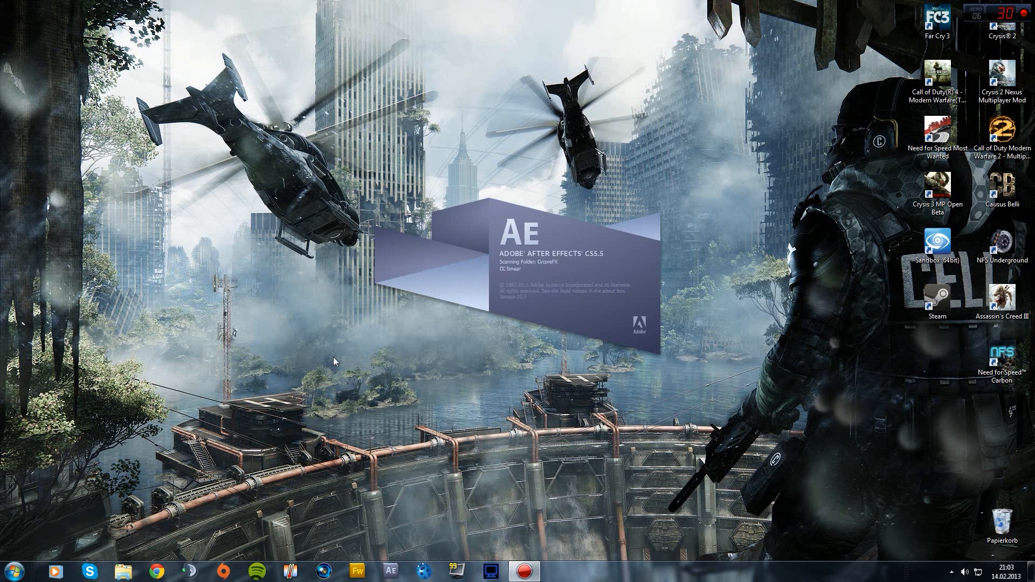
left_click(13, 570)
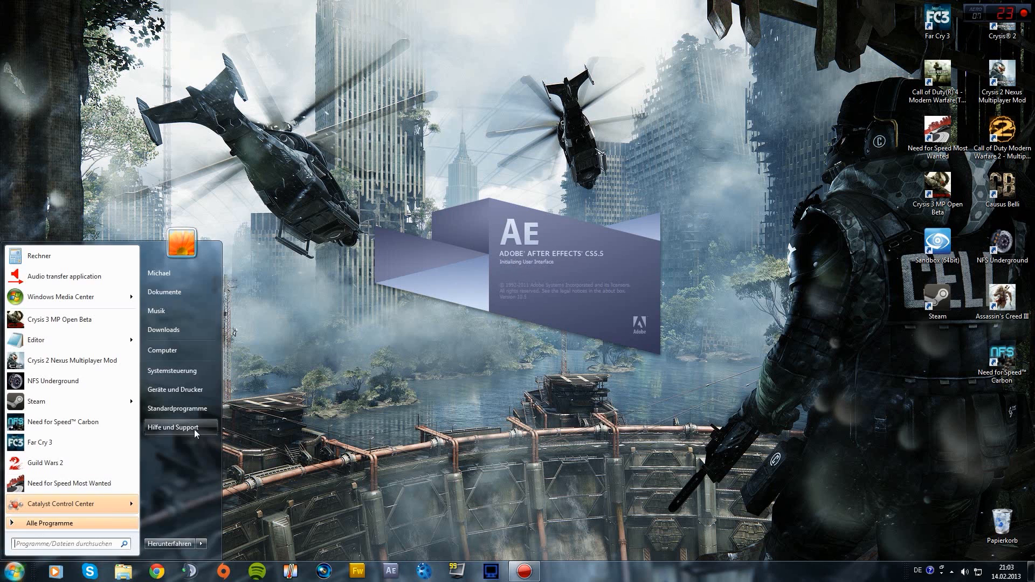
left_click(162, 350)
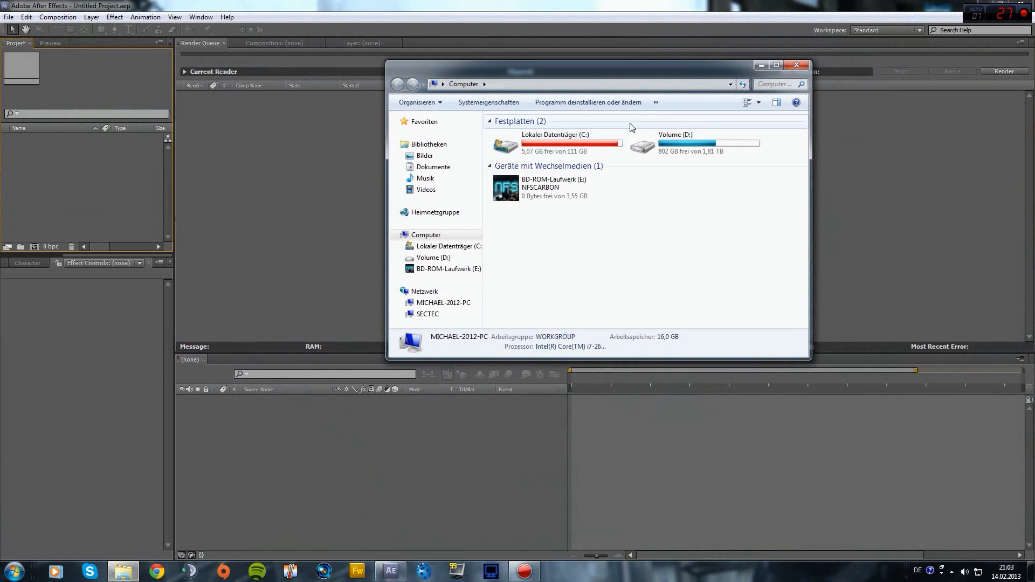
Browse to D:\Videos\Vegas\BF3\Cinematics and drag a10 cinematic 1.wmv into the Project panel
double_click(647, 143)
double_click(515, 180)
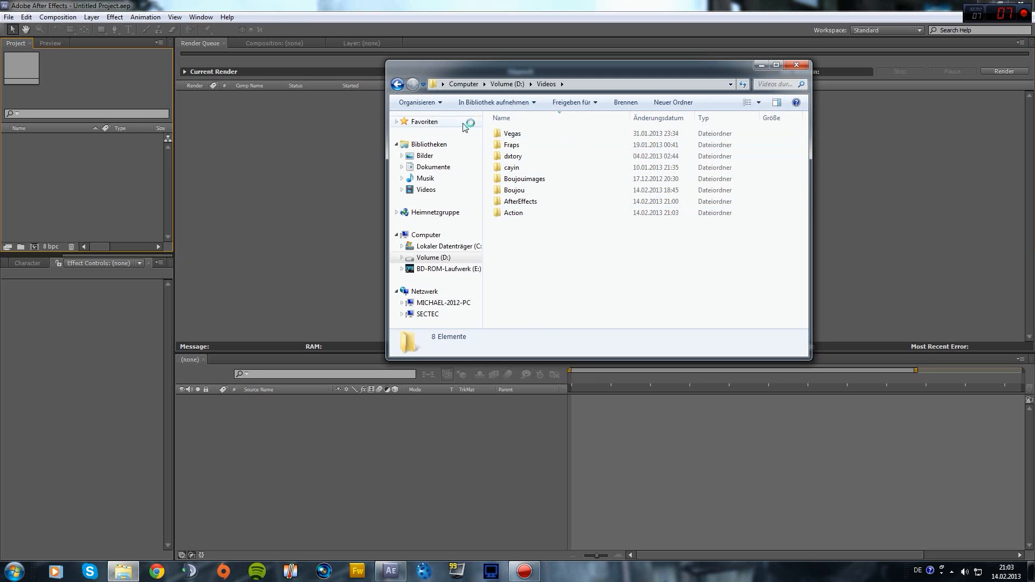
left_click(521, 132)
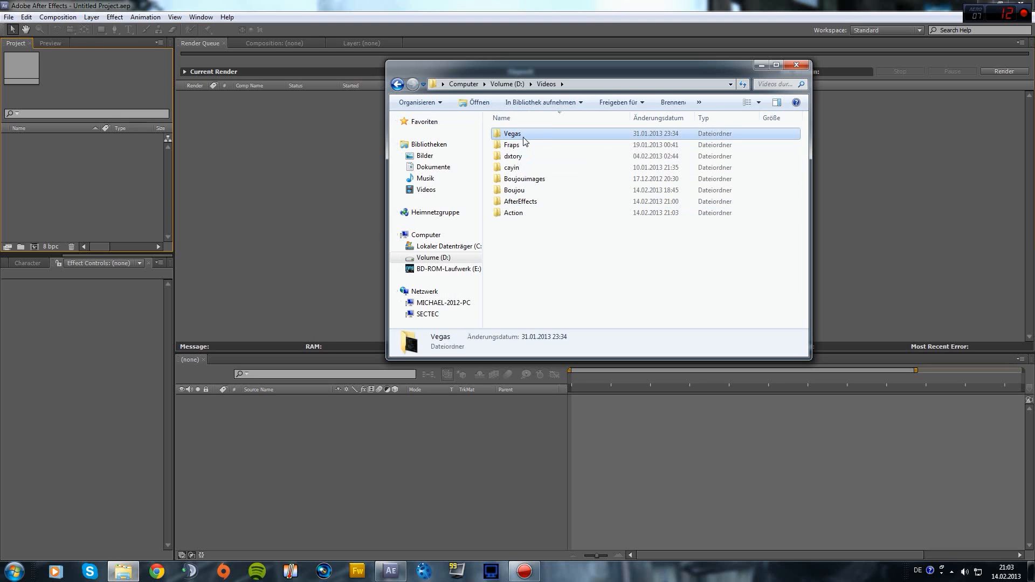
double_click(520, 139)
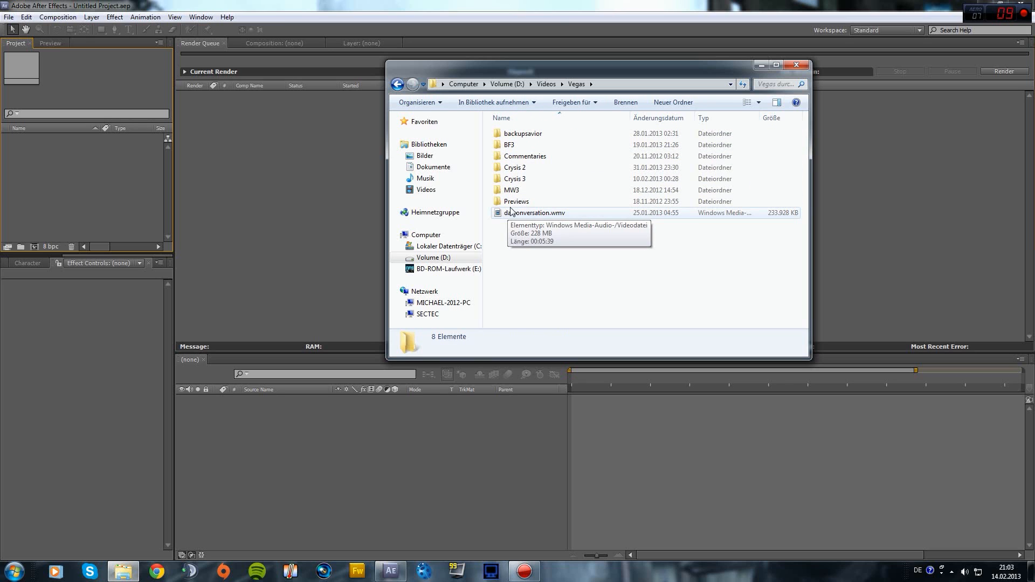
double_click(509, 145)
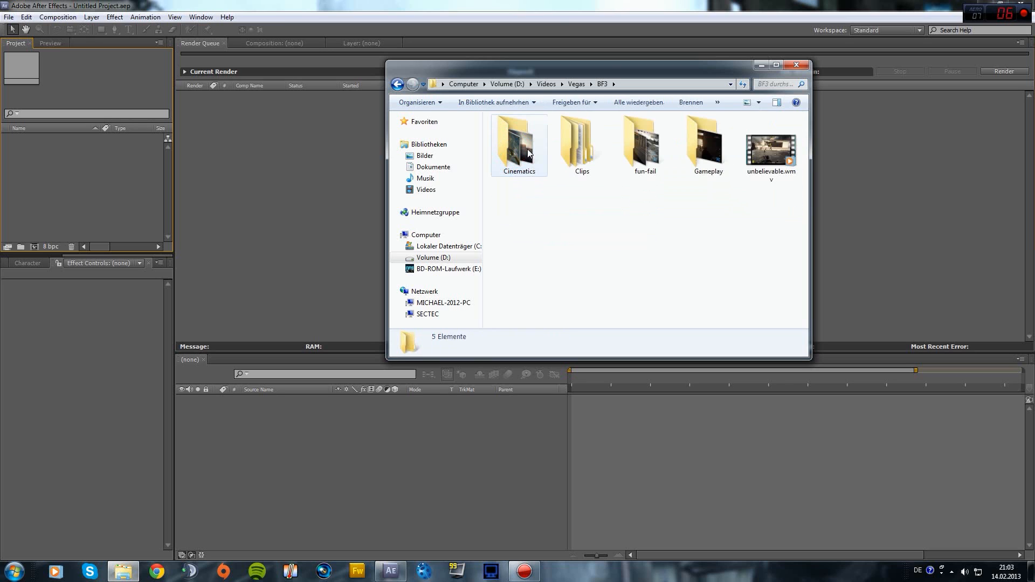
double_click(518, 135)
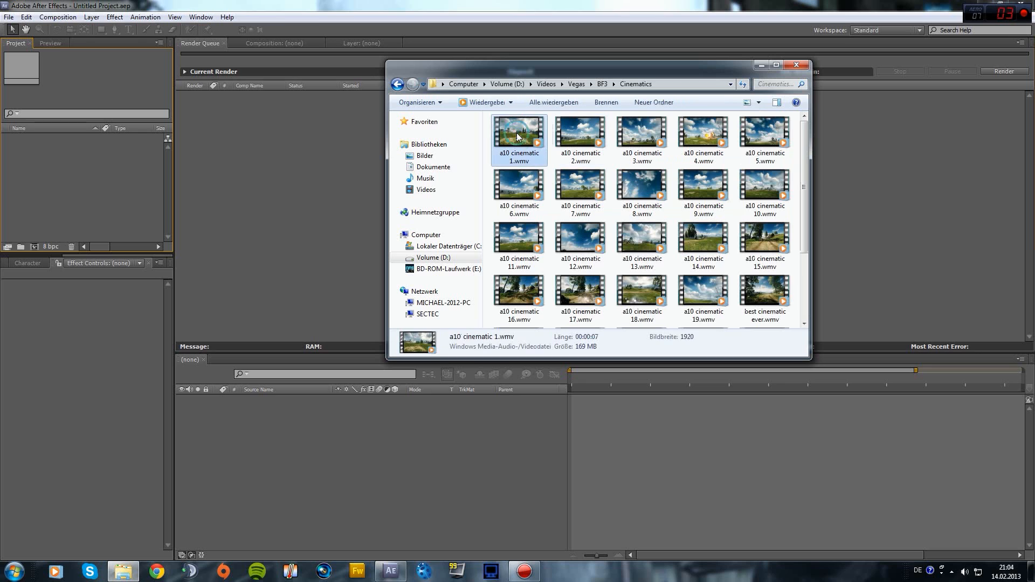
left_click_drag(613, 64, 820, 113)
left_click_drag(725, 183, 597, 467)
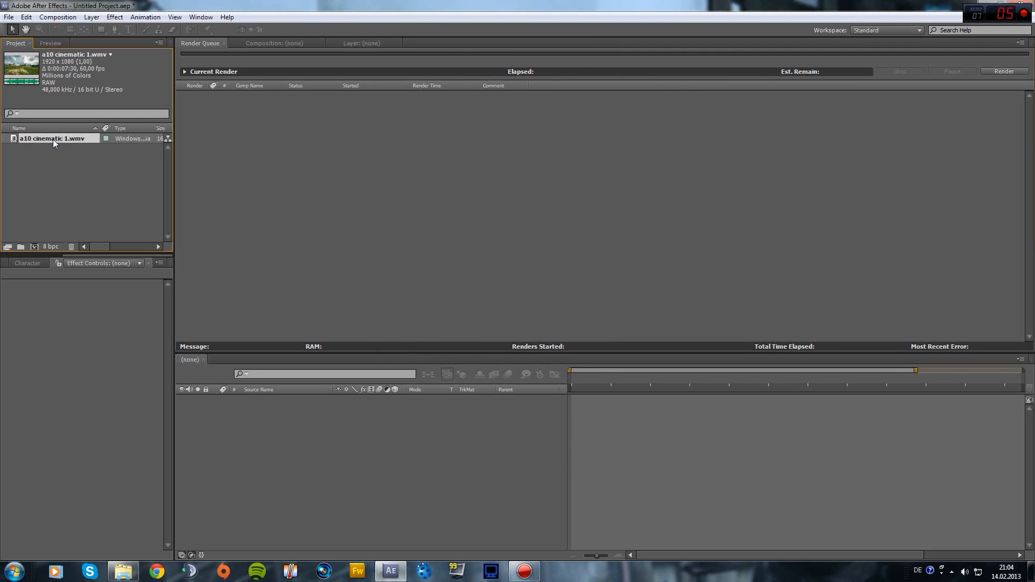
Create the 'a10 cinematic 1' comp from the clip and trim its work area to about 3 seconds
left_click_drag(51, 140, 625, 458)
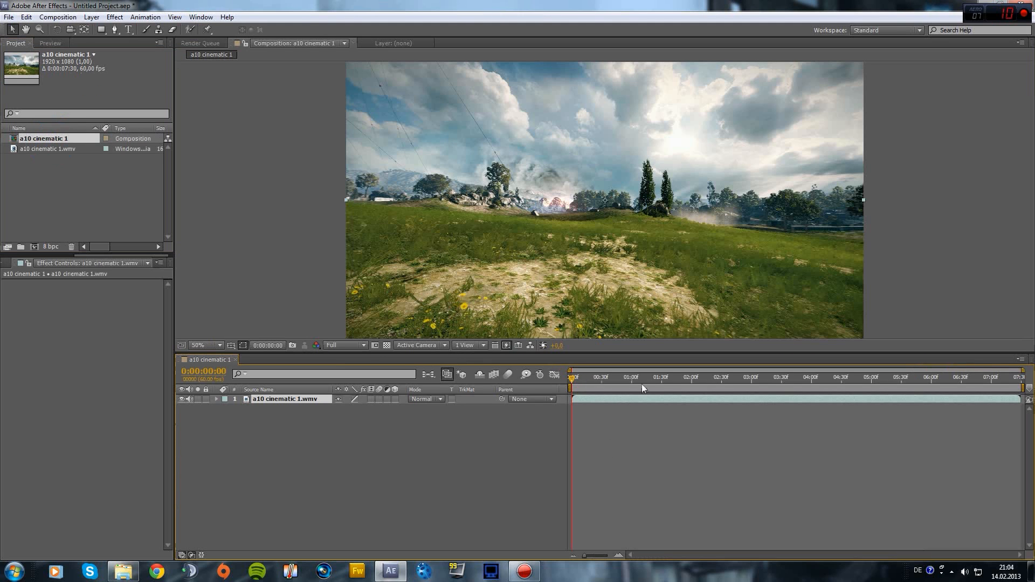
left_click(861, 383)
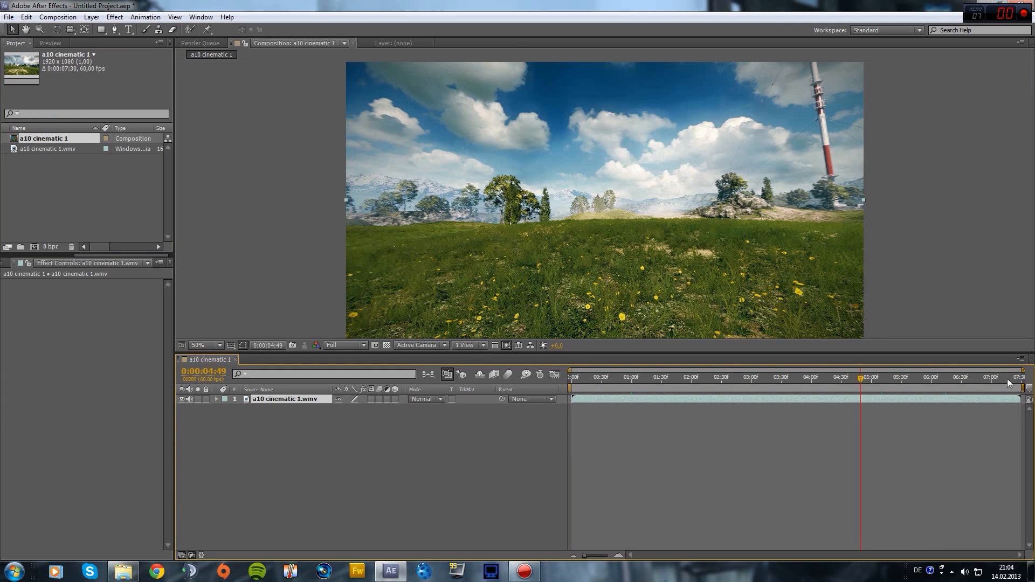
left_click_drag(1022, 387, 751, 356)
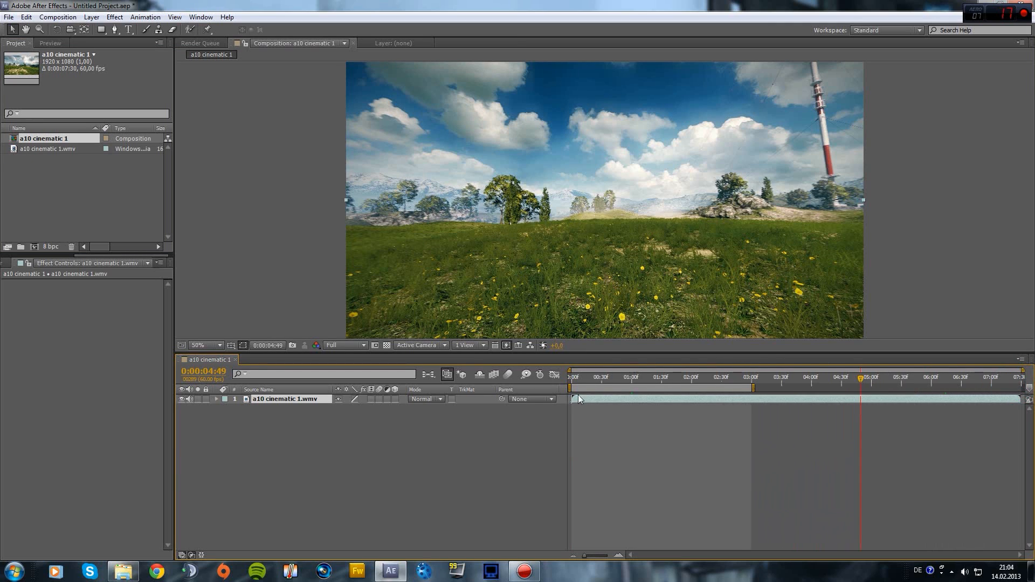
left_click_drag(570, 388, 531, 387)
Add the a10 cinematic 1 comp to the Render Queue with JPEG Sequence as output format
left_click(61, 18)
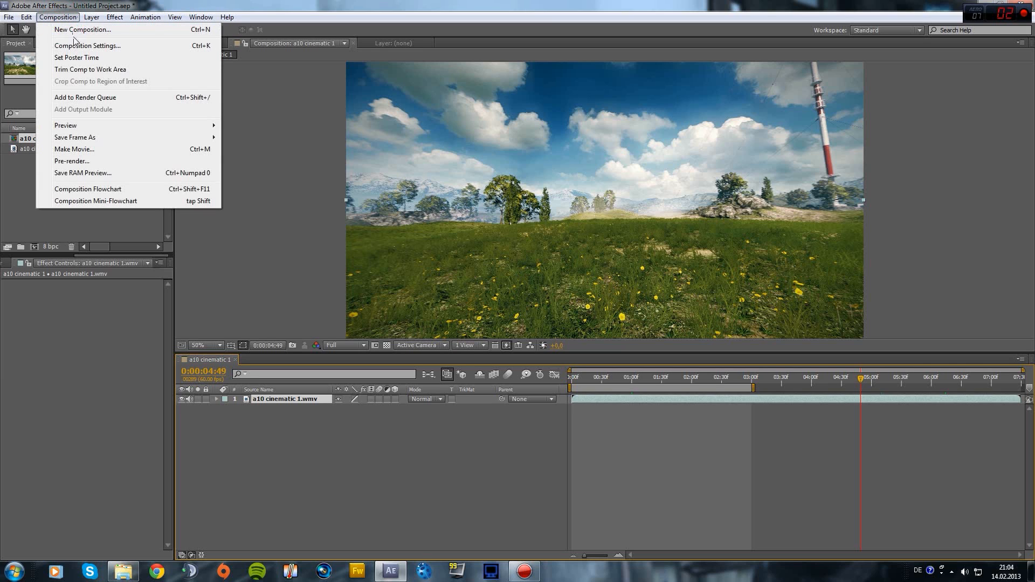
left_click(87, 98)
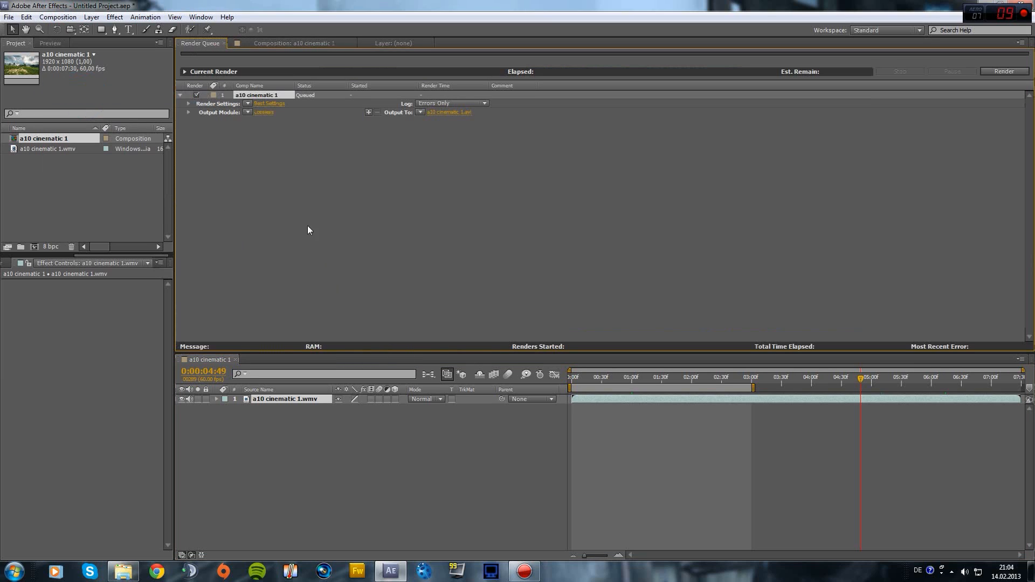
left_click(265, 112)
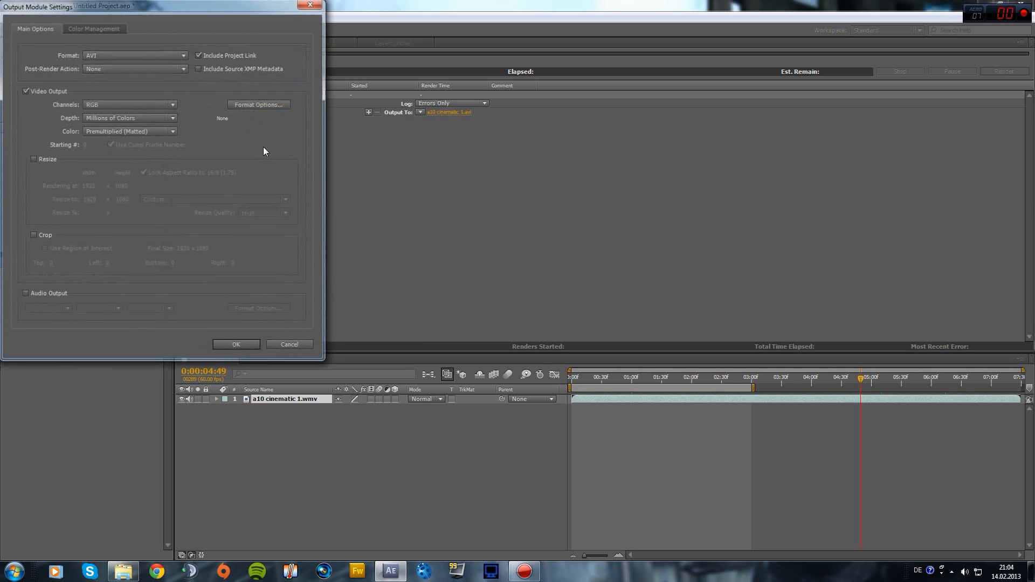
left_click(137, 54)
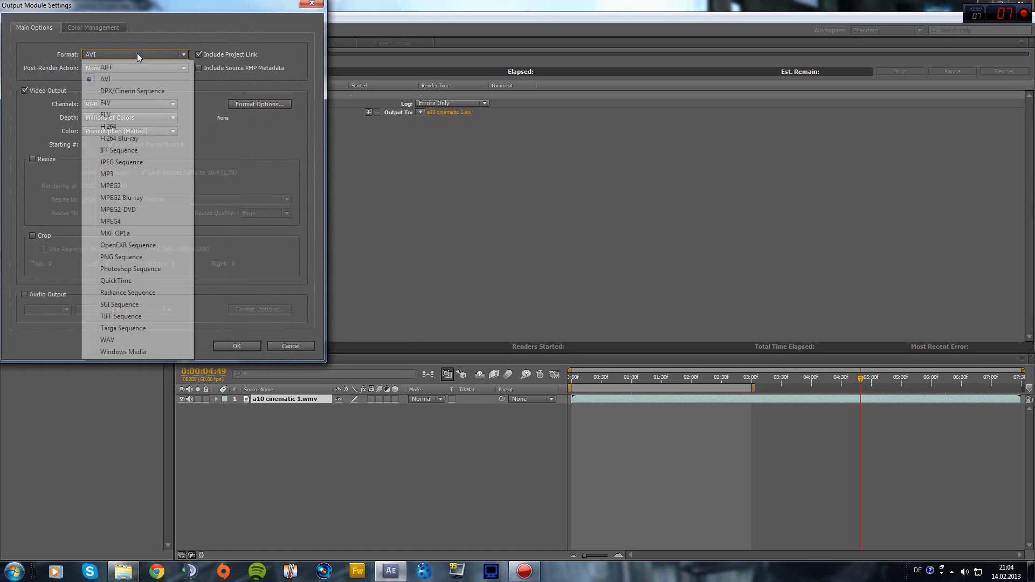
left_click(122, 166)
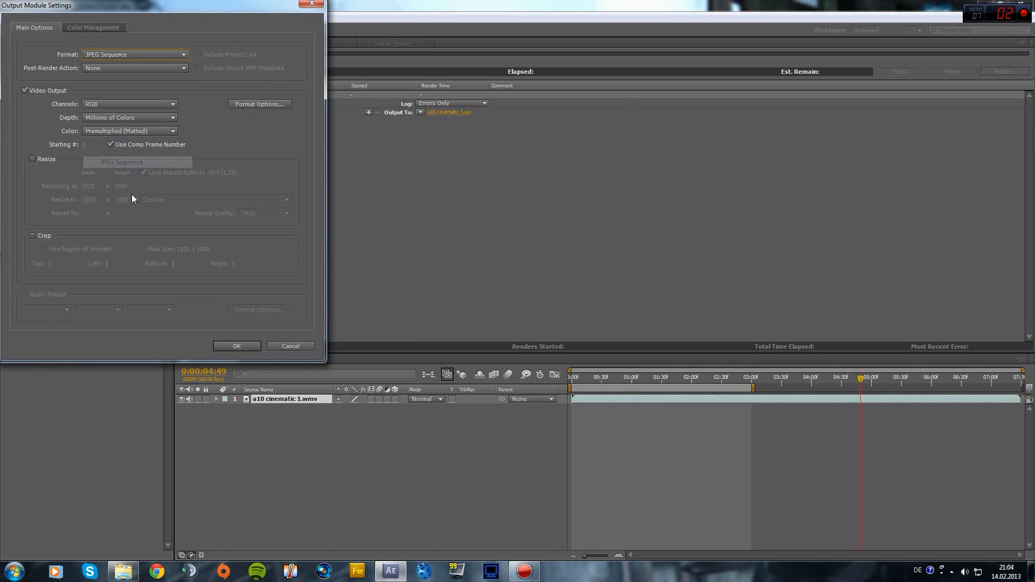
left_click(236, 346)
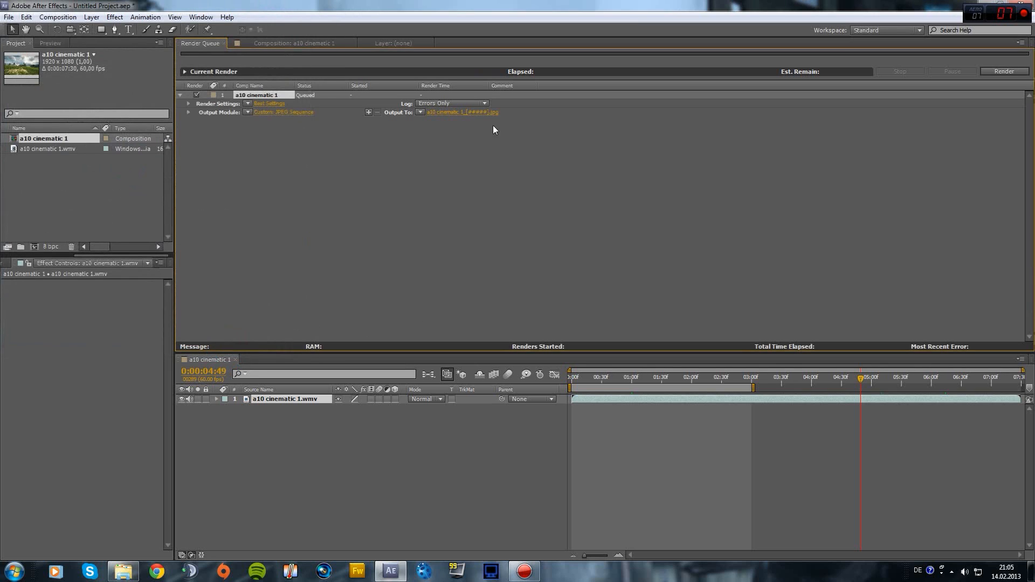
Set the render output location to the 'tutorial cinematic' folder
left_click(463, 112)
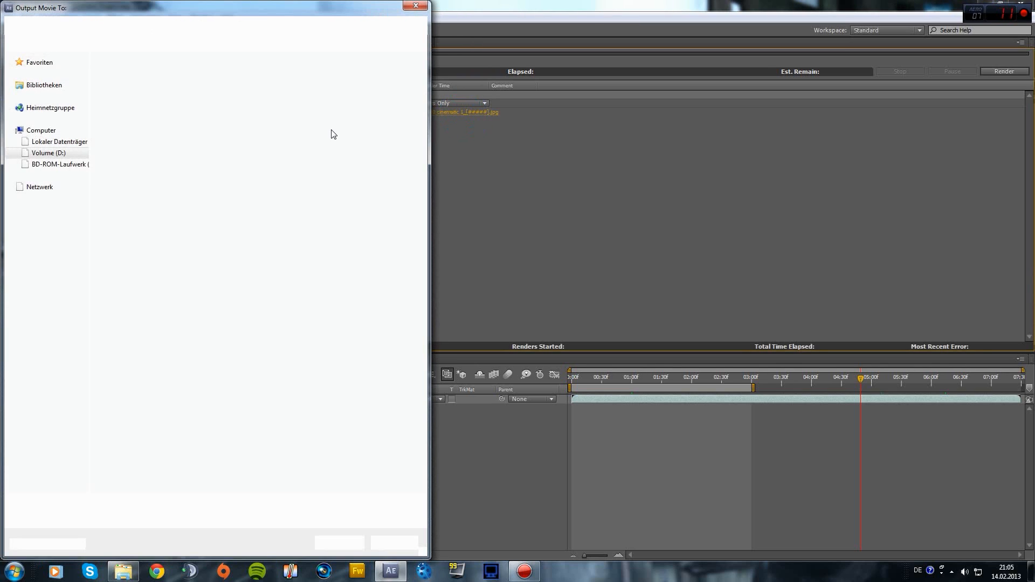
double_click(256, 86)
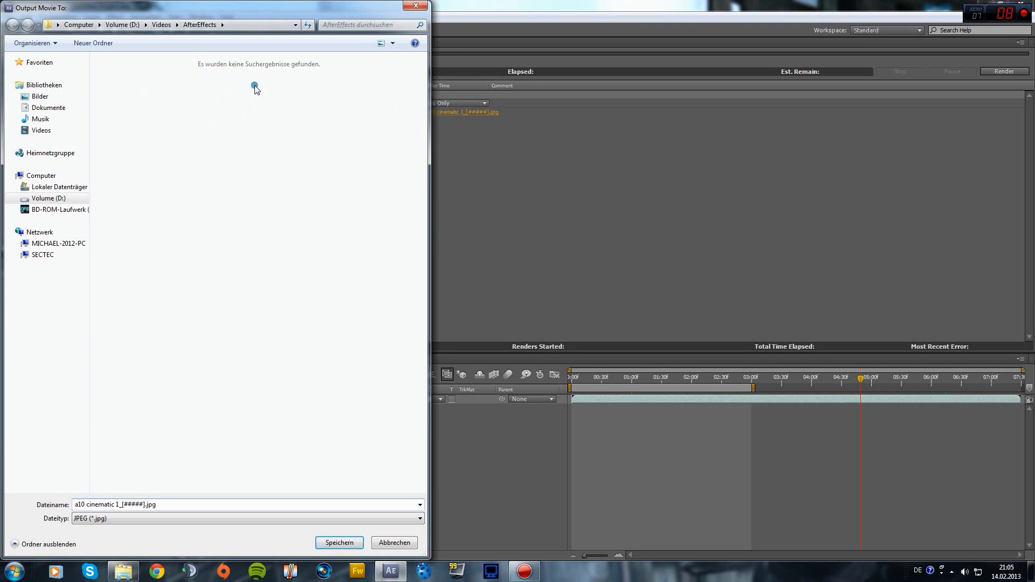
left_click(331, 540)
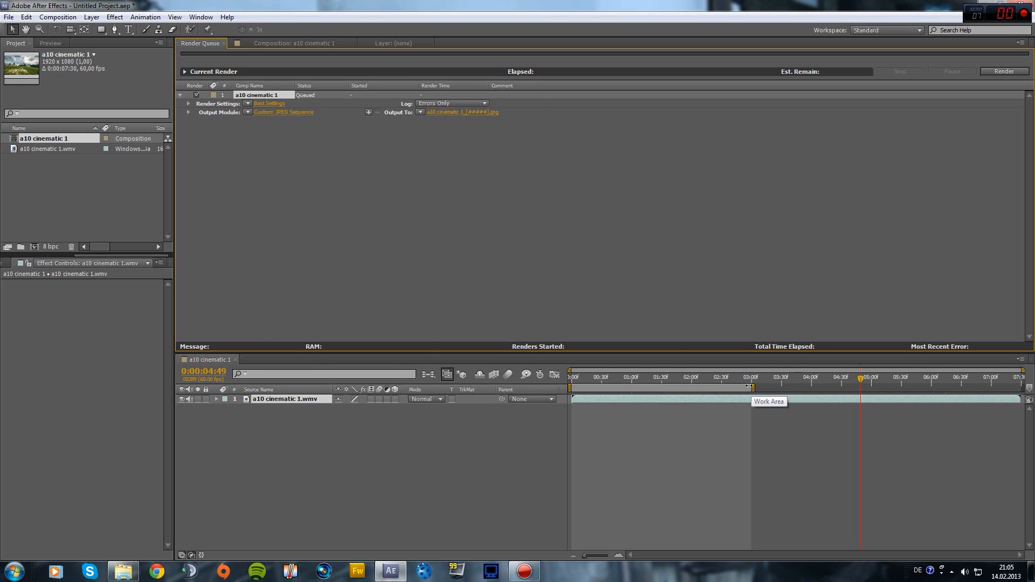
Check the a10 cinematic 1 composition settings and close them unchanged
left_click(57, 17)
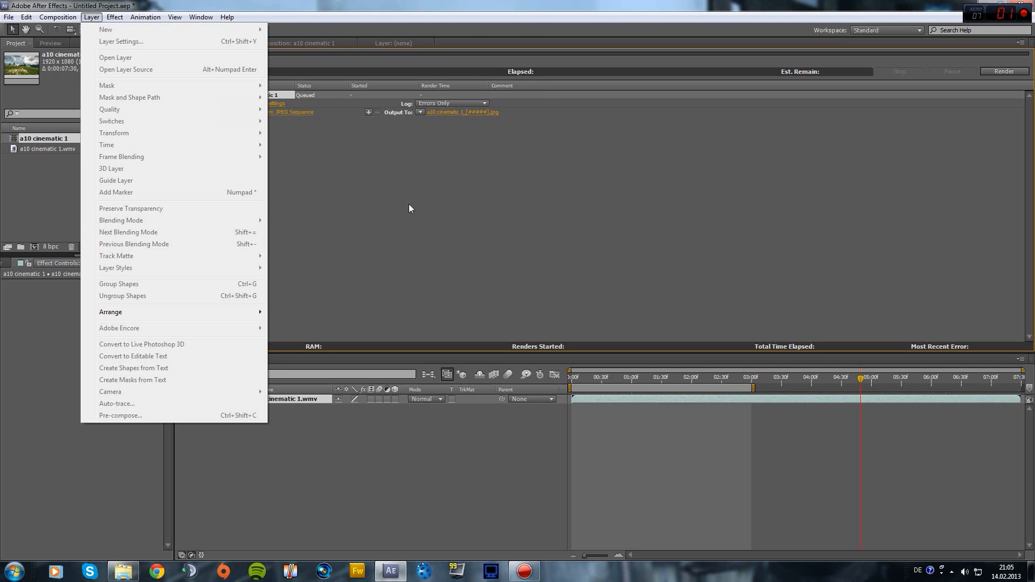
left_click(250, 54)
left_click(269, 43)
left_click(56, 17)
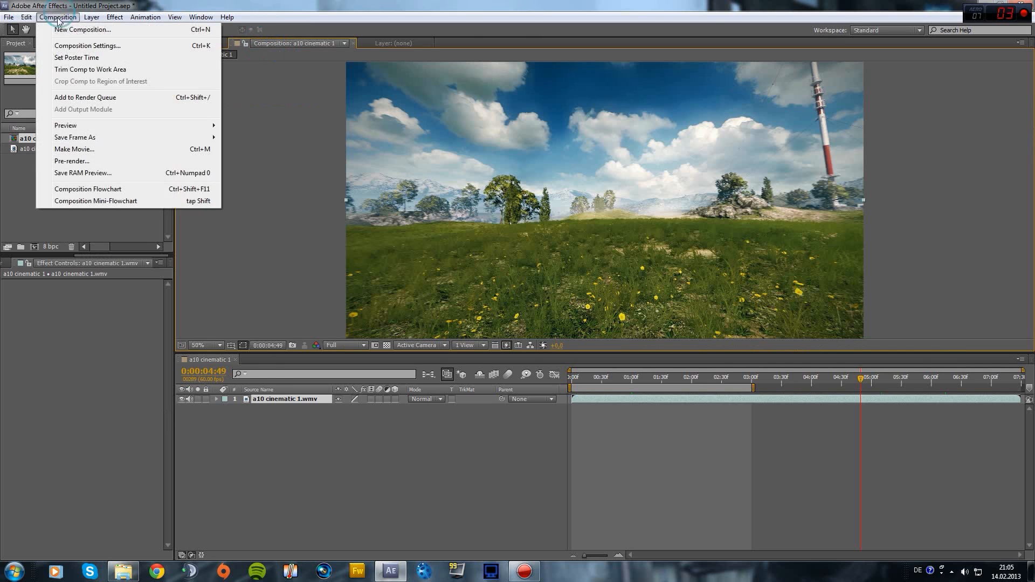
left_click(88, 45)
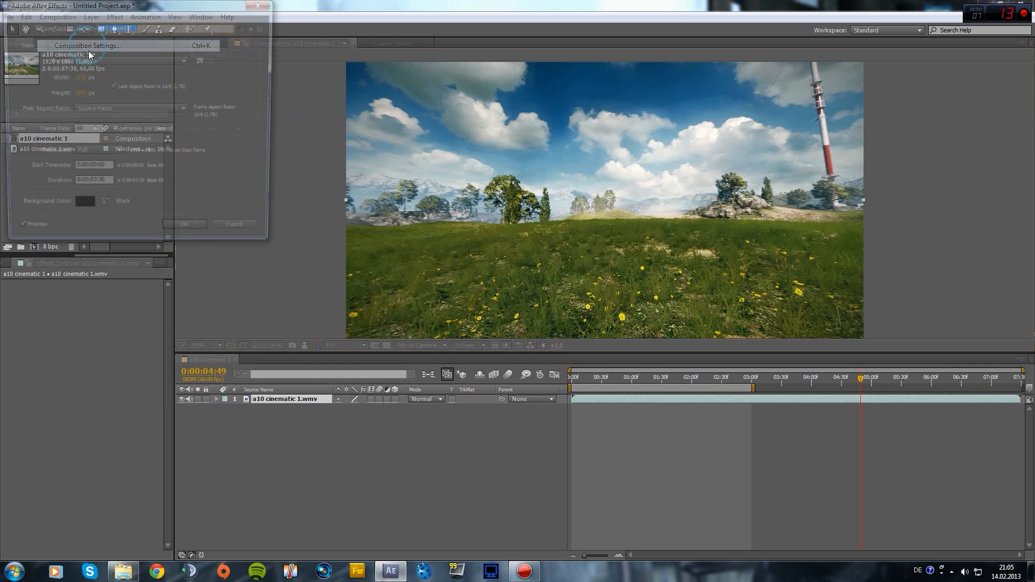
left_click(262, 4)
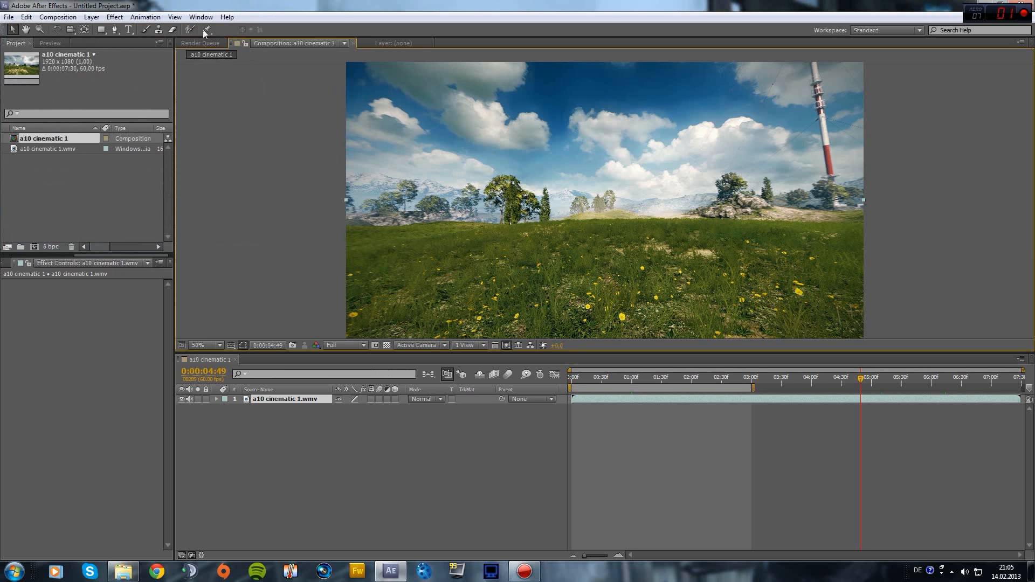
Start rendering the JPEG sequence from the Render Queue
left_click(200, 43)
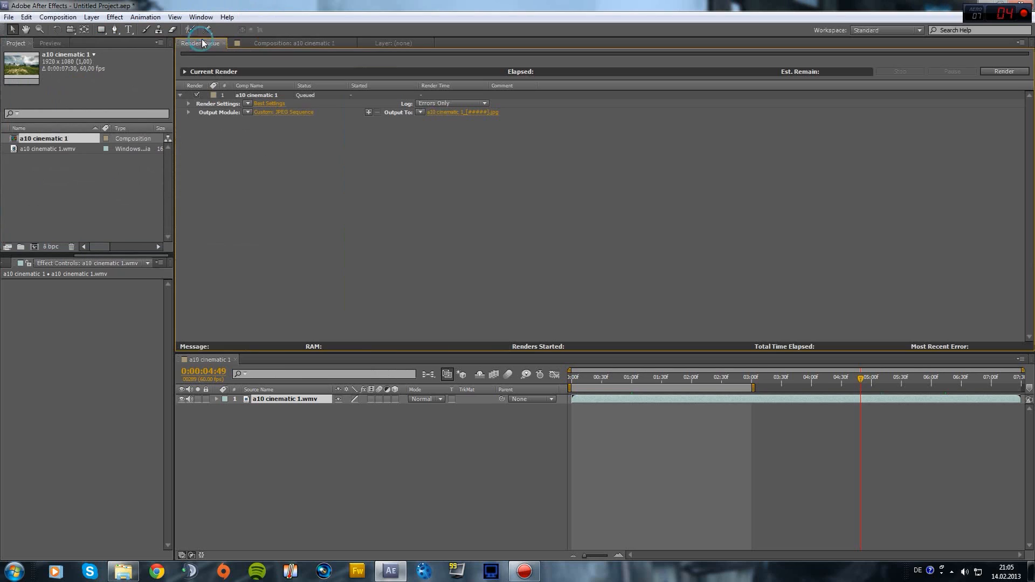
left_click(998, 71)
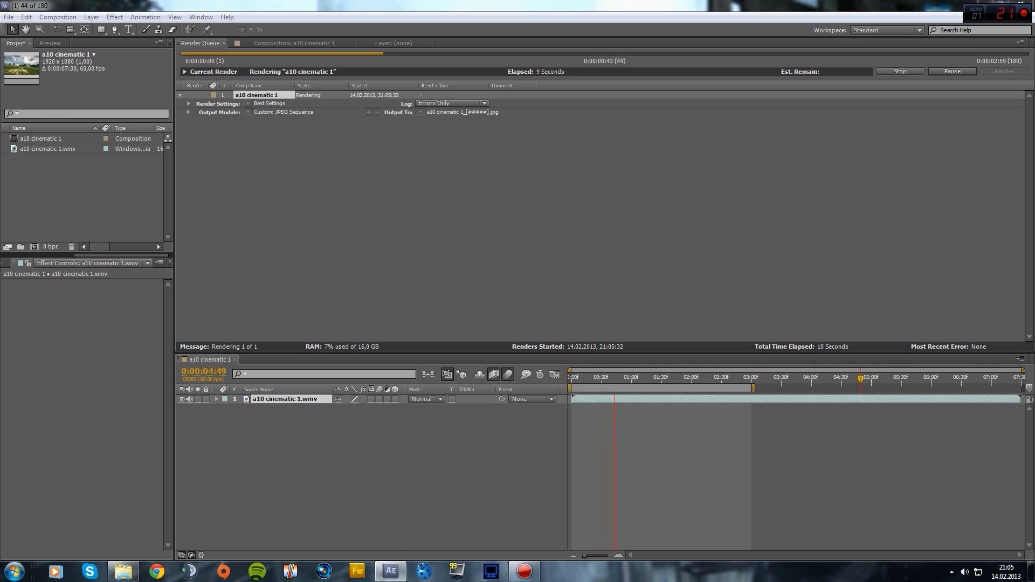
mouse_move(388, 579)
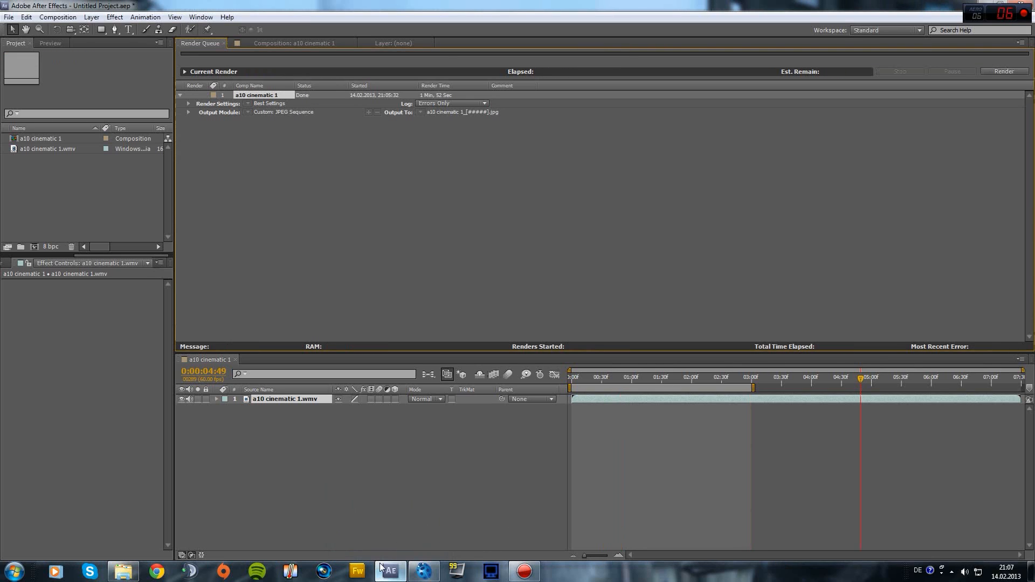
In boujou, import the image sequence starting at the first a10 cinematic frame in 'tutorial cinematic'
left_click(425, 575)
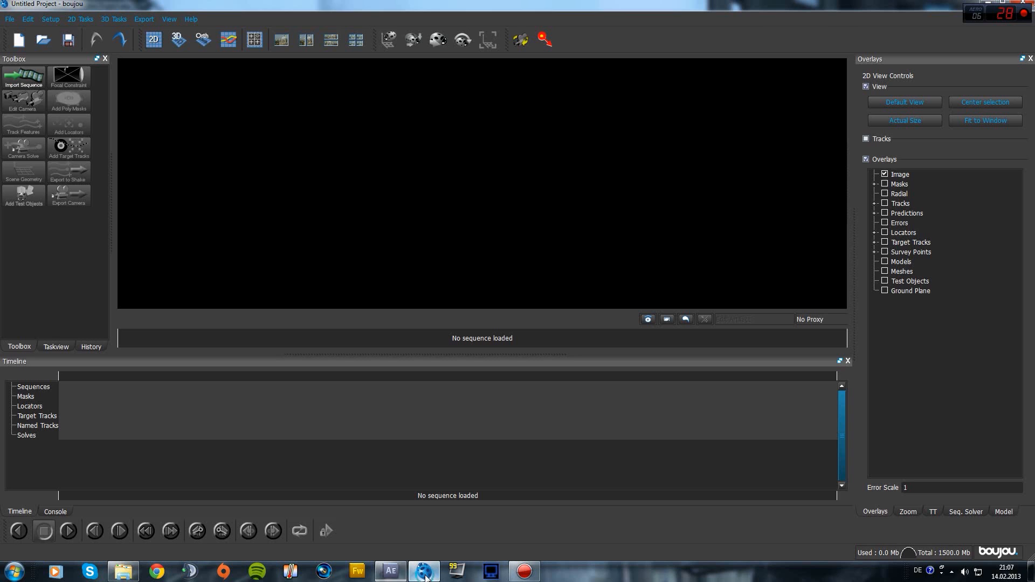
left_click(31, 81)
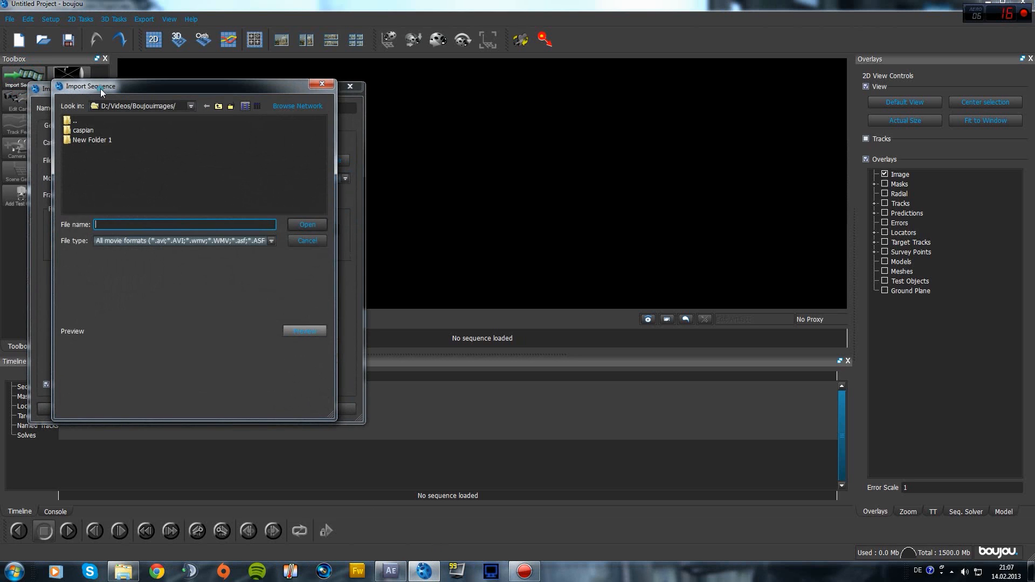
left_click_drag(101, 90, 537, 88)
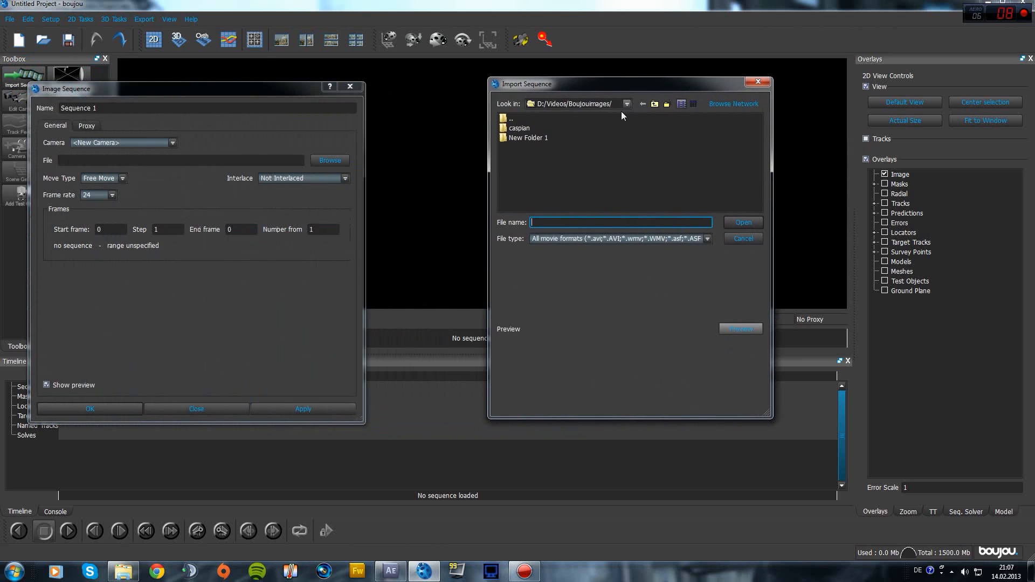
left_click(655, 105)
double_click(528, 138)
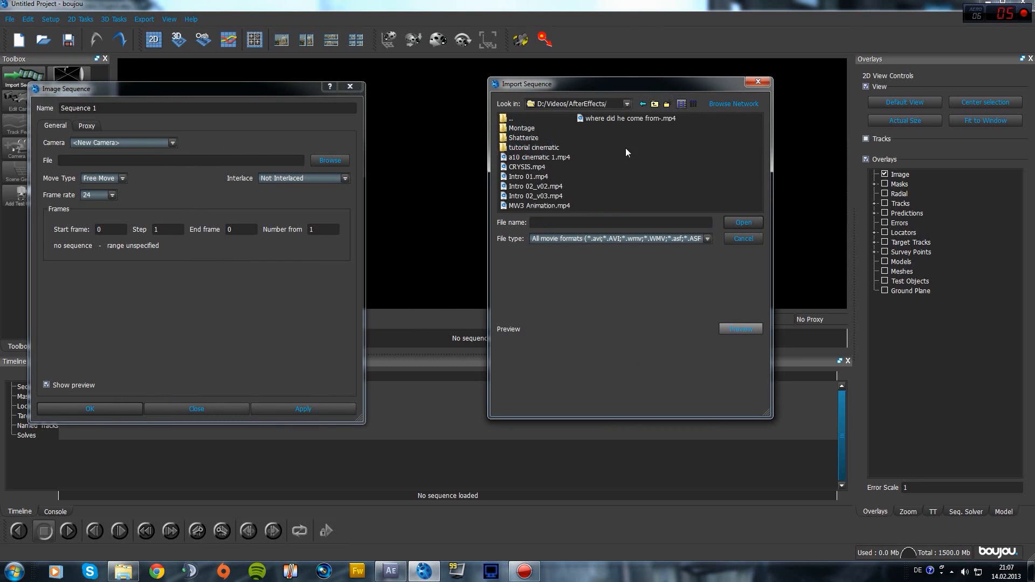
double_click(537, 147)
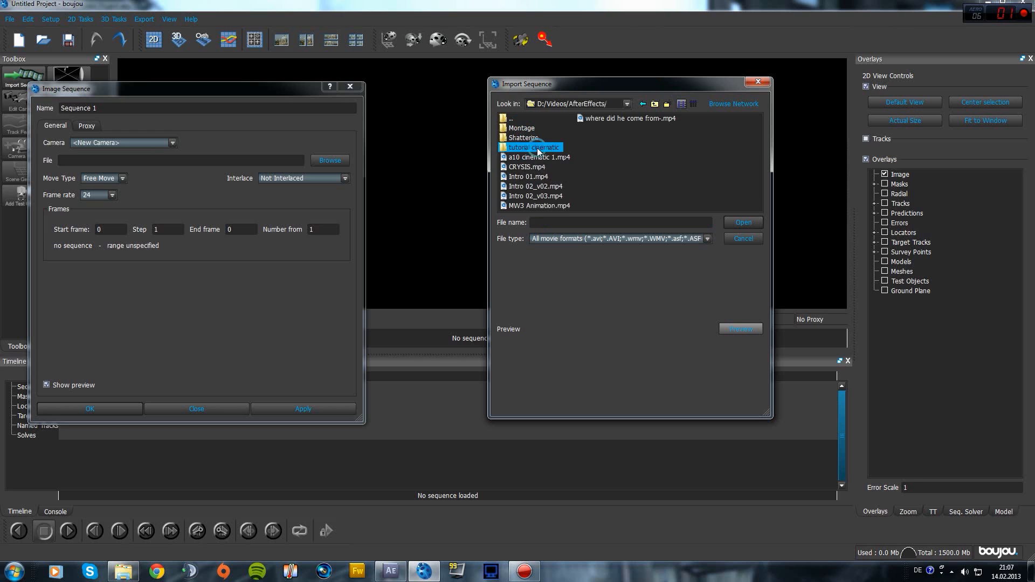
left_click(527, 130)
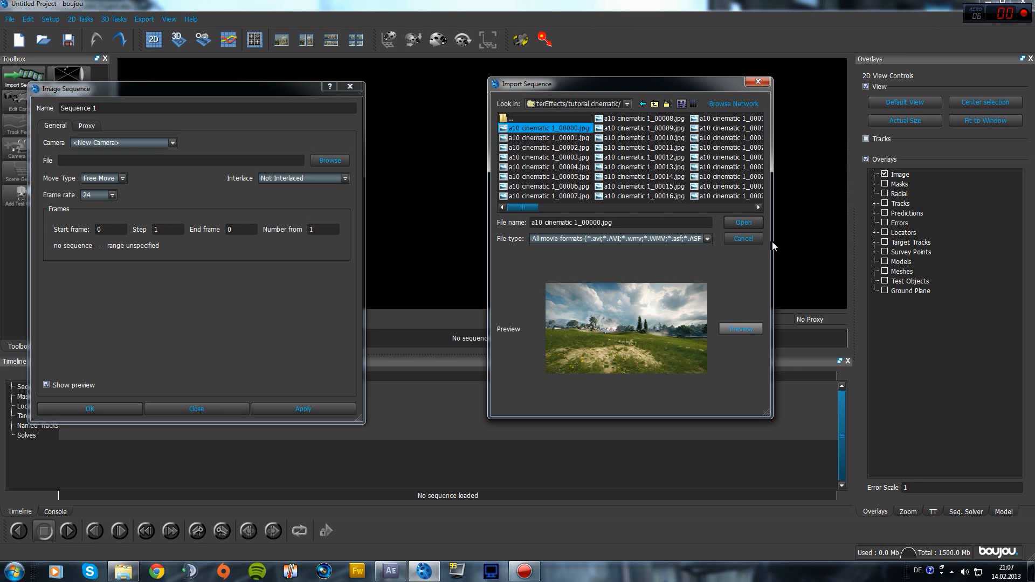
left_click(746, 222)
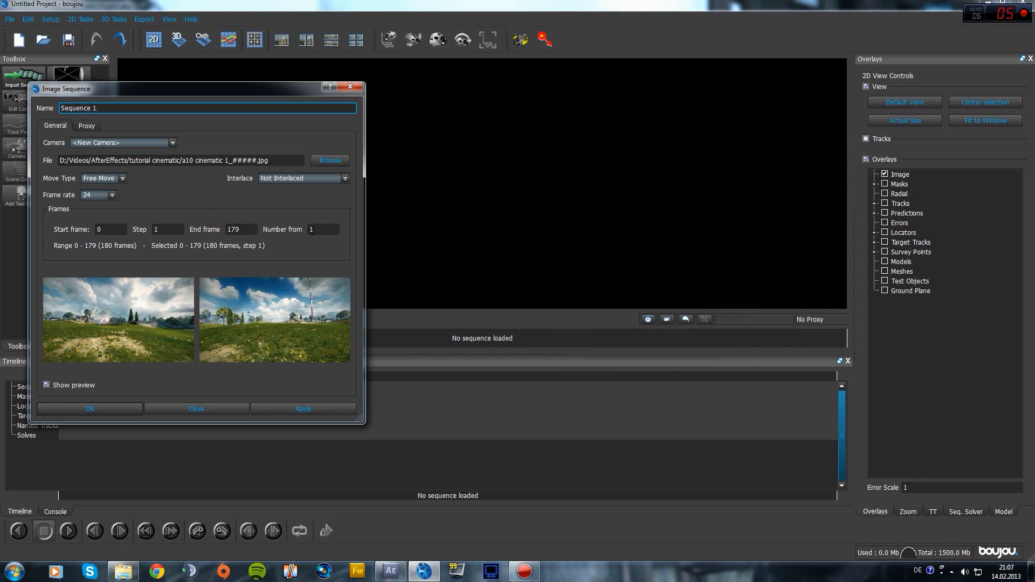
Set the sequence frame rate to 60 fps and load it
left_click(110, 194)
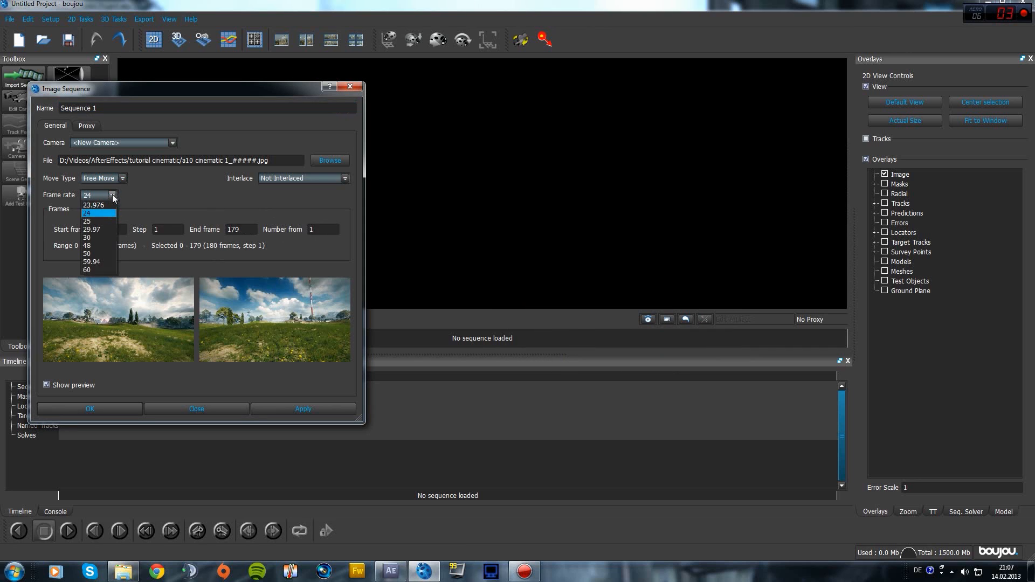
left_click(100, 268)
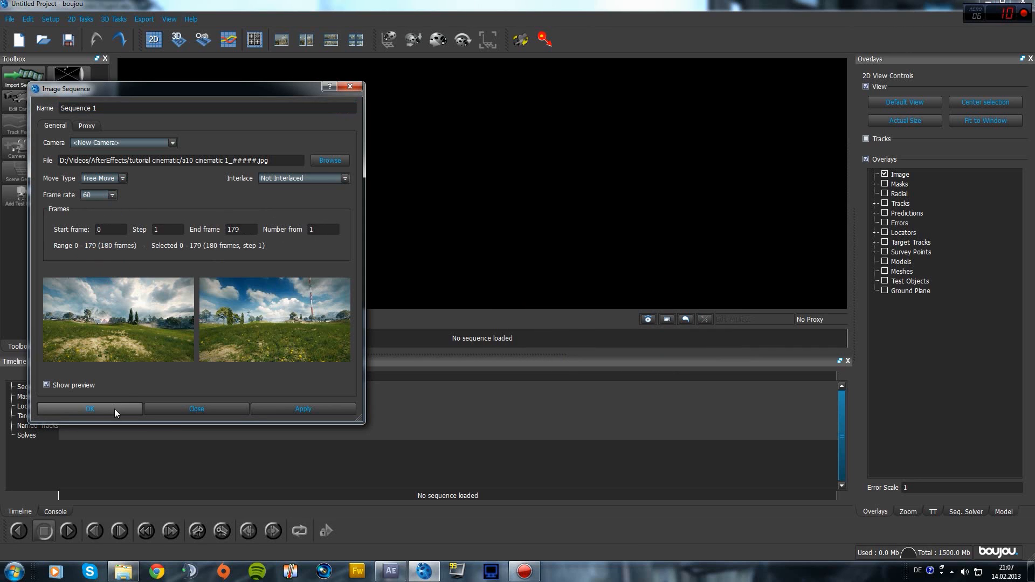
left_click(114, 409)
left_click(106, 195)
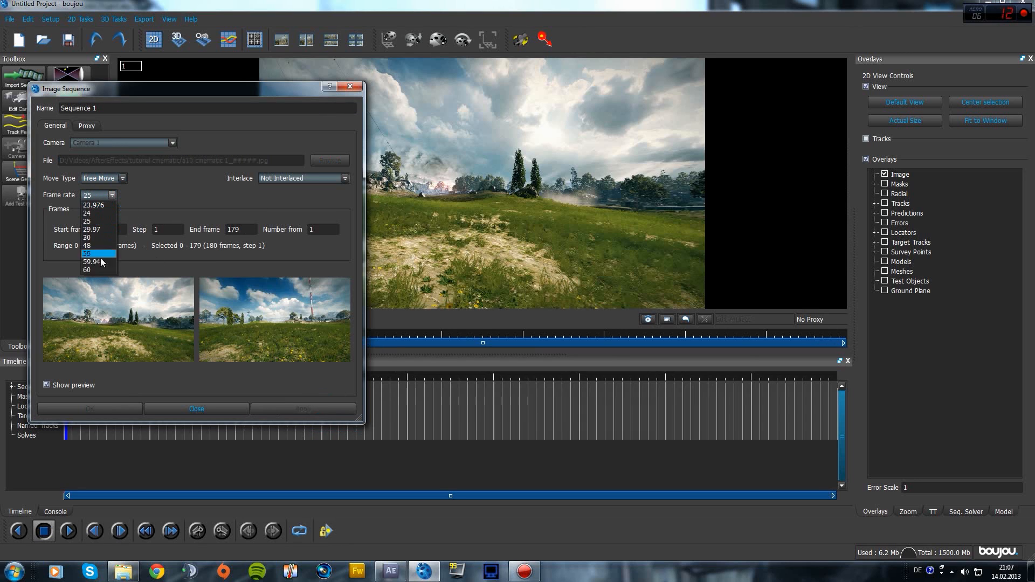
left_click(95, 269)
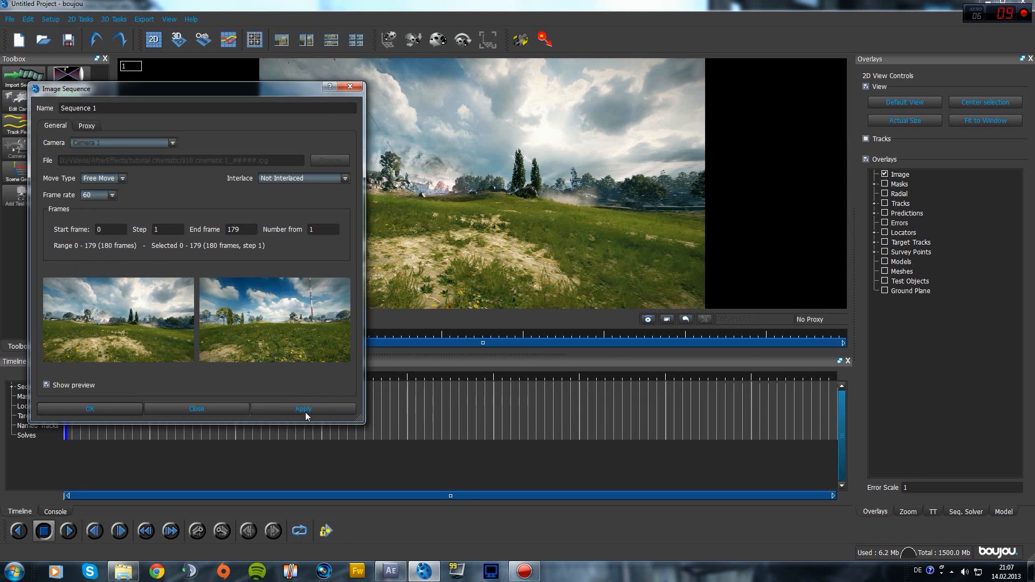
left_click(96, 410)
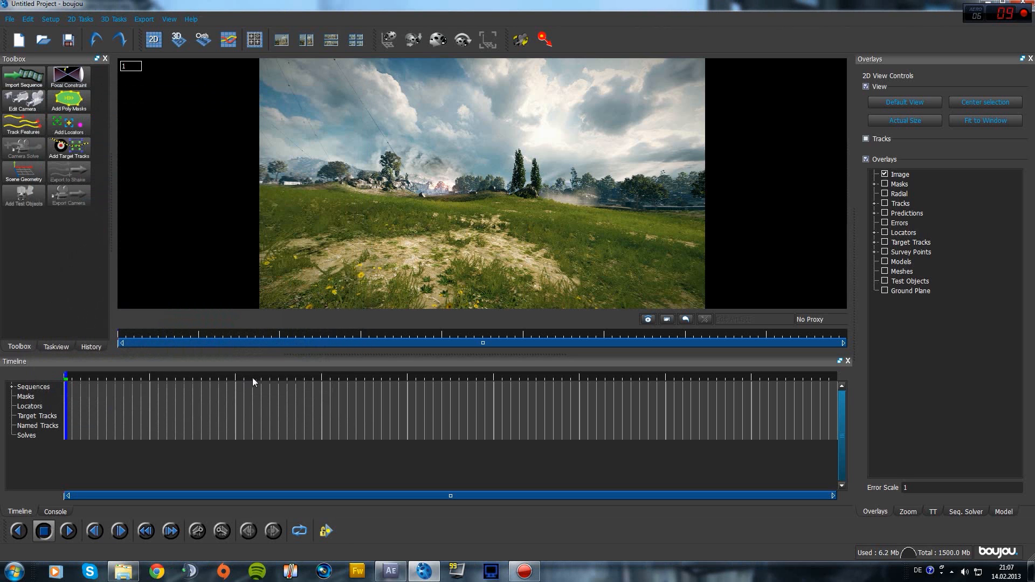
left_click_drag(253, 378, 602, 378)
left_click_drag(467, 355, 66, 372)
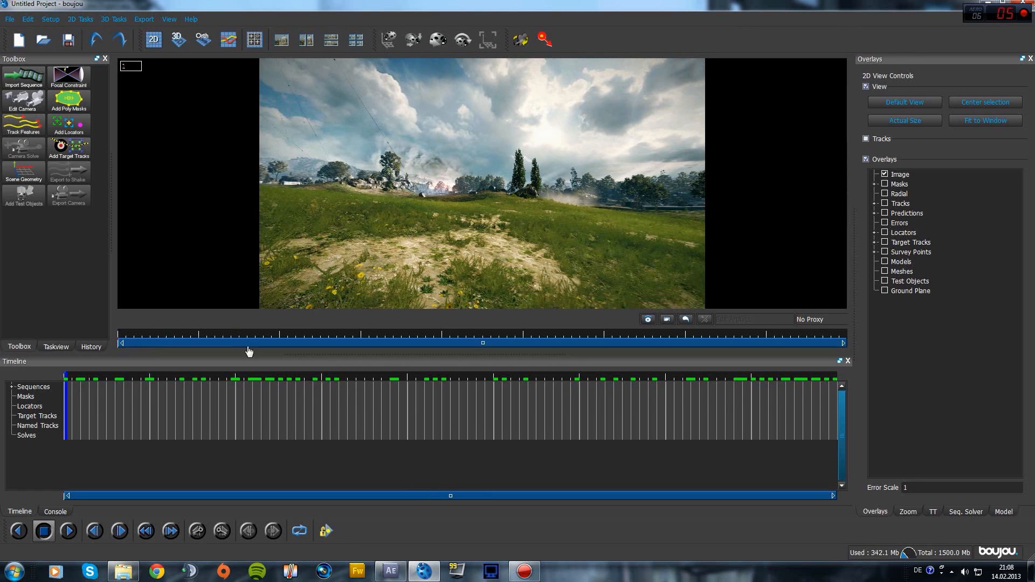
left_click_drag(66, 379, 784, 415)
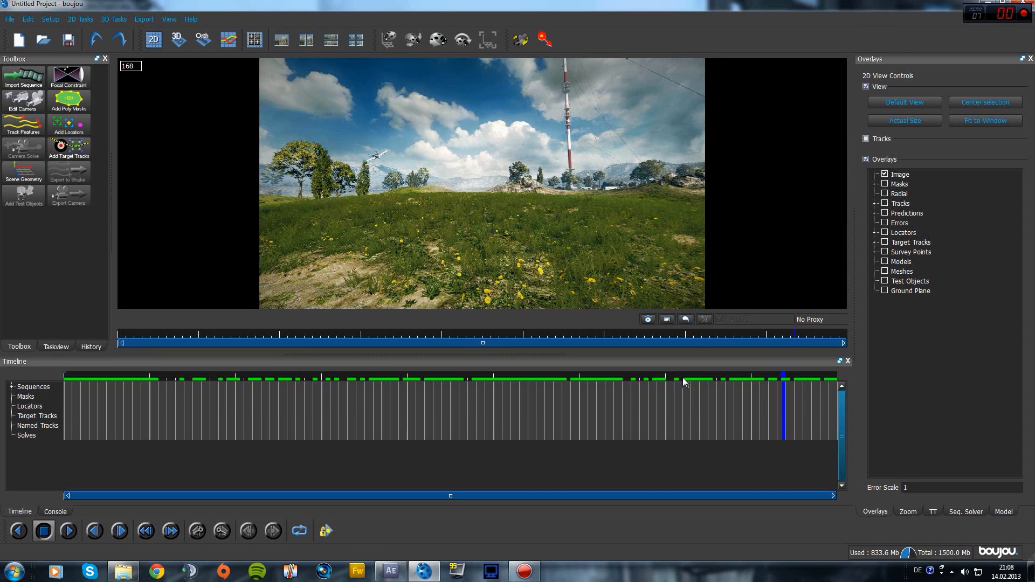
left_click_drag(681, 378, 670, 381)
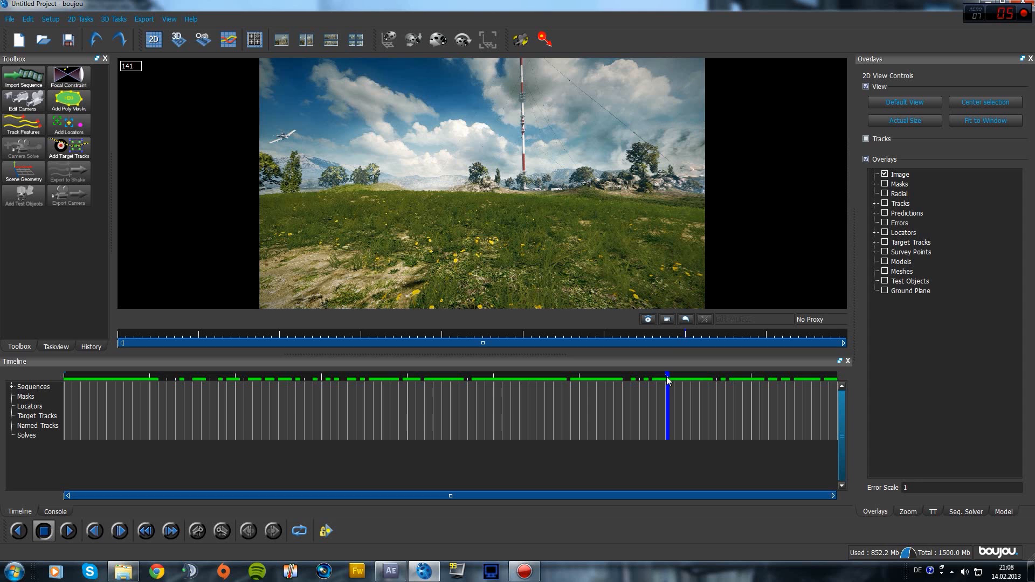
left_click_drag(668, 373, 627, 366)
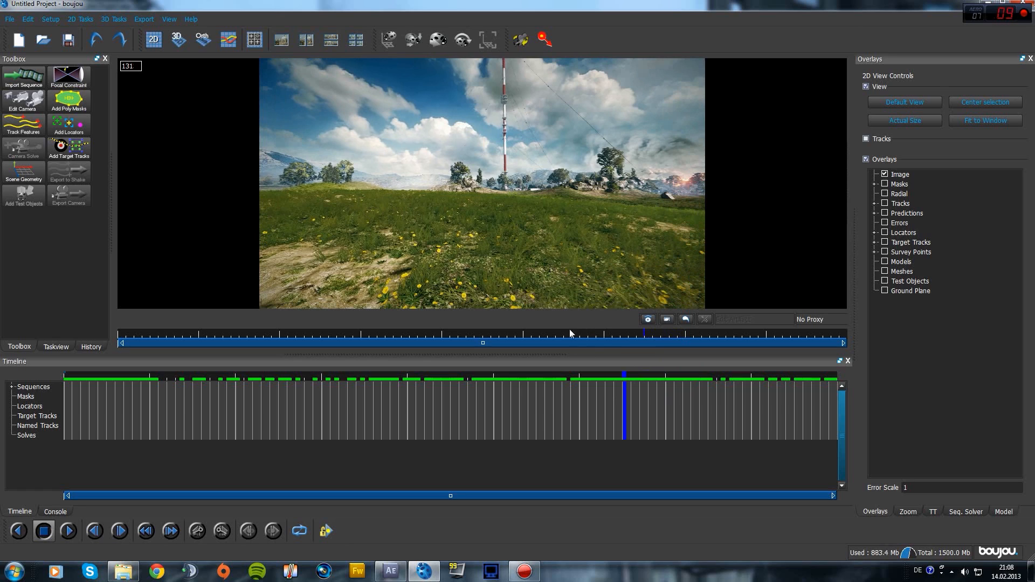
left_click_drag(620, 372, 837, 412)
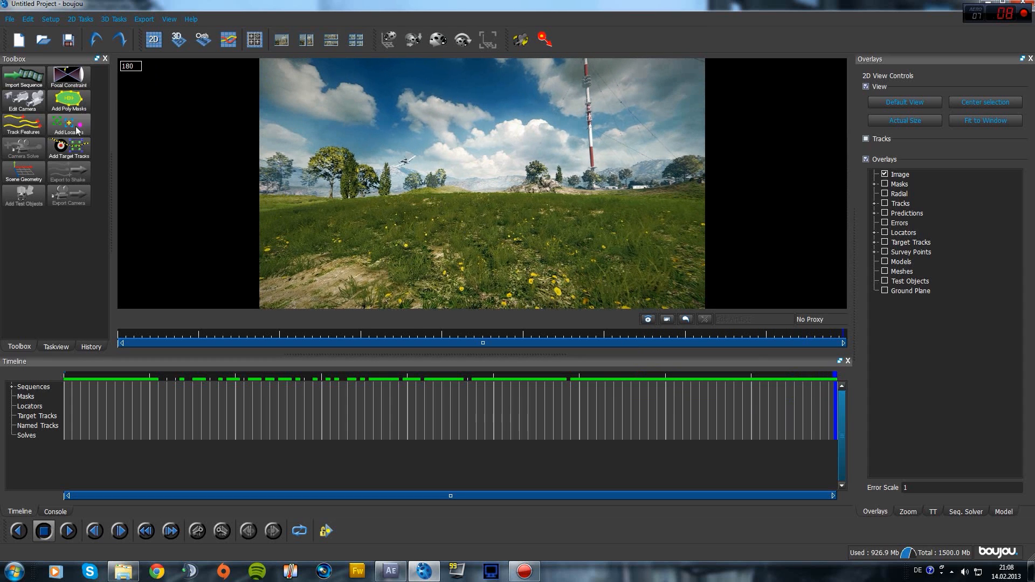
Draw a four-point polygon mask around the jet
left_click(68, 99)
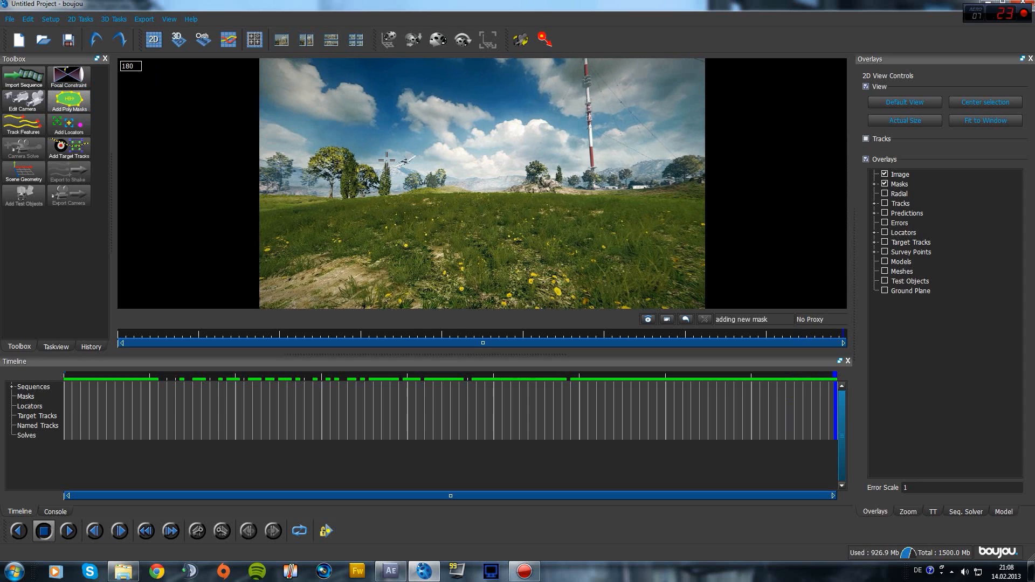
left_click(389, 175)
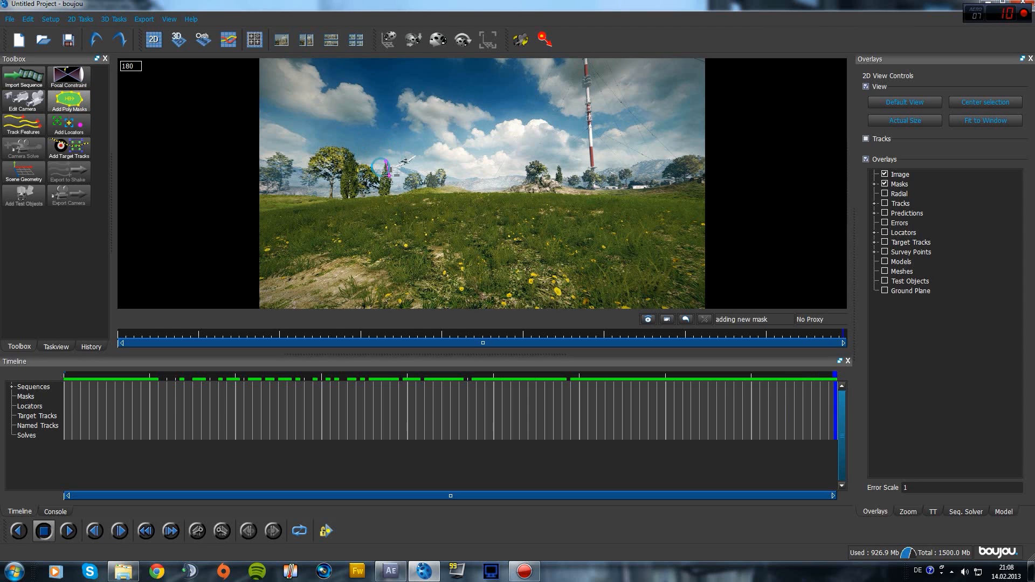
left_click(431, 157)
left_click(414, 147)
left_click(386, 160)
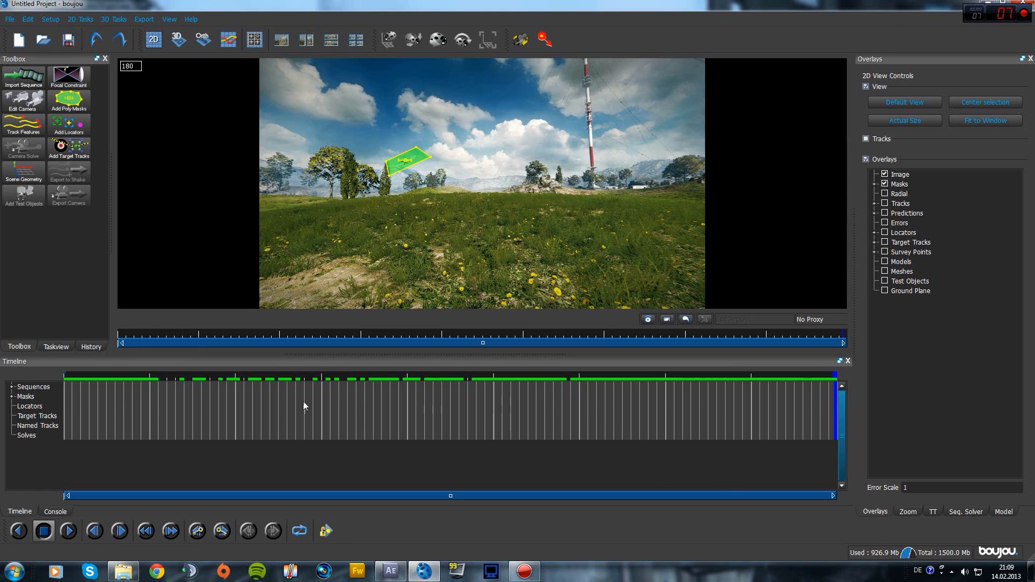
At frame 141, move and reshape the mask to fit the jet
left_click_drag(829, 384, 667, 360)
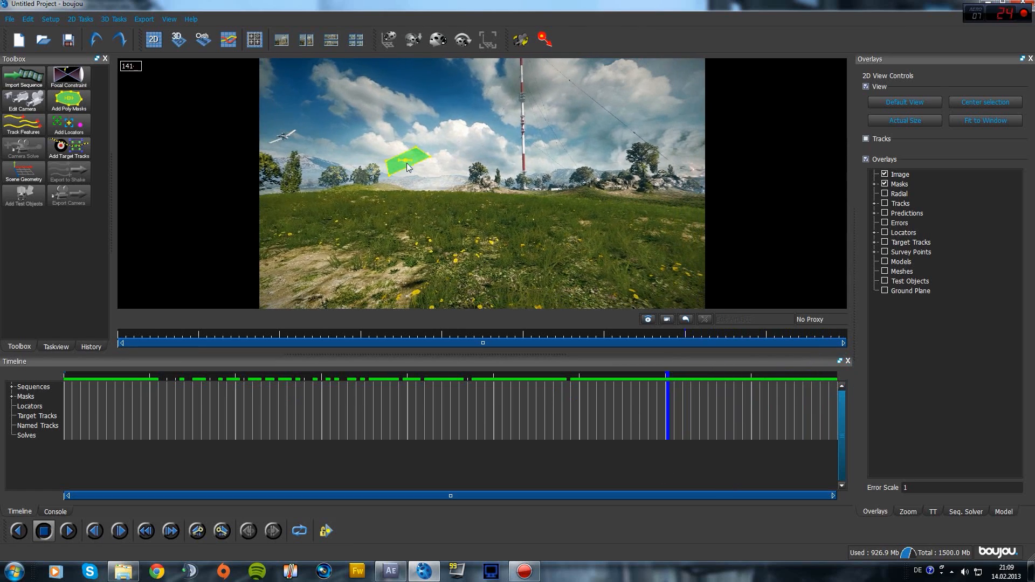
left_click_drag(405, 157, 279, 137)
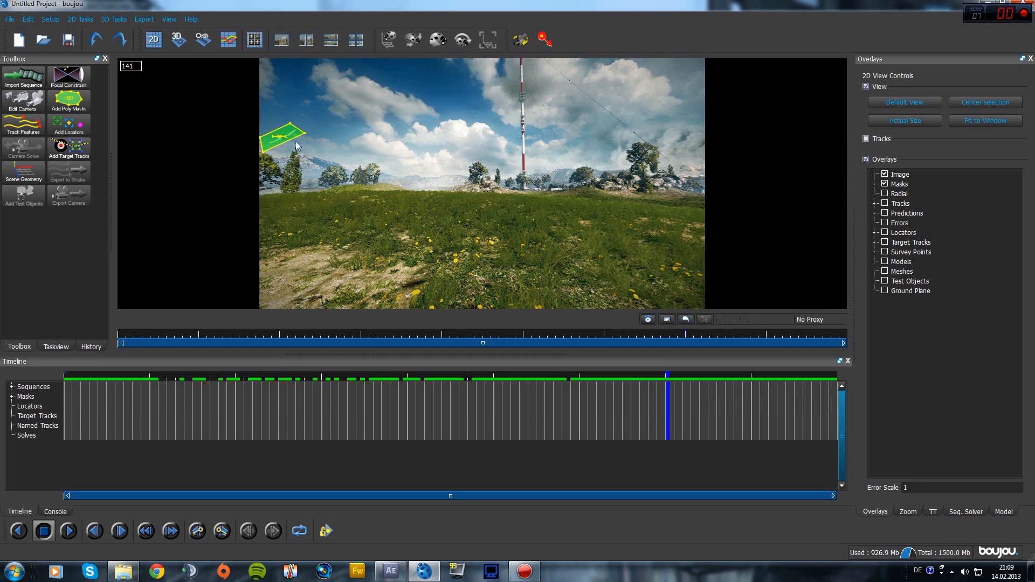
left_click_drag(302, 139, 274, 135)
Expand Mask 1 and reposition it onto the jet at frames 157, 136 and 130
left_click(12, 398)
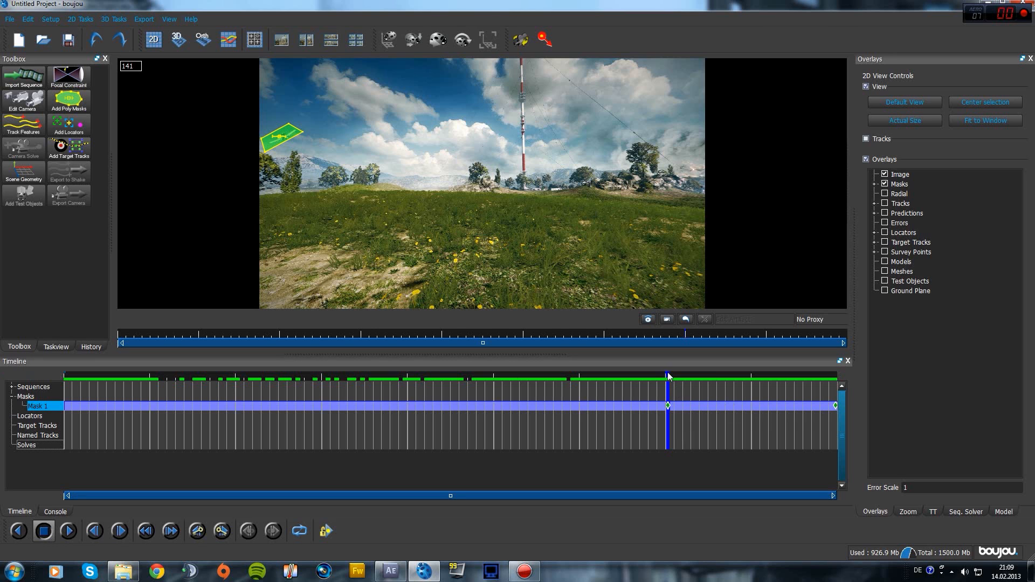
left_click_drag(669, 376, 737, 391)
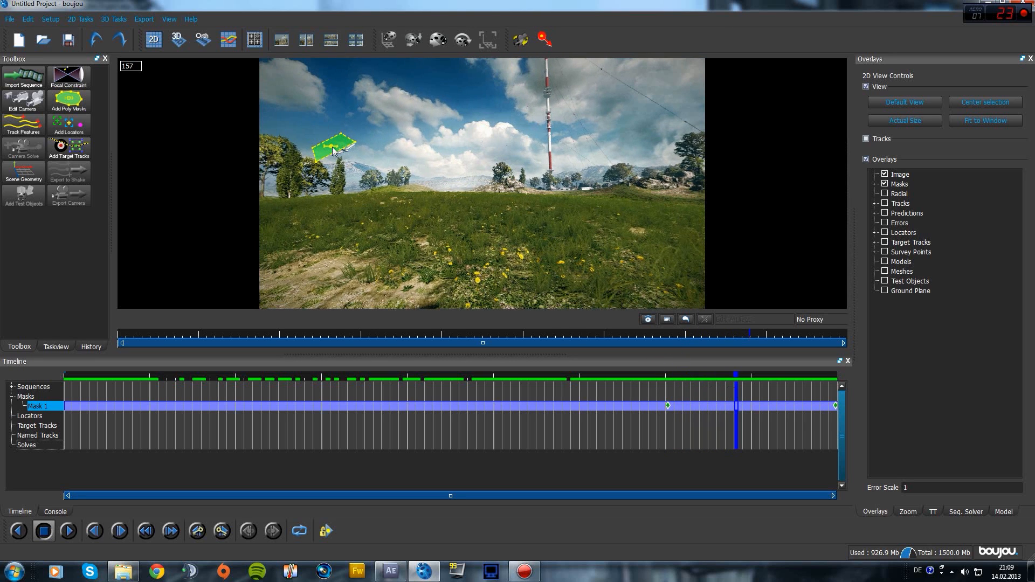
left_click_drag(333, 150, 345, 153)
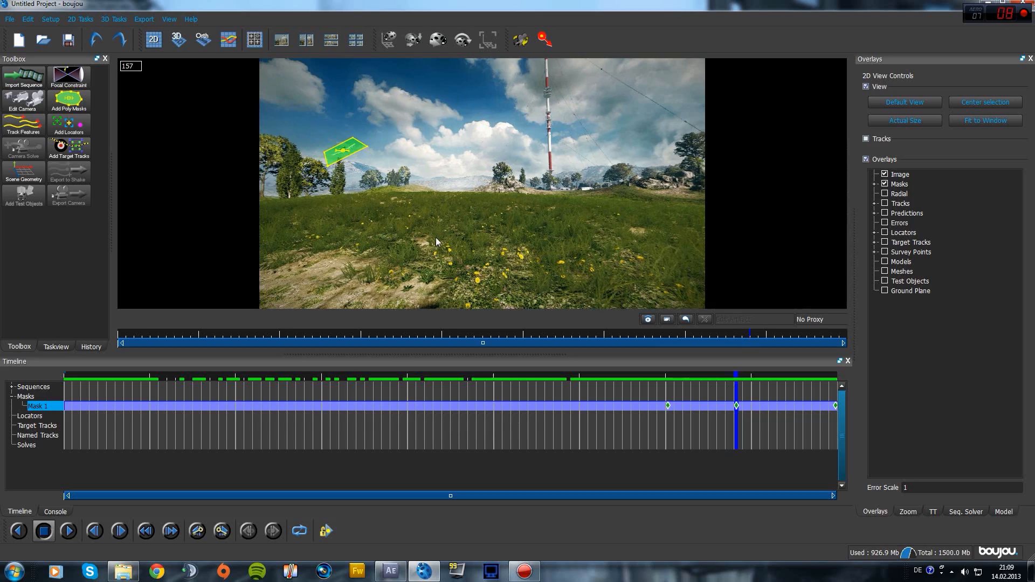
left_click_drag(737, 377, 647, 374)
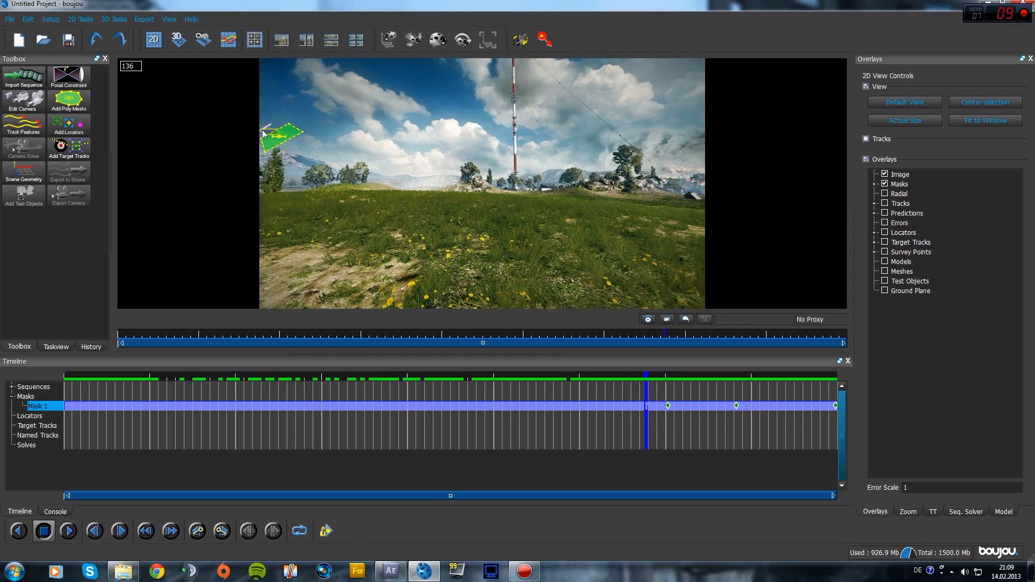
left_click_drag(280, 139, 258, 135)
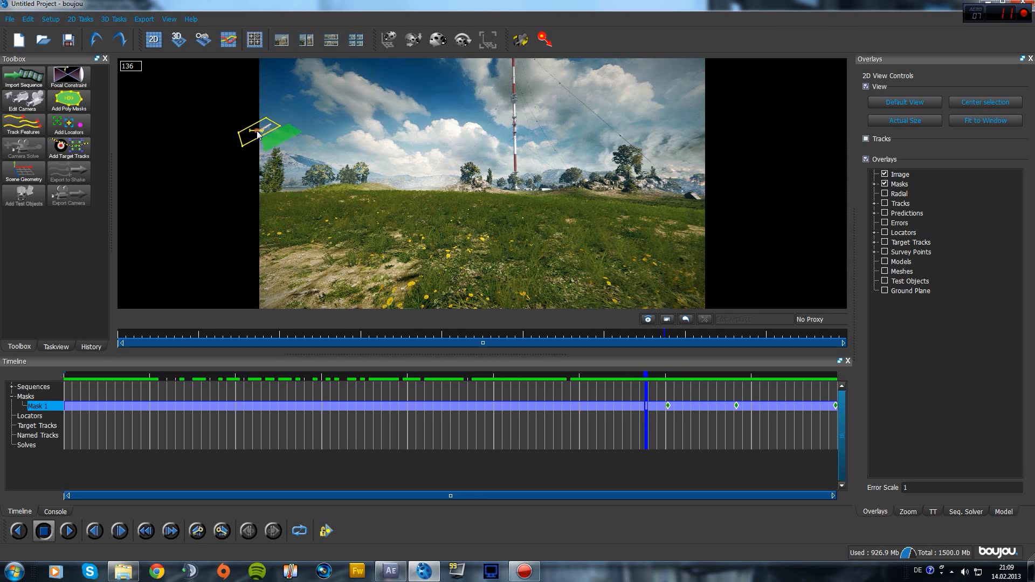
left_click_drag(648, 375, 620, 373)
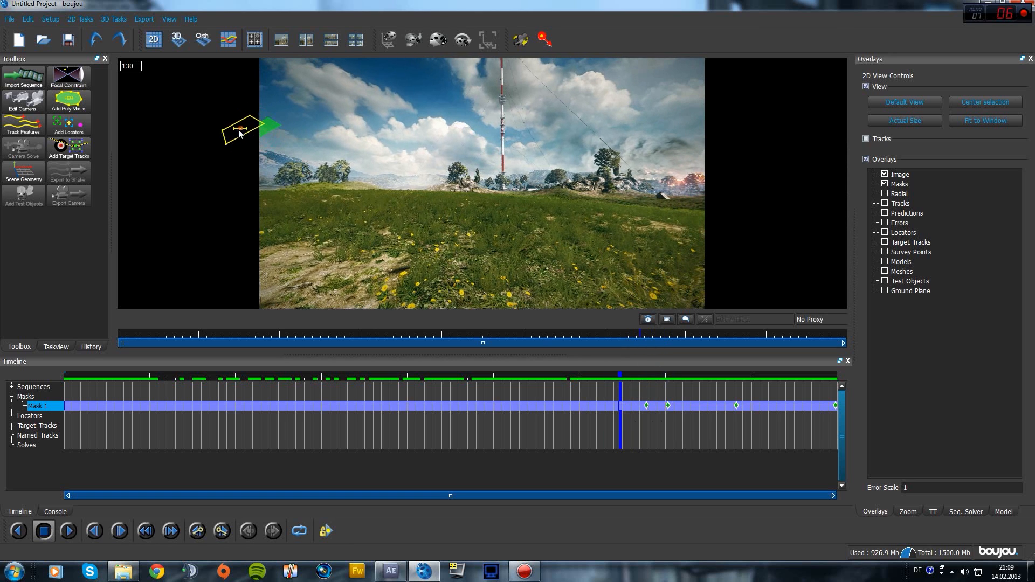
left_click_drag(240, 134, 231, 133)
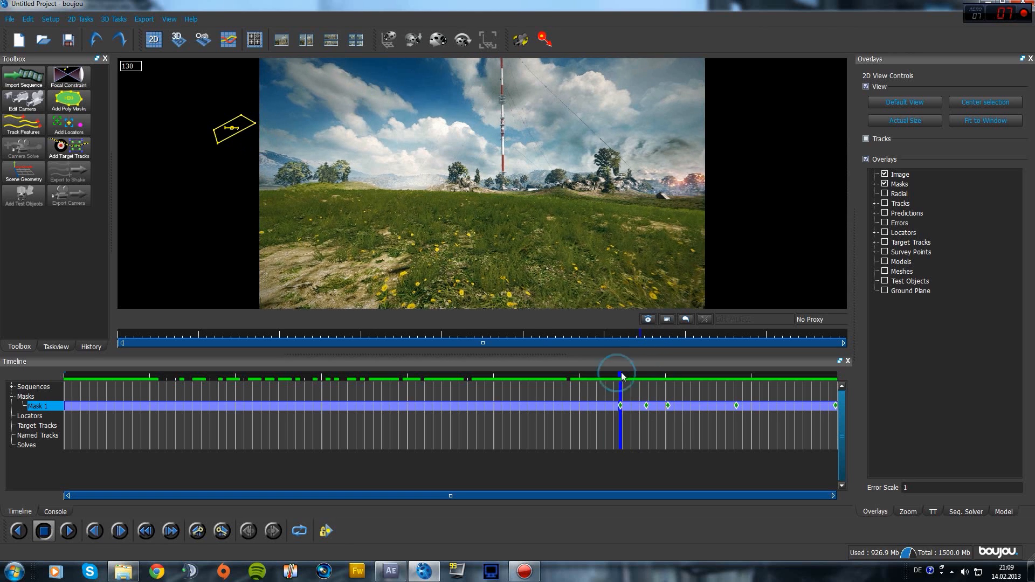
left_click_drag(622, 376, 739, 444)
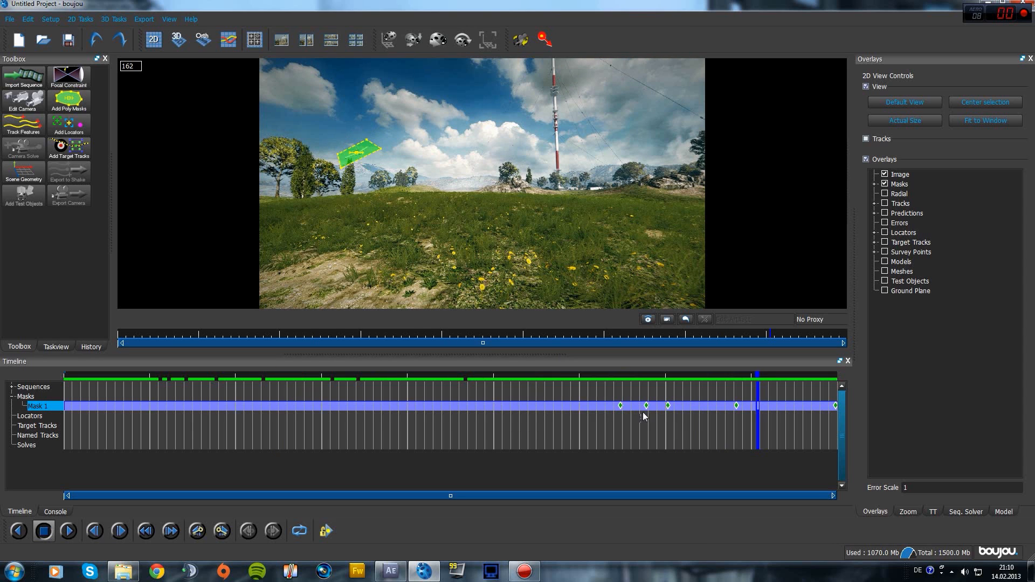
Start feature tracking with the advanced Sensitivity set just below maximum
left_click(760, 377)
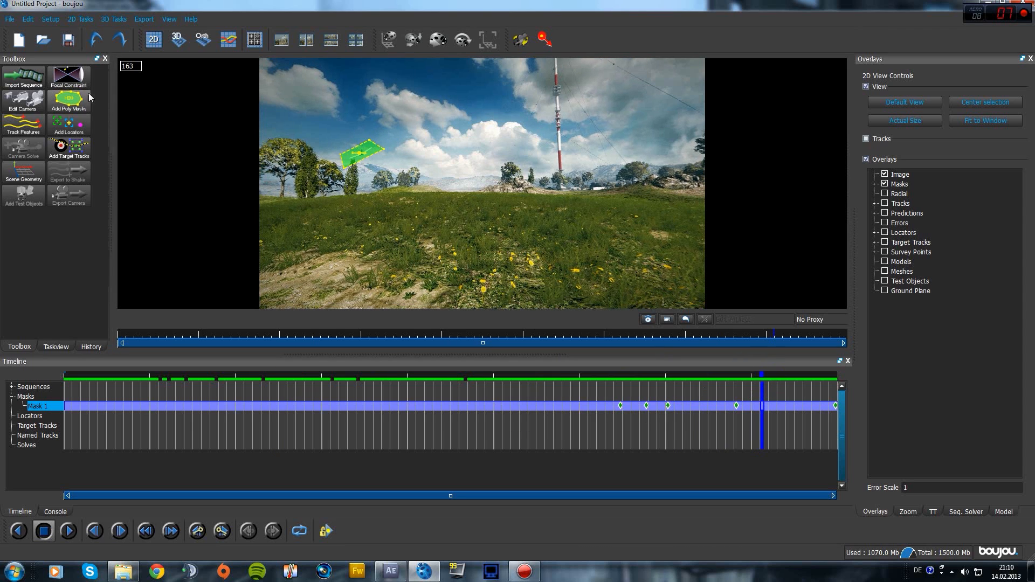
left_click(18, 132)
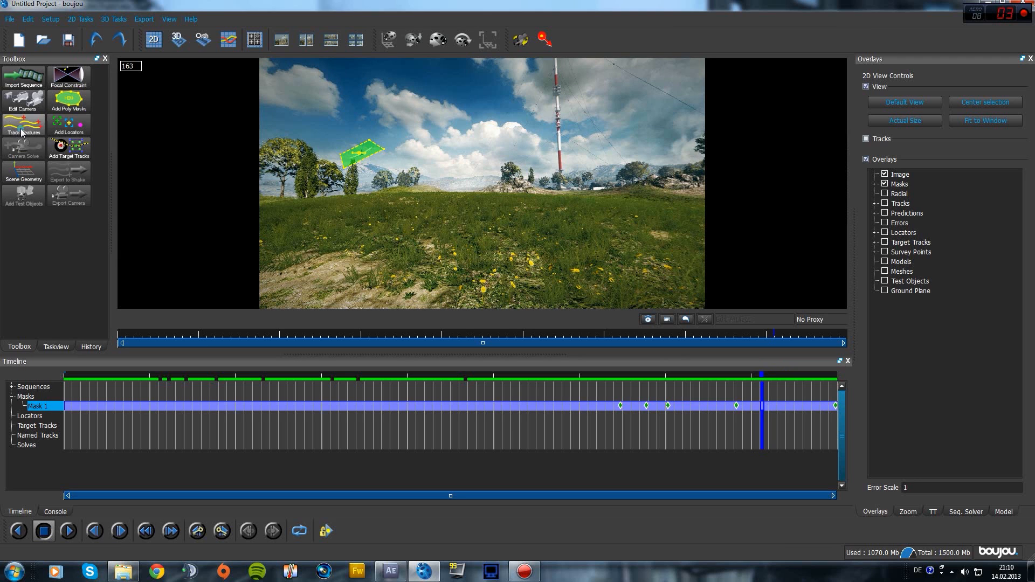
left_click(122, 233)
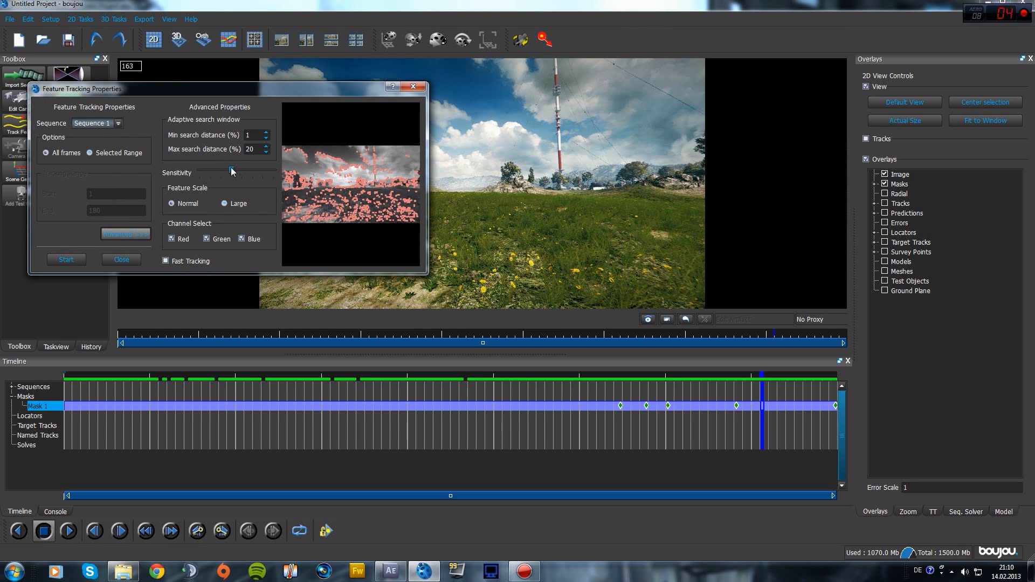
left_click_drag(232, 171, 297, 166)
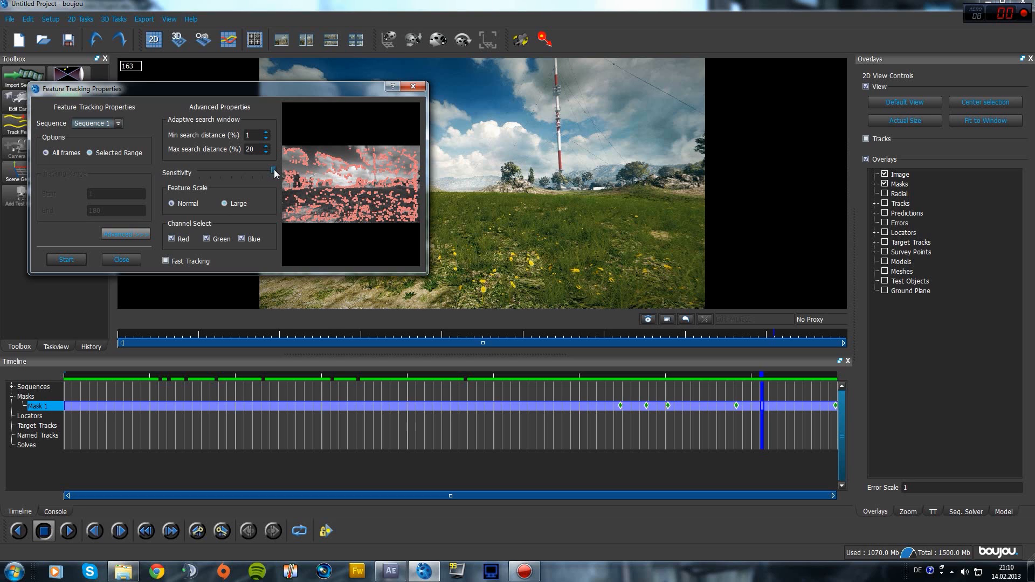
left_click_drag(237, 180, 228, 180)
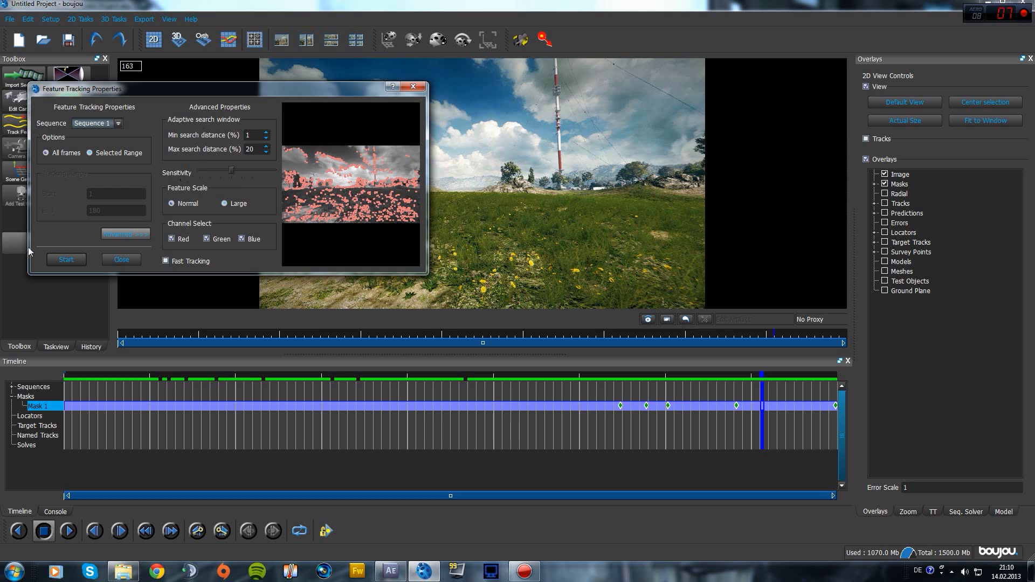
left_click(70, 260)
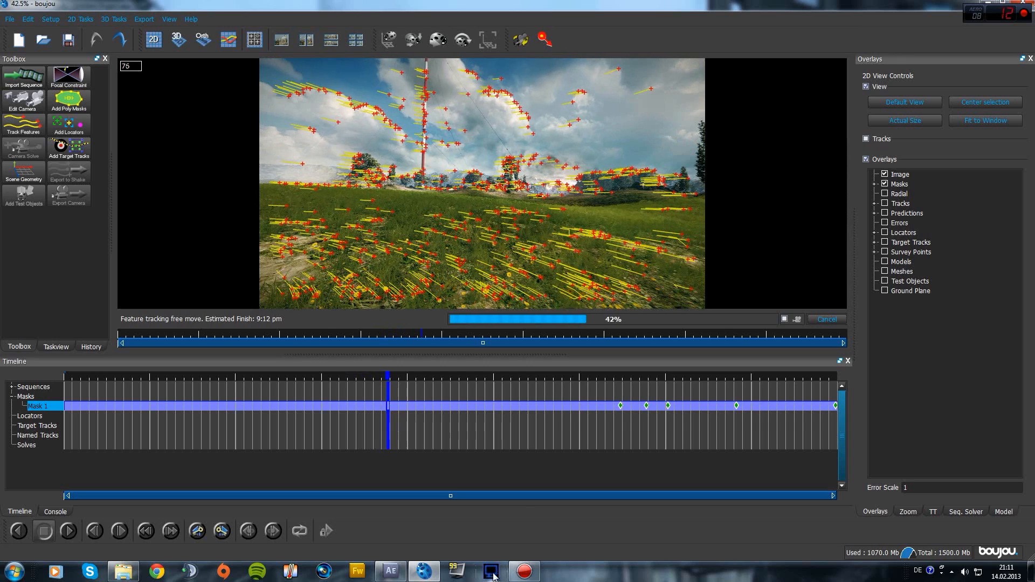
Let feature tracking run across the clip until the footage is covered with tracks
mouse_move(541, 576)
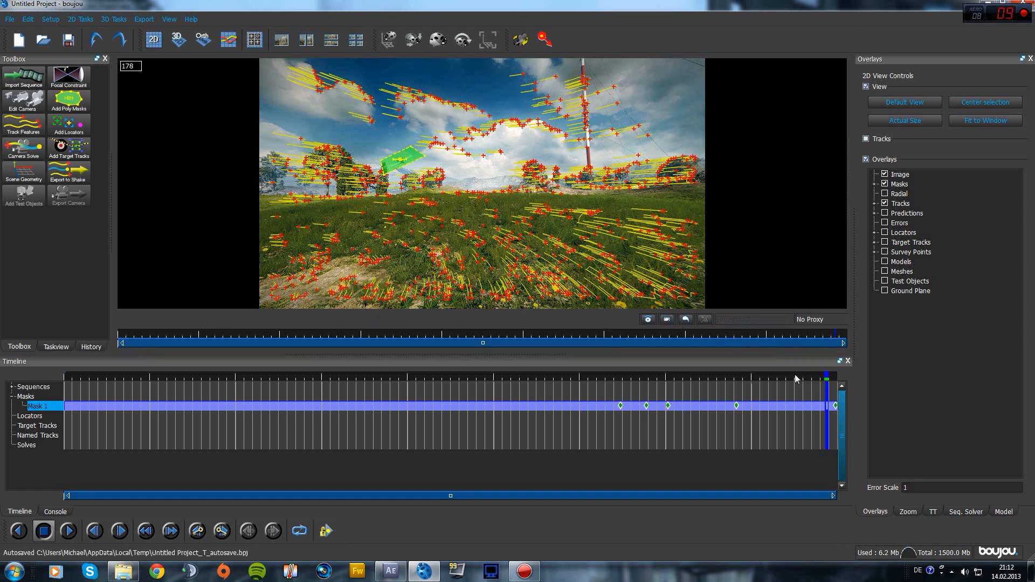
left_click_drag(826, 377, 776, 358)
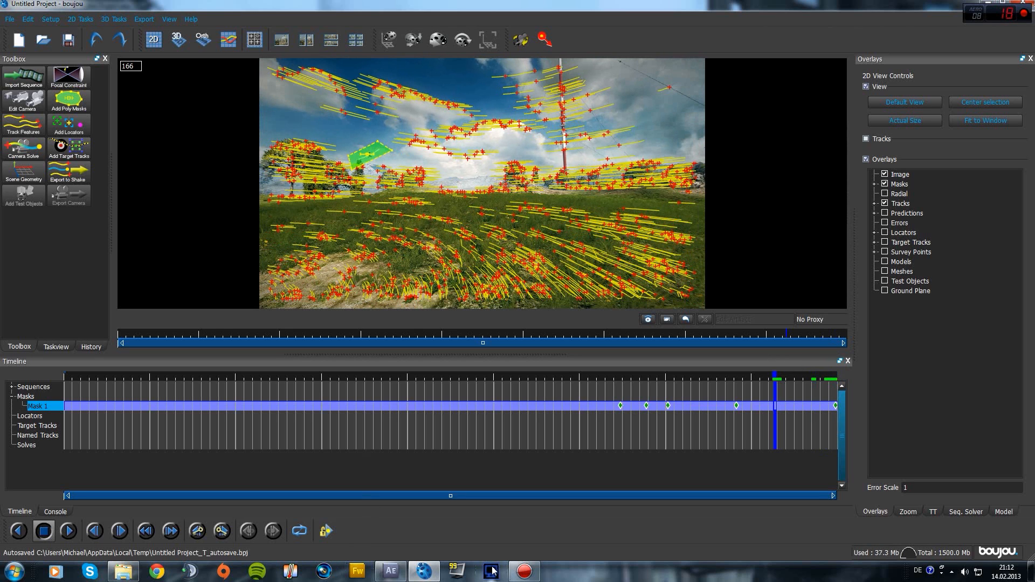
left_click_drag(775, 376, 800, 379)
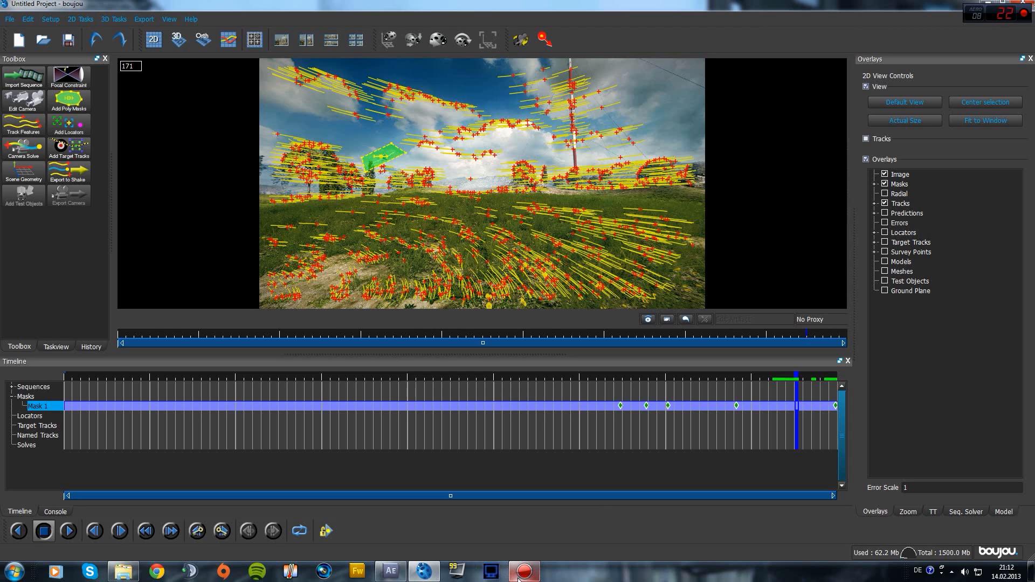
mouse_move(523, 579)
left_click_drag(801, 376, 812, 377)
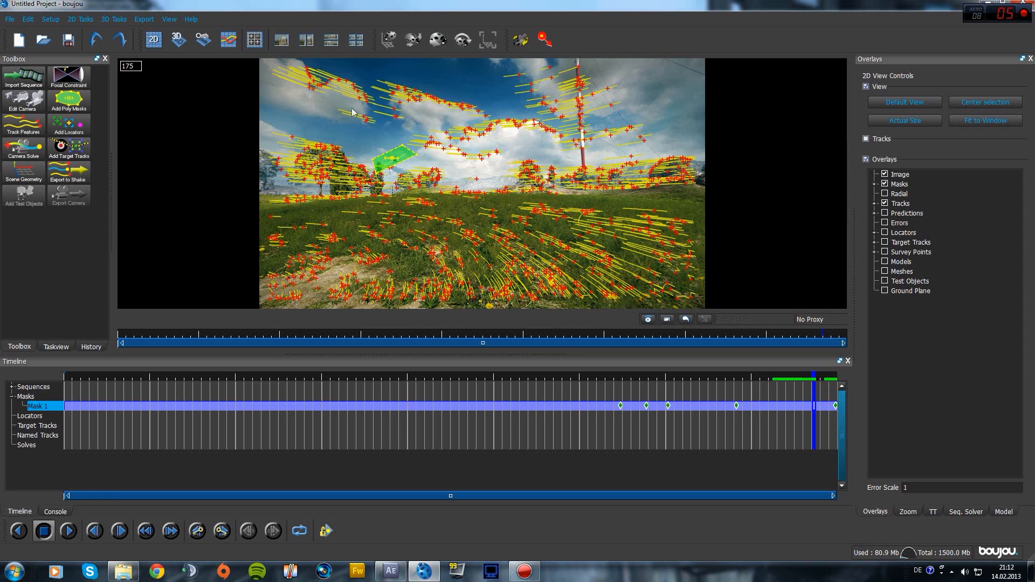
left_click_drag(816, 376, 352, 344)
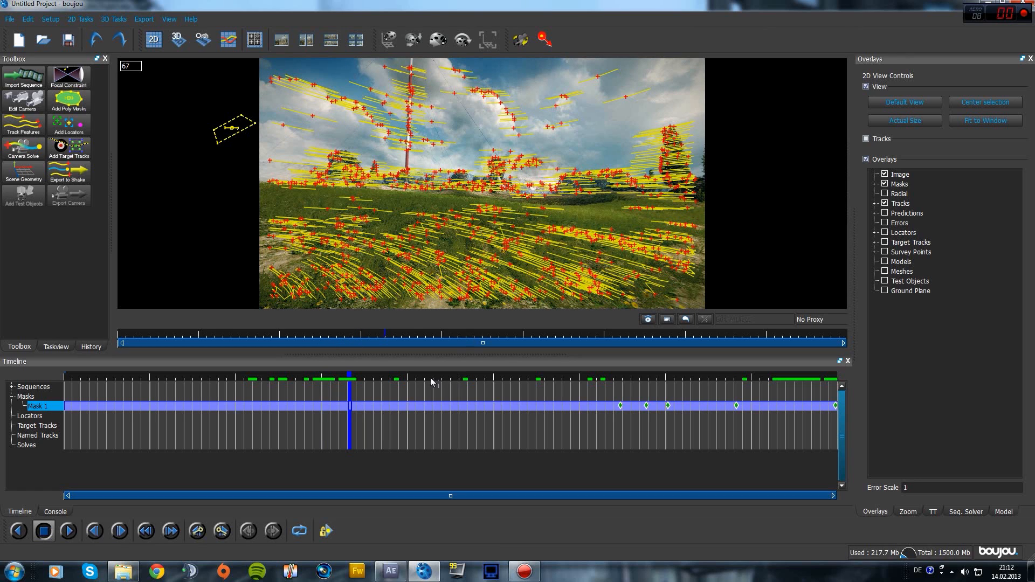
left_click_drag(350, 380, 805, 381)
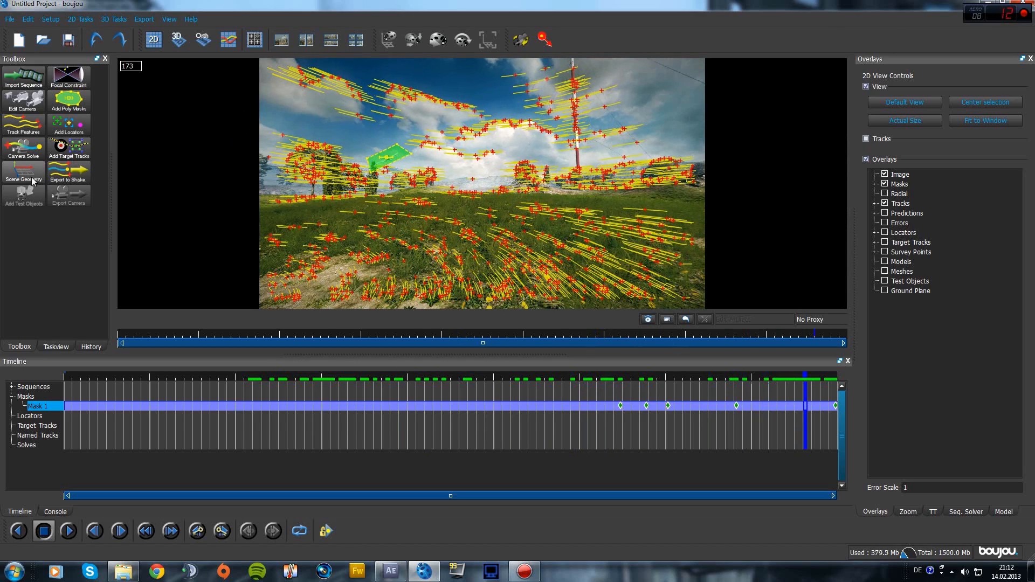
Run a camera solve over all frames to create Camera solve 1
left_click(23, 148)
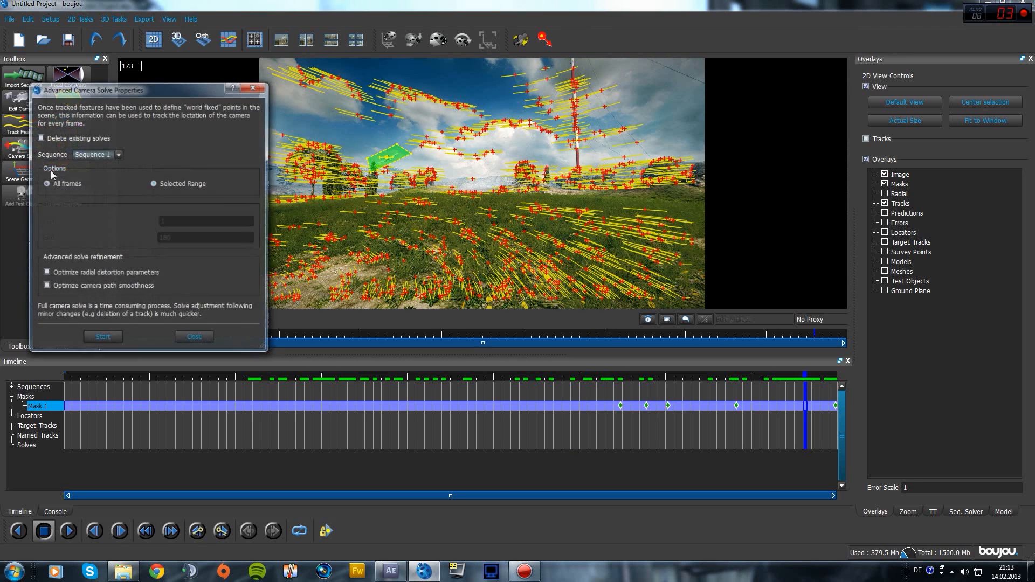
left_click(103, 338)
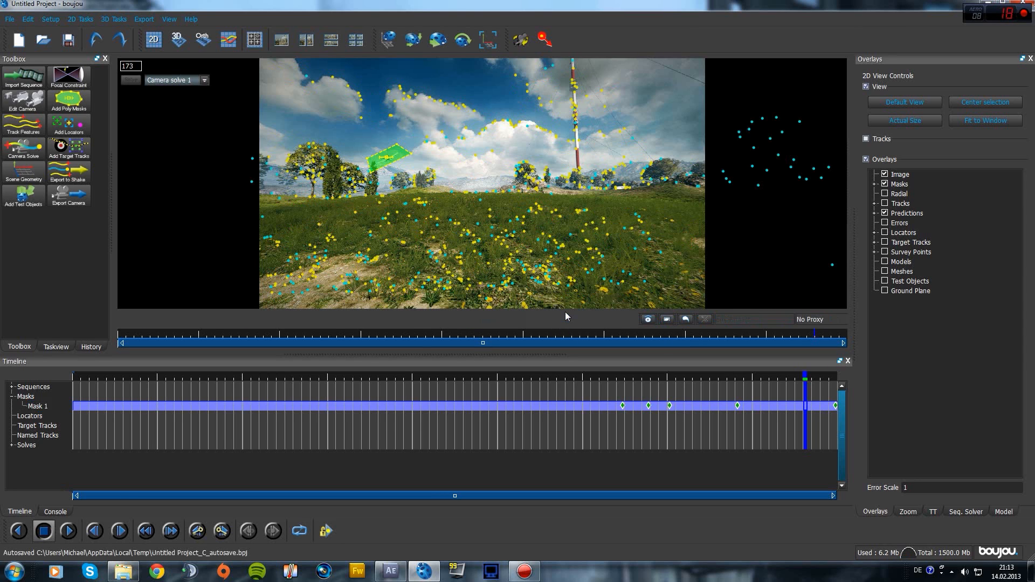
Scrub from frame 59 through 163 to check the solve, then view the point cloud in 3D
mouse_move(388, 379)
left_mouse_down()
mouse_move(151, 380)
mouse_move(406, 381)
left_mouse_up()
left_click_drag(421, 437, 574, 393)
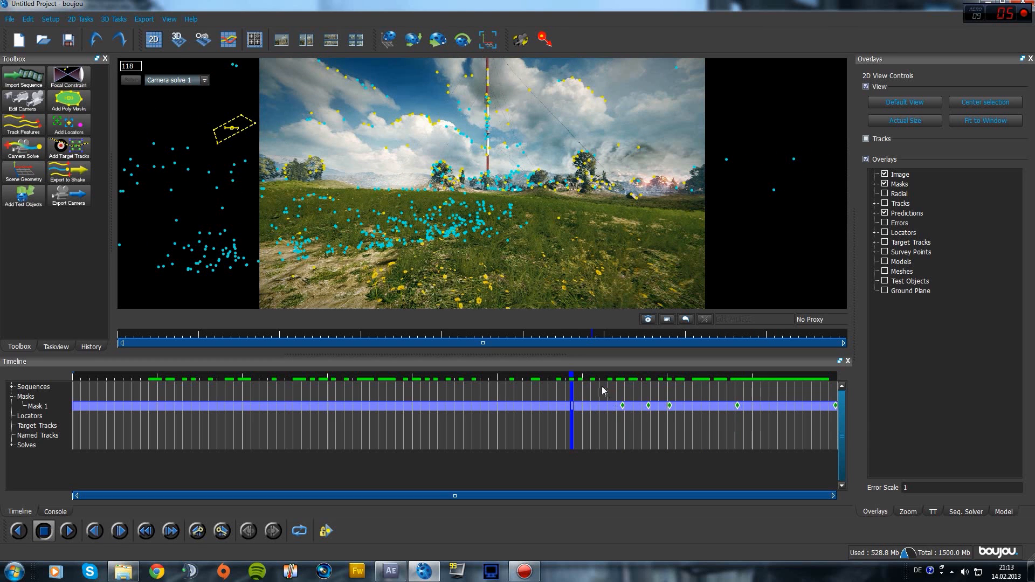
left_click_drag(572, 380, 786, 410)
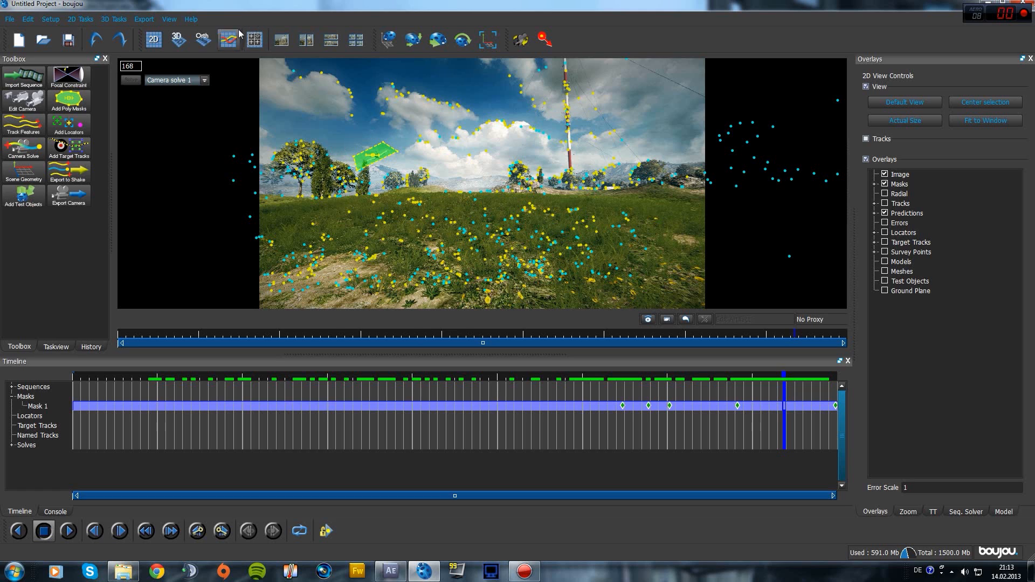
left_click(178, 40)
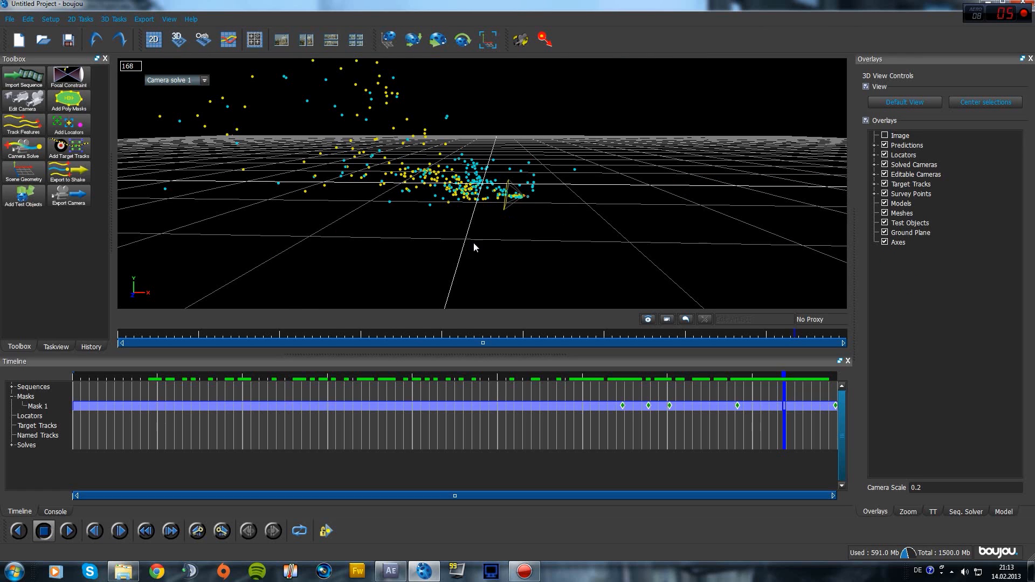
Orbit around the solved point cloud, then go back to the 2D camera image at frame 168
left_click_drag(528, 227, 480, 214)
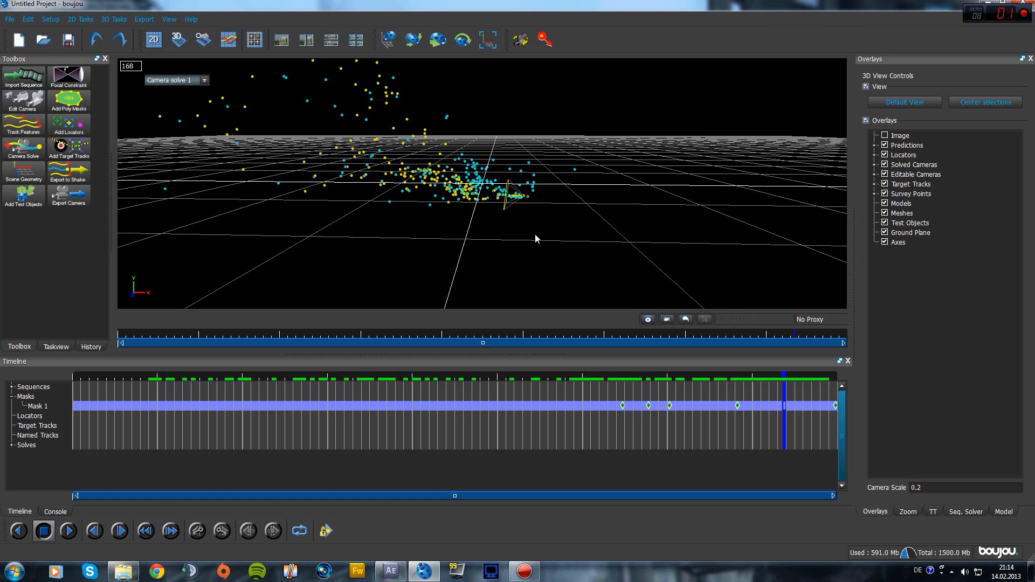
middle_click_drag(536, 237, 555, 208)
left_click(154, 39)
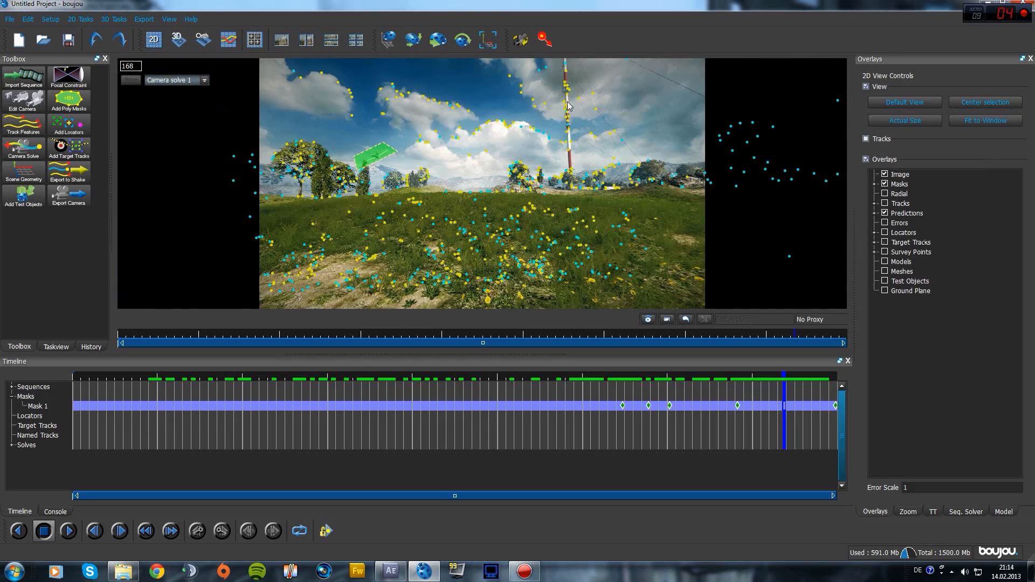
Select the track at the top of the radio mast plus a second, lower mast track
left_click(564, 65)
left_click(572, 172)
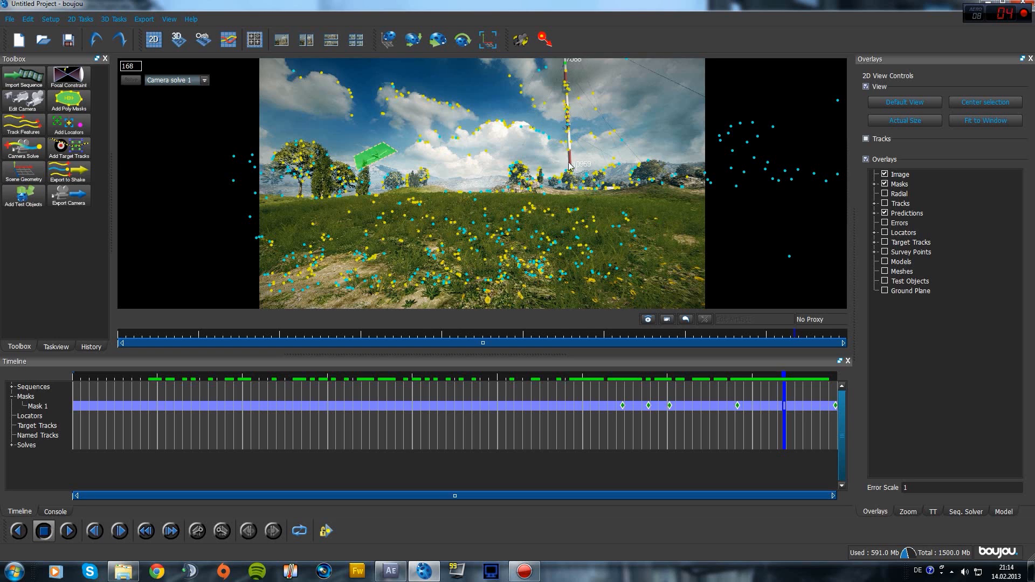
Add a y-axis Coord Frm Hint connected to the two selected mast tracks
left_click(23, 176)
left_click(60, 332)
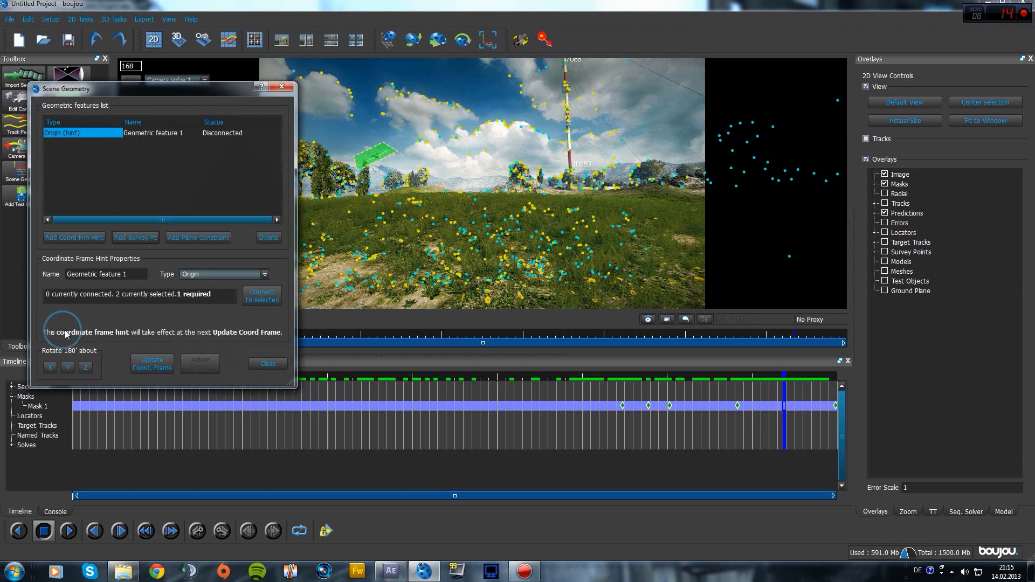
left_click(224, 290)
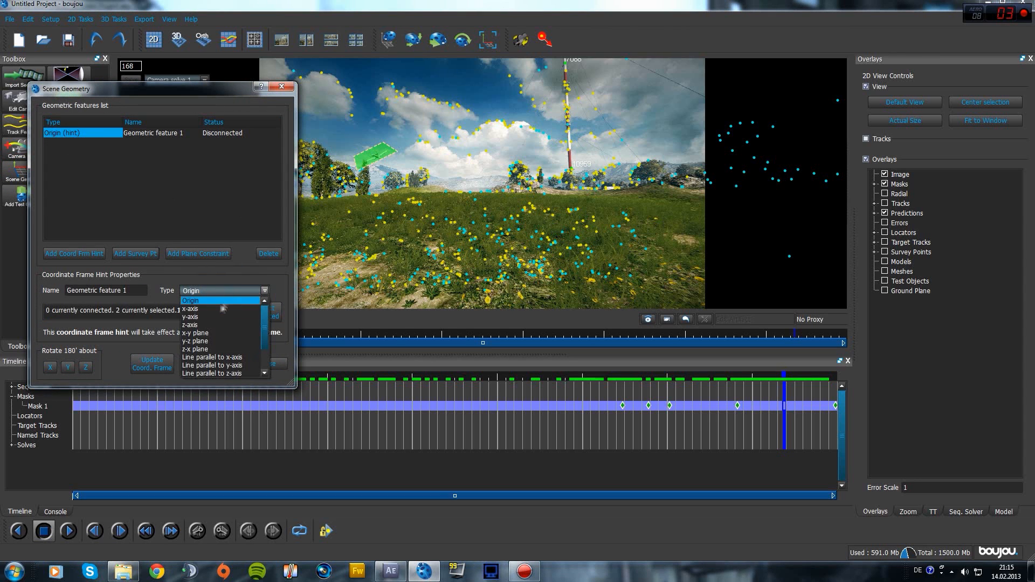
left_click(205, 318)
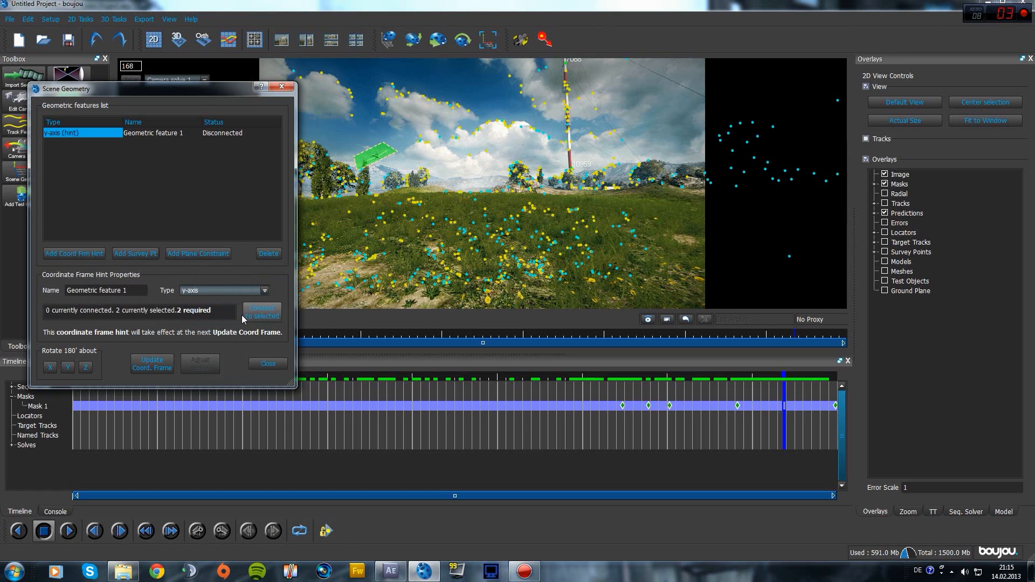
left_click(264, 318)
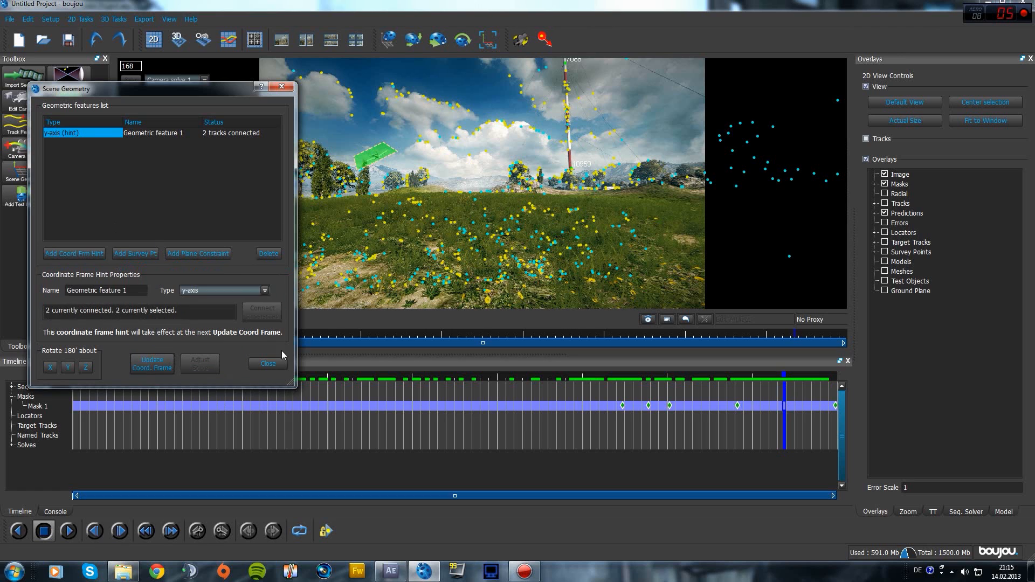
left_click(269, 364)
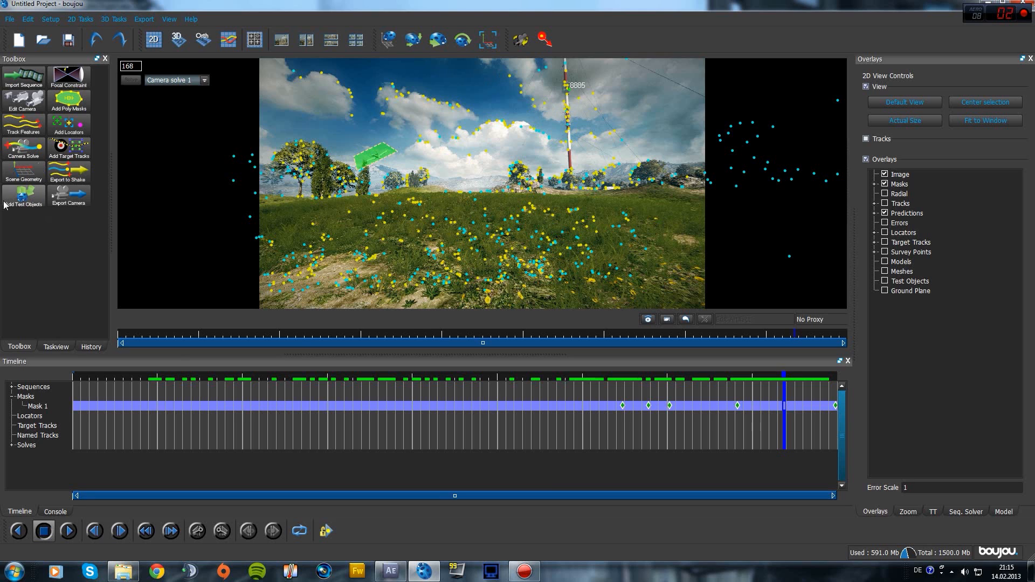
Add an Origin Coord Frm Hint on the selected mast-top track and update the coordinate frame
left_click(23, 173)
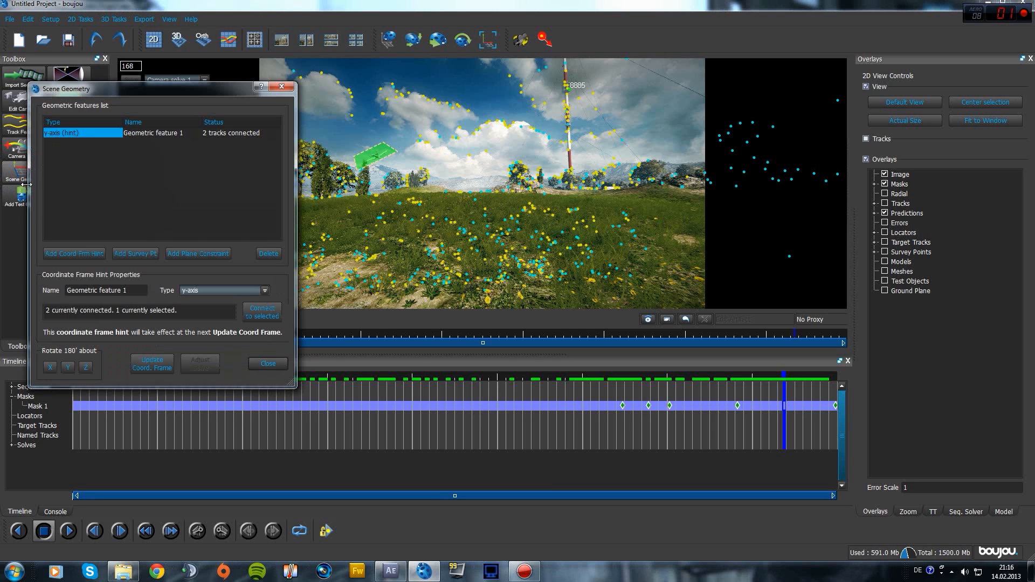
left_click(65, 253)
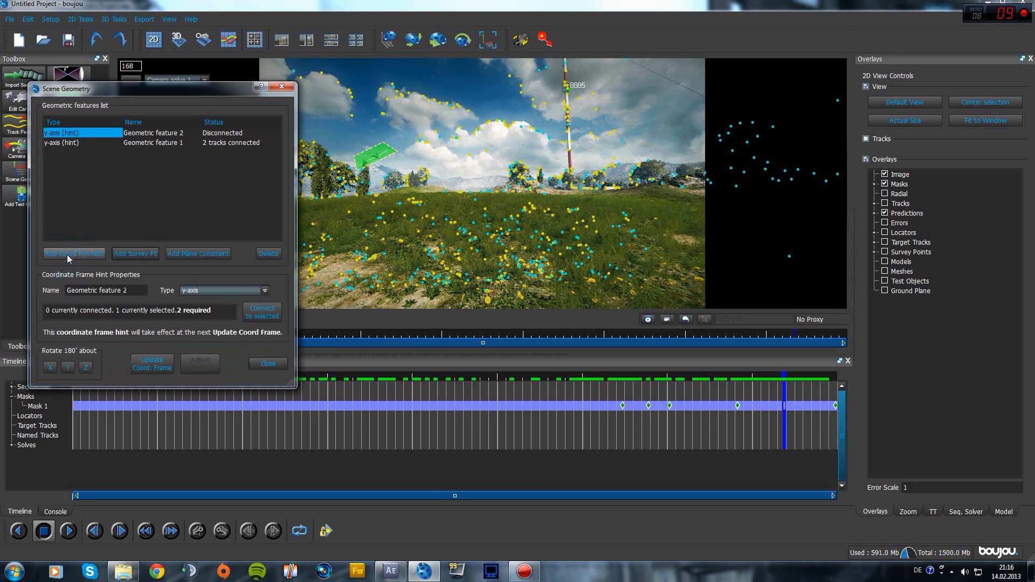
left_click(220, 291)
left_click(209, 304)
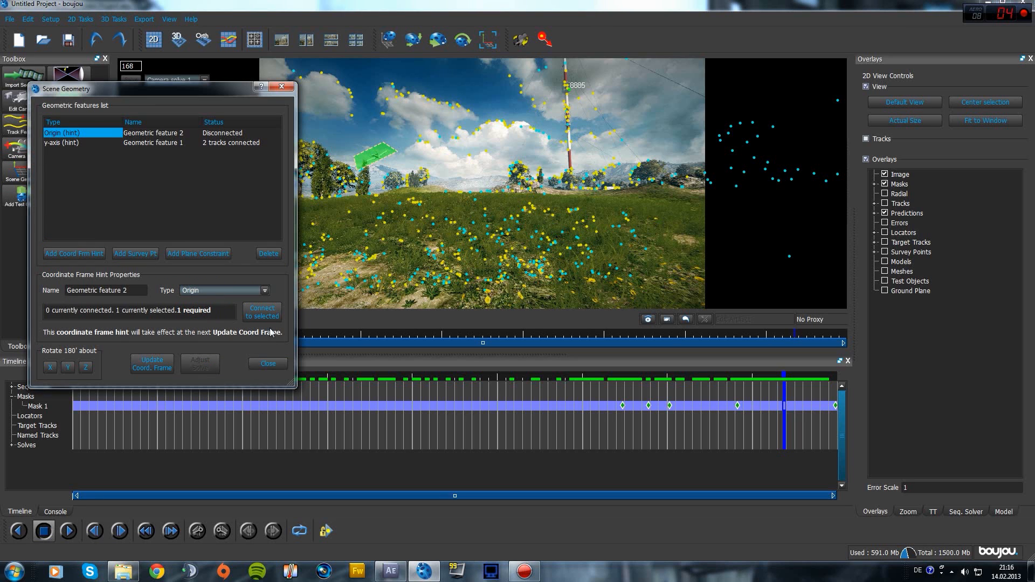
left_click(262, 312)
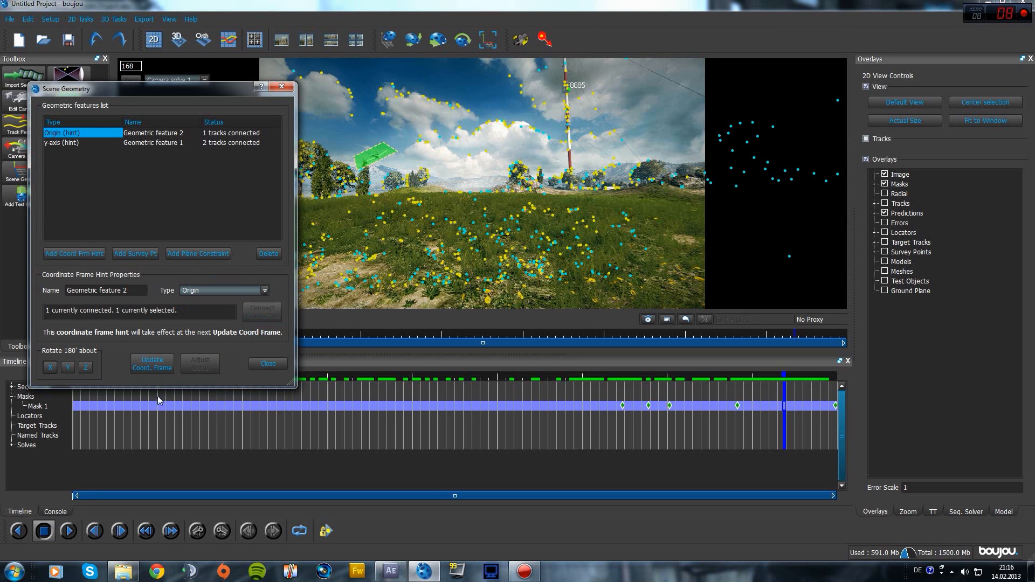
left_click(148, 367)
left_click(268, 364)
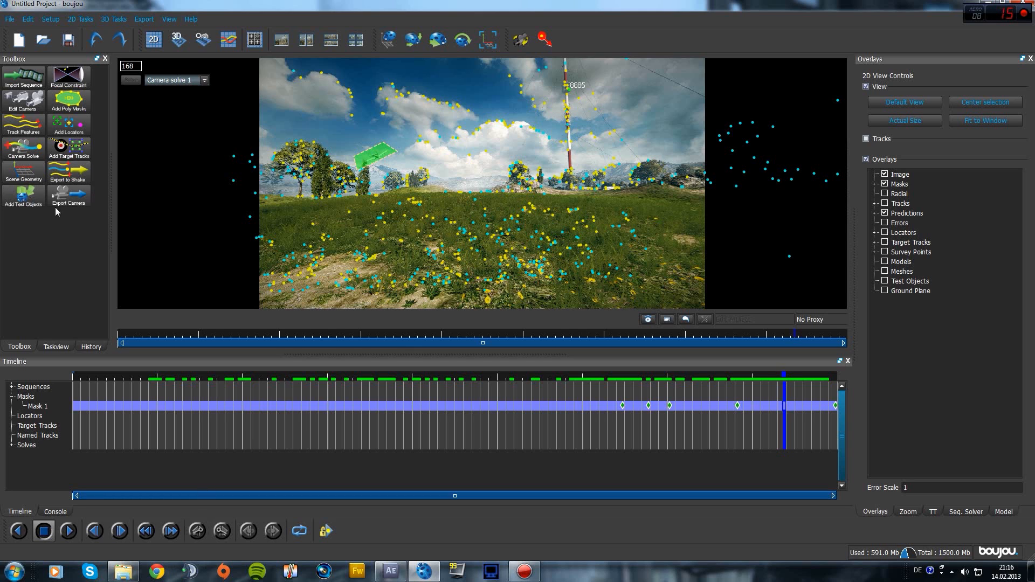
Expand Solves to show Camera solve 1, scrub to frame 106, and bring up Export Camera
left_click(12, 446)
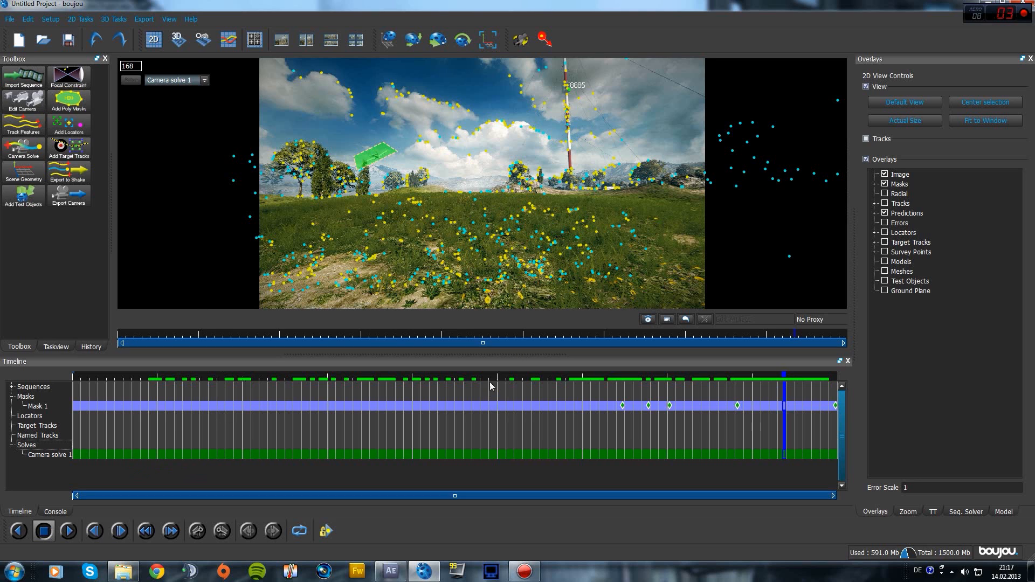
left_click(457, 377)
left_click_drag(449, 377, 521, 377)
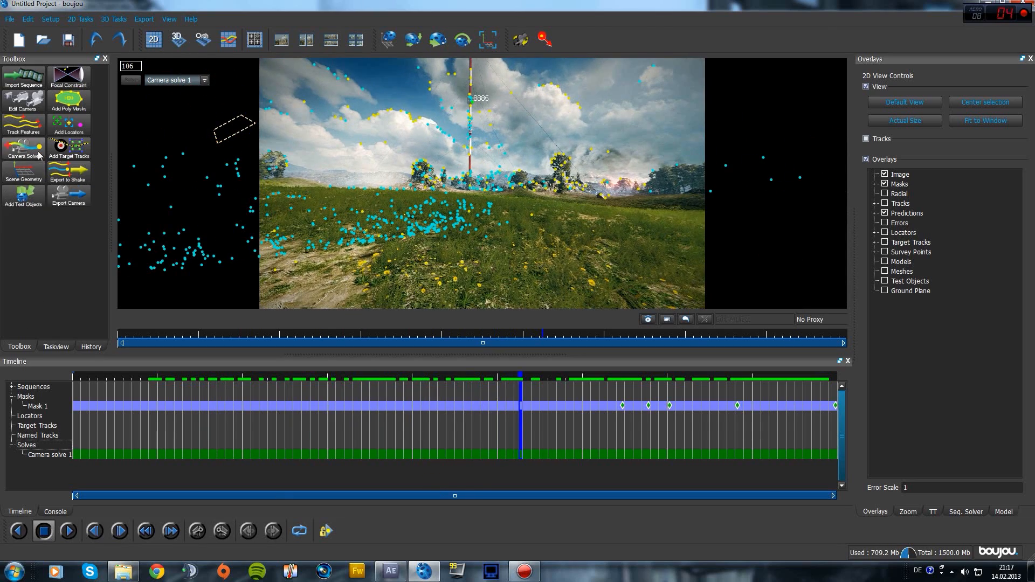
left_click(61, 202)
Export Camera solve 1 as tutorial.ma, scene scale 1000, flagged tracks only, overwriting the old file
left_click(511, 218)
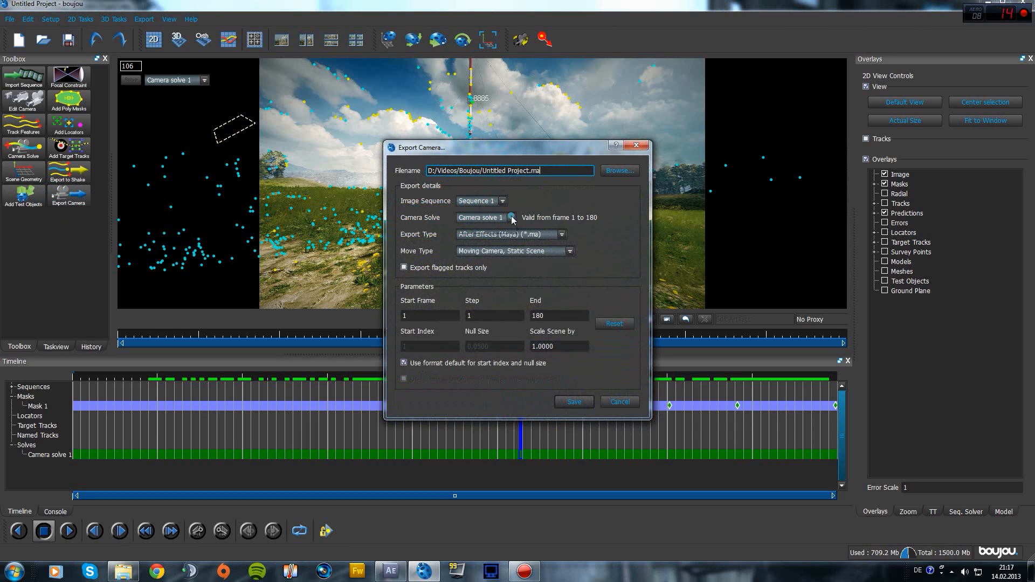
left_click(498, 227)
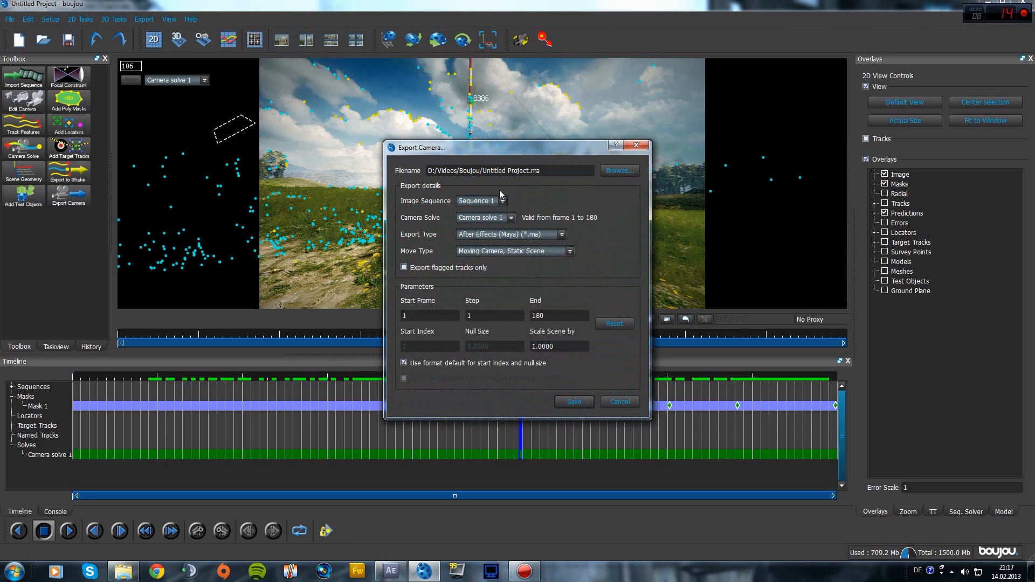
left_click_drag(529, 176, 481, 180)
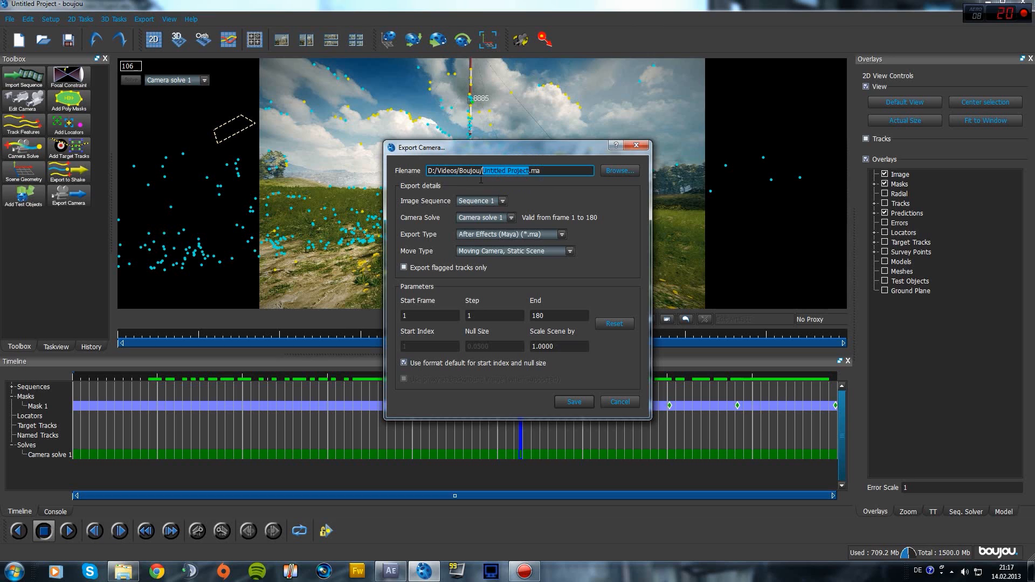
type("tutoria")
triple_click(550, 346)
type("100")
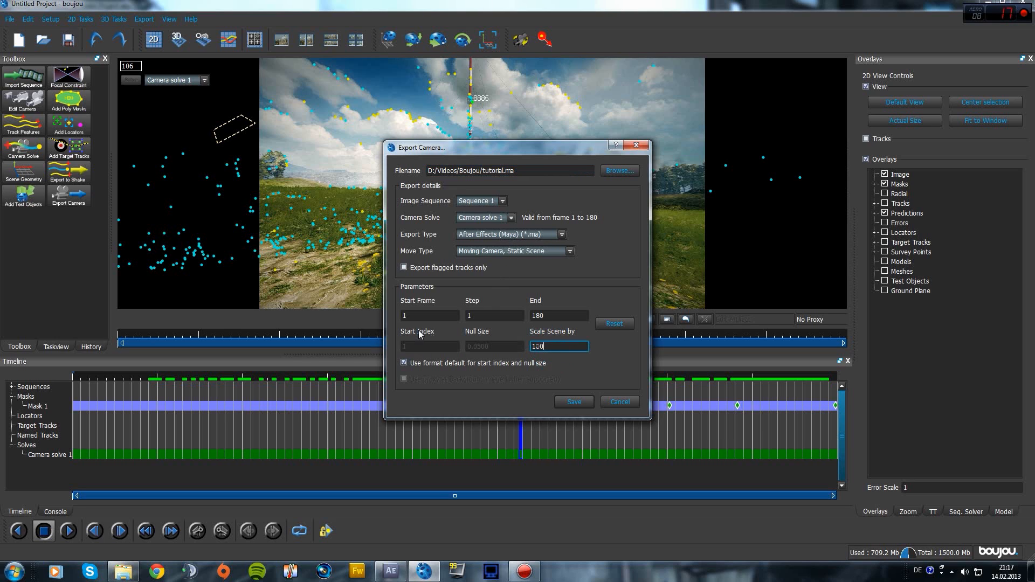
type("0")
left_click(403, 268)
left_click(573, 404)
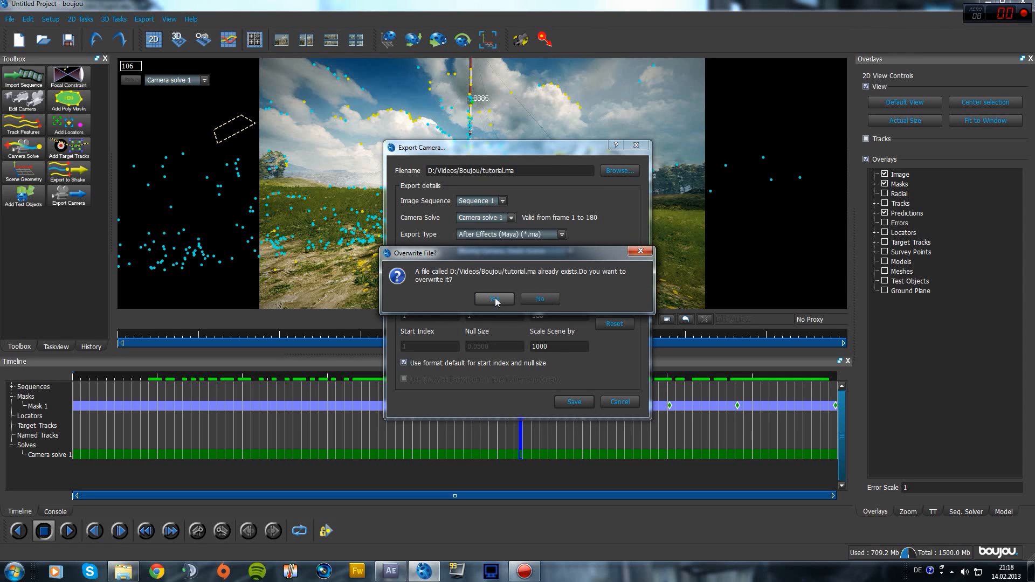
left_click(494, 300)
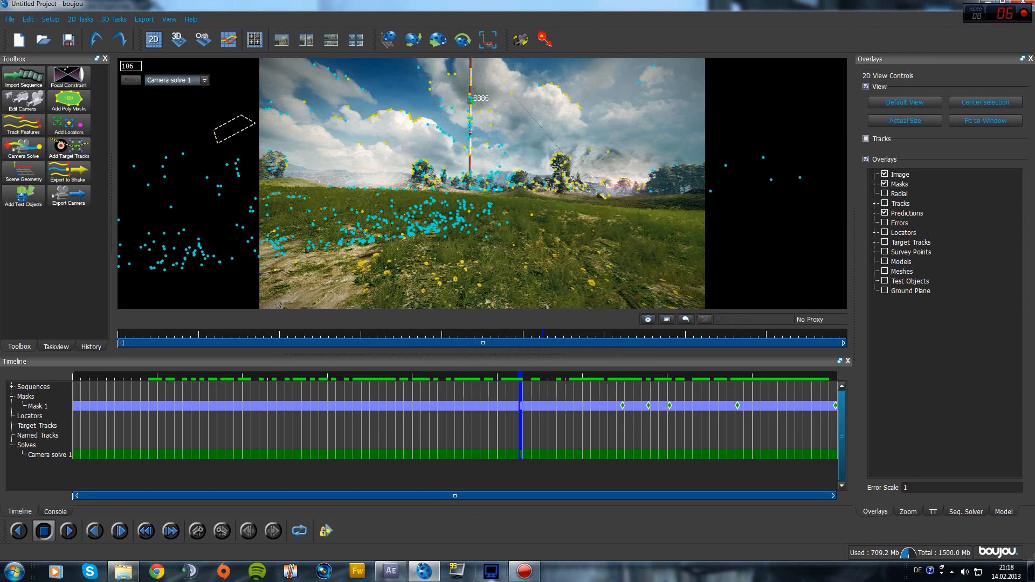
Import tutorial.ma from D:\Videos\Boujou into the After Effects project and open the tutorial comp
left_click(389, 571)
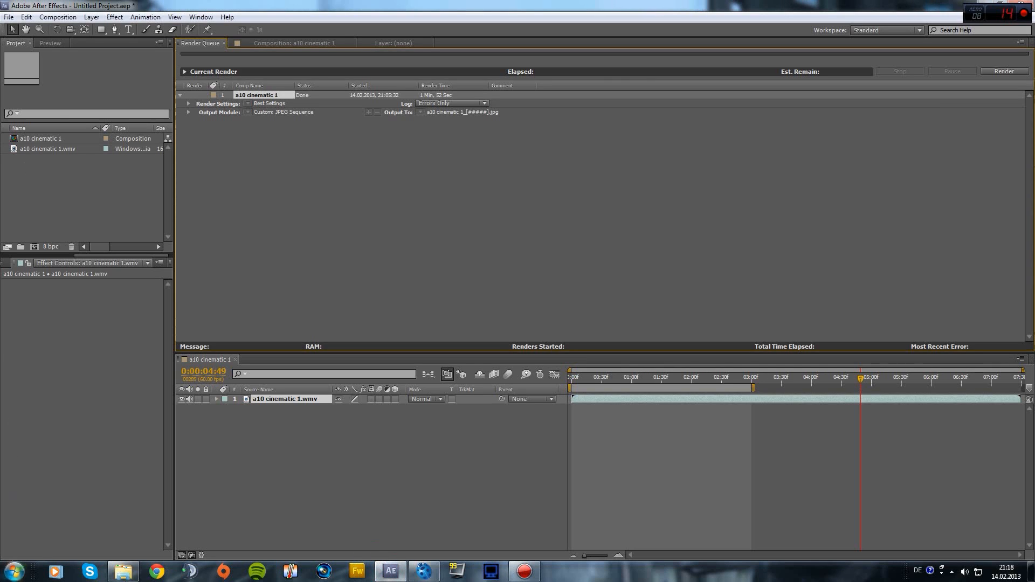
left_click(14, 571)
left_click(162, 355)
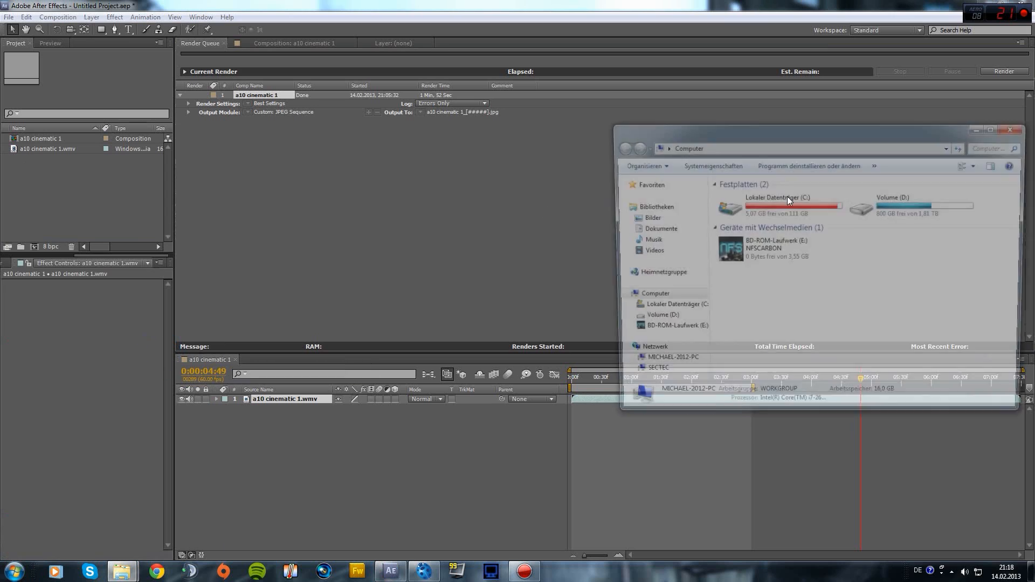
double_click(934, 207)
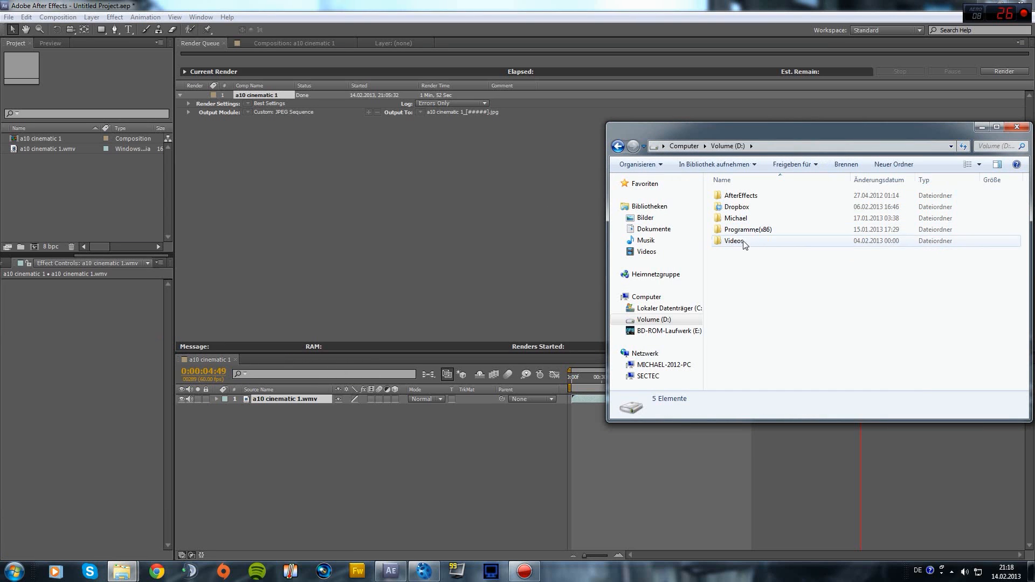
double_click(734, 241)
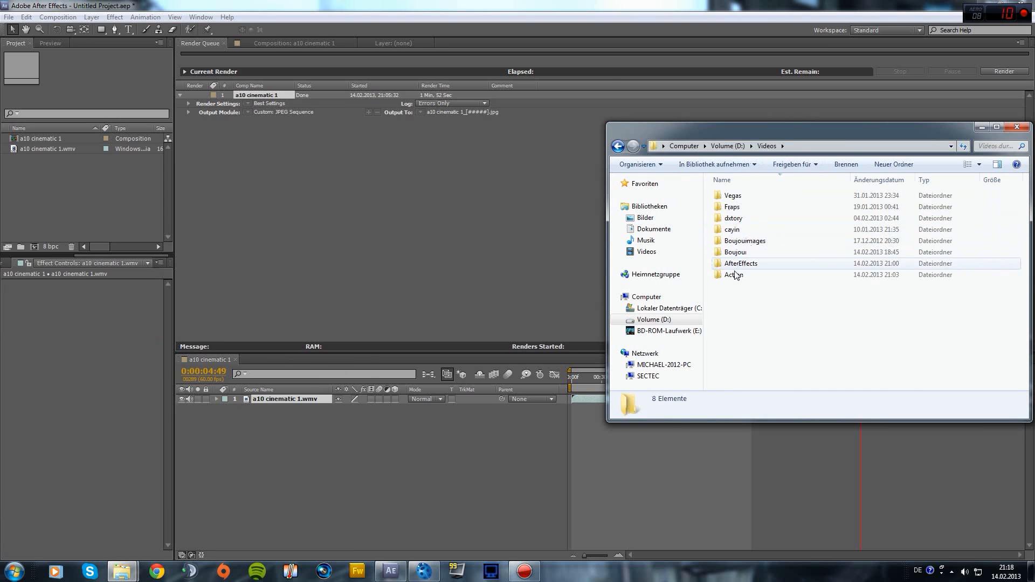
double_click(735, 252)
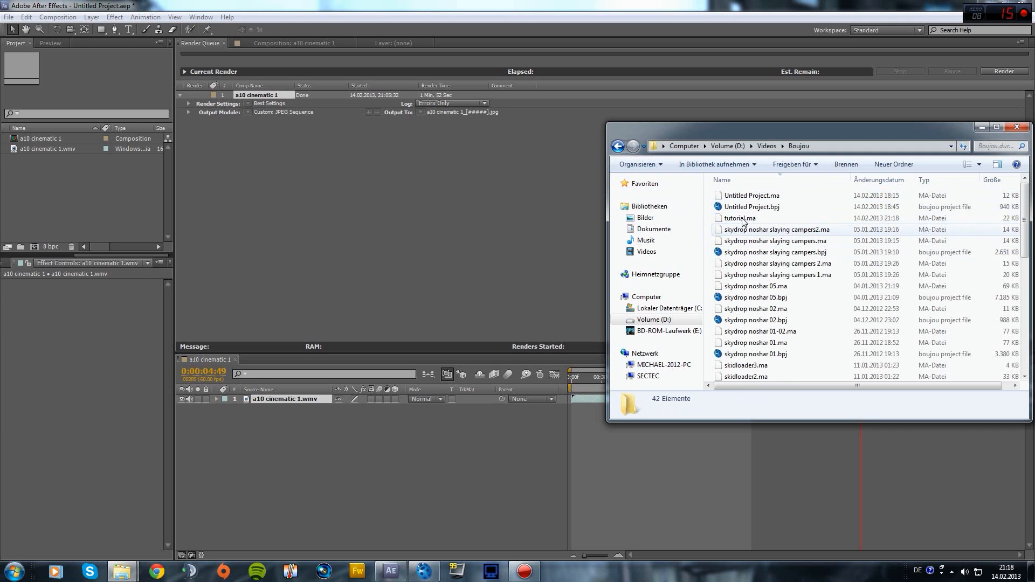
left_click_drag(743, 221, 118, 209)
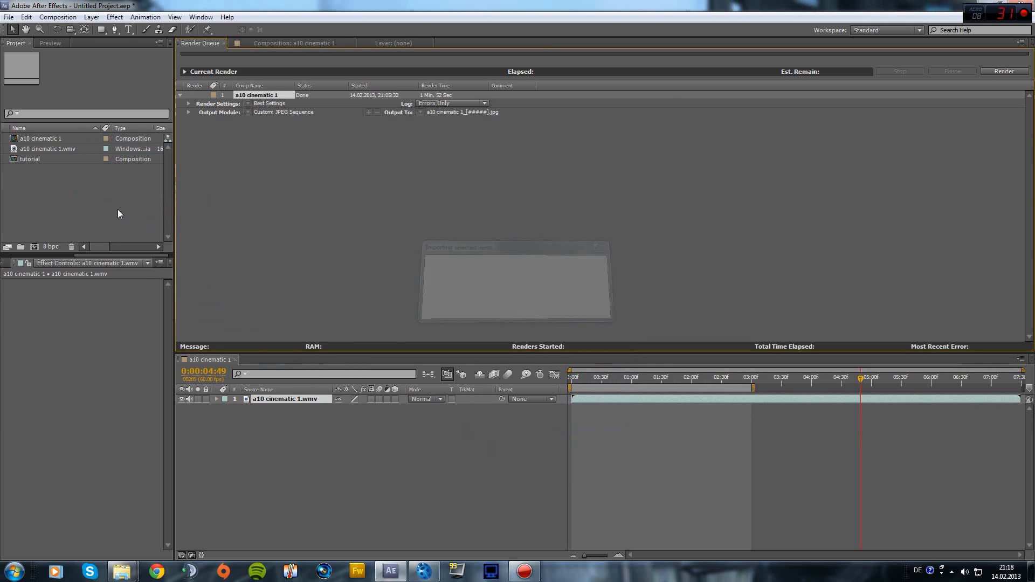
double_click(31, 160)
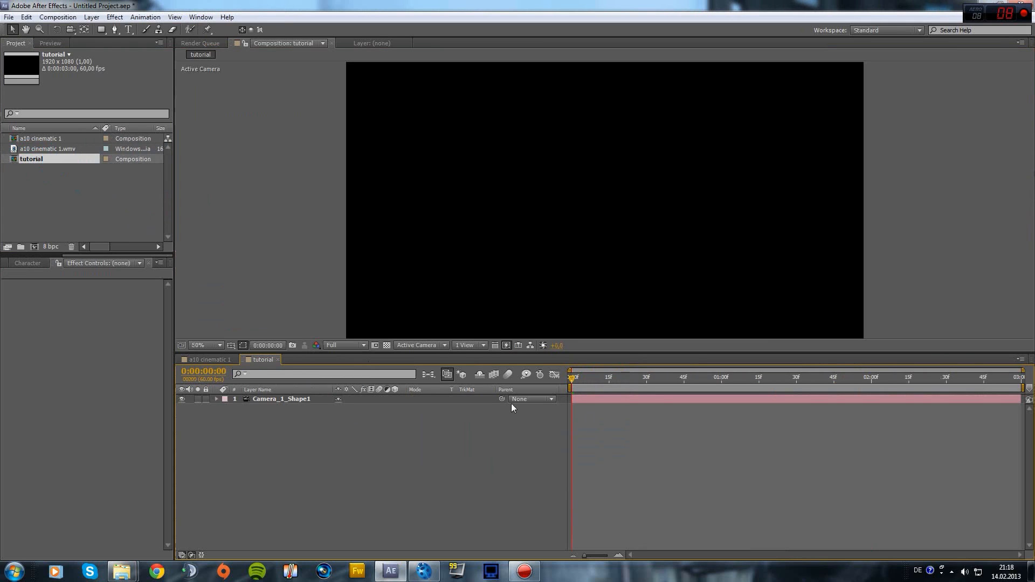
Move the Camera_1_Shape1 layer from the tutorial comp into the a10 cinematic 1 comp, then return to boujou
left_click(652, 400)
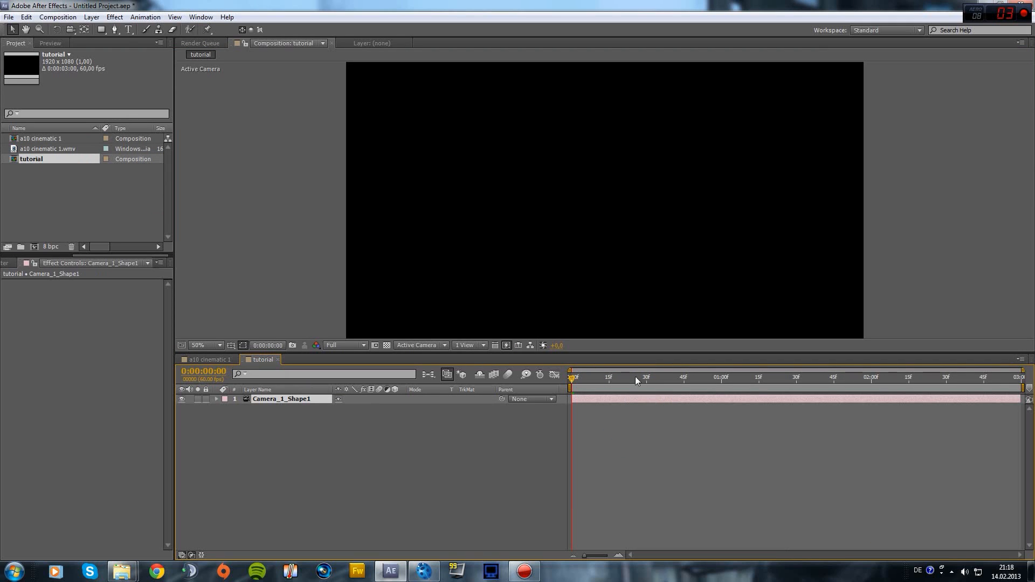
key("Delete")
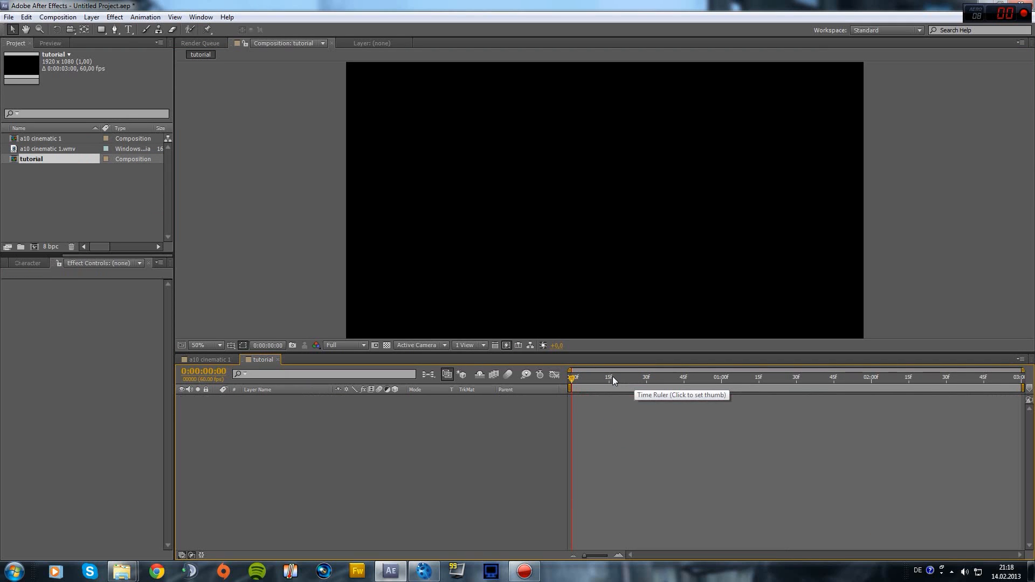
left_click(40, 149)
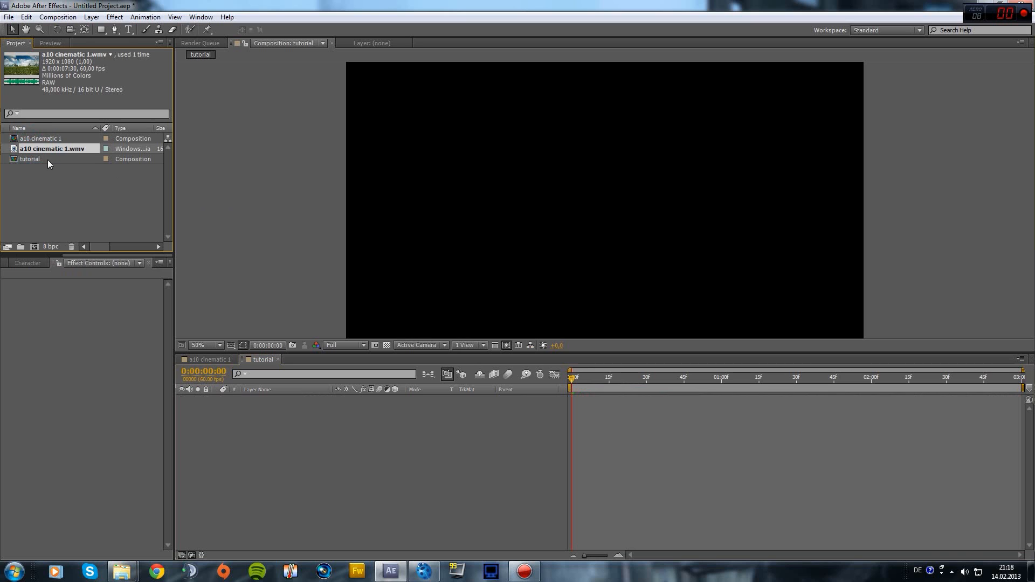
double_click(43, 139)
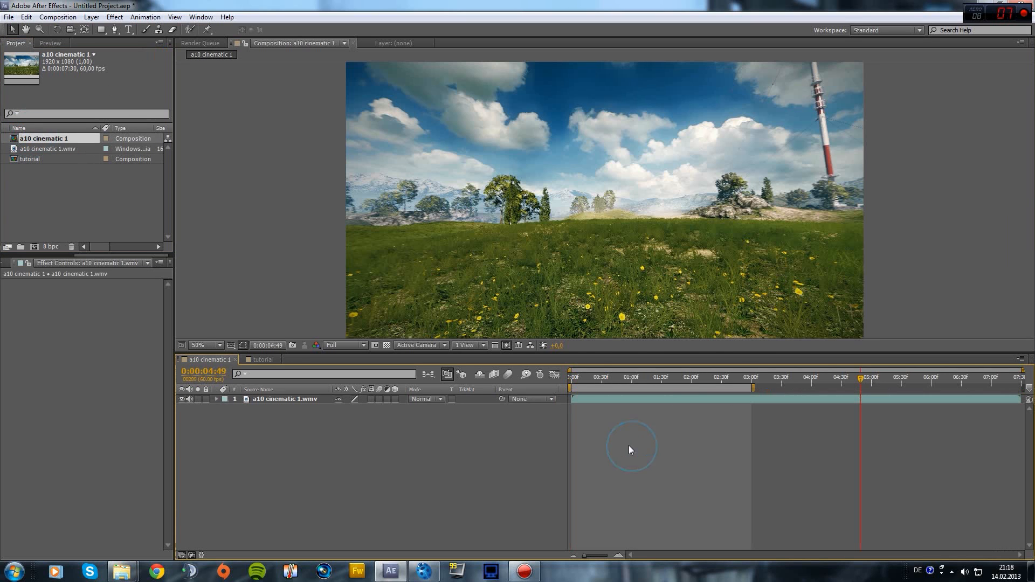
key("ctrl+z")
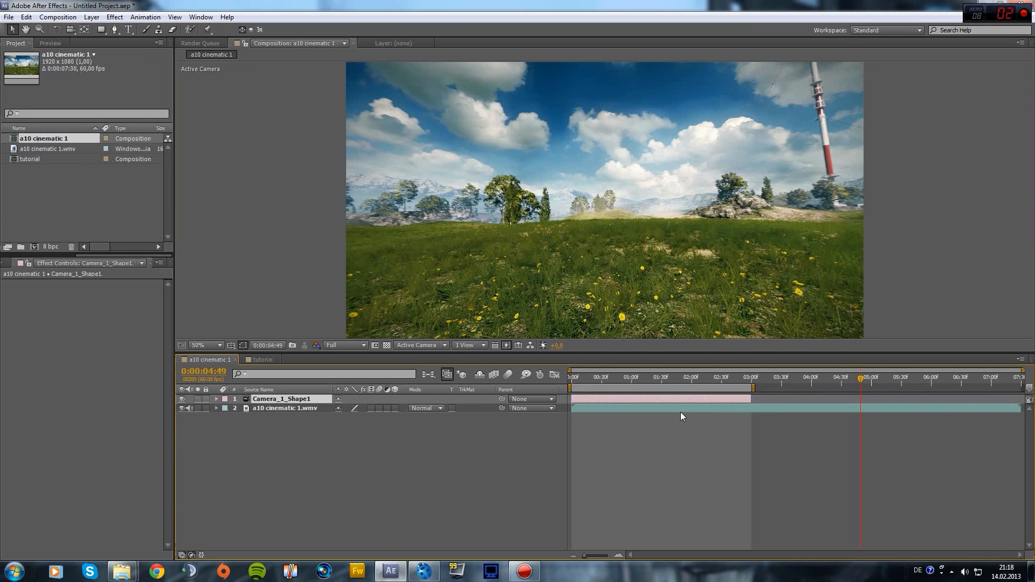
left_click(424, 571)
left_click(9, 20)
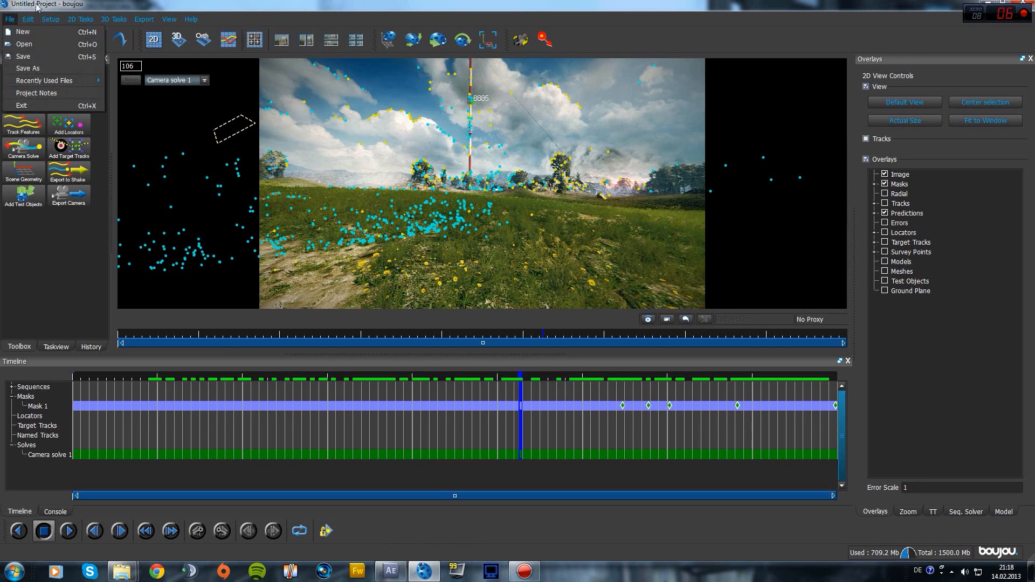
Start a new boujou project and pick the a10 cinematic JPEG frames as an image sequence
left_click(23, 32)
left_click(16, 75)
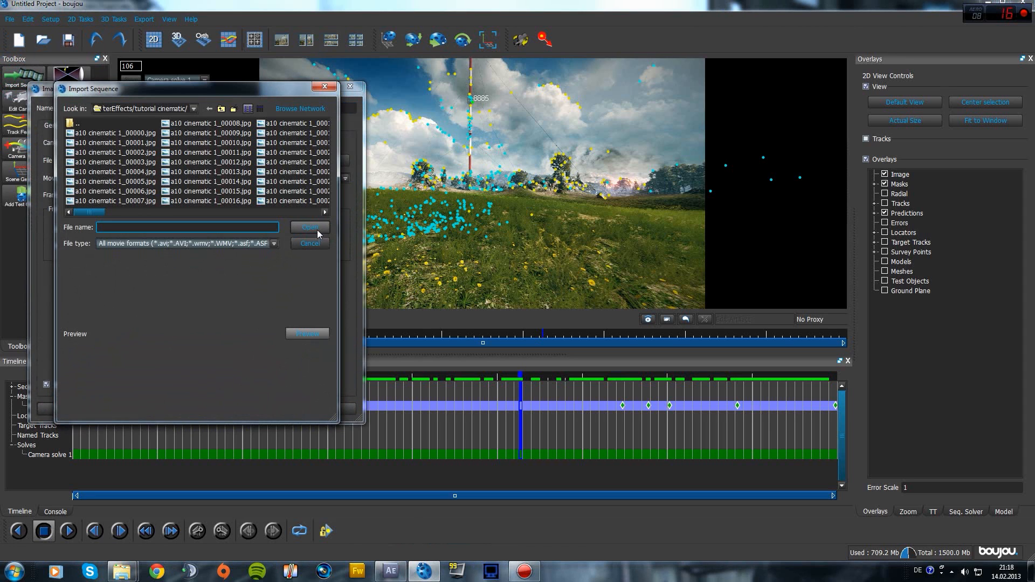
left_click(114, 134)
left_click(310, 227)
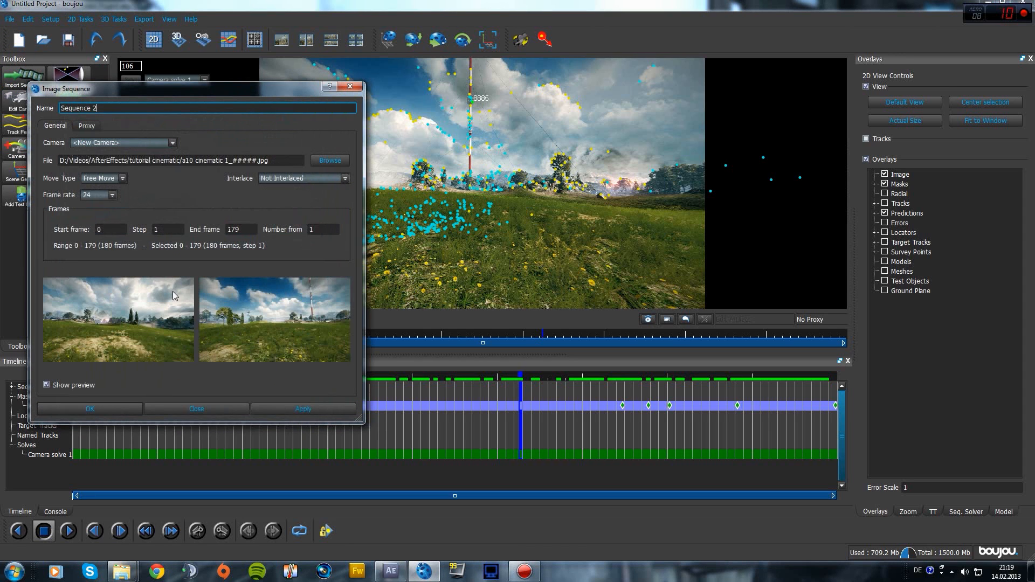
Review the sequence frame rate options, close the Image Sequence settings, and return to After Effects
left_click(106, 198)
left_click(107, 198)
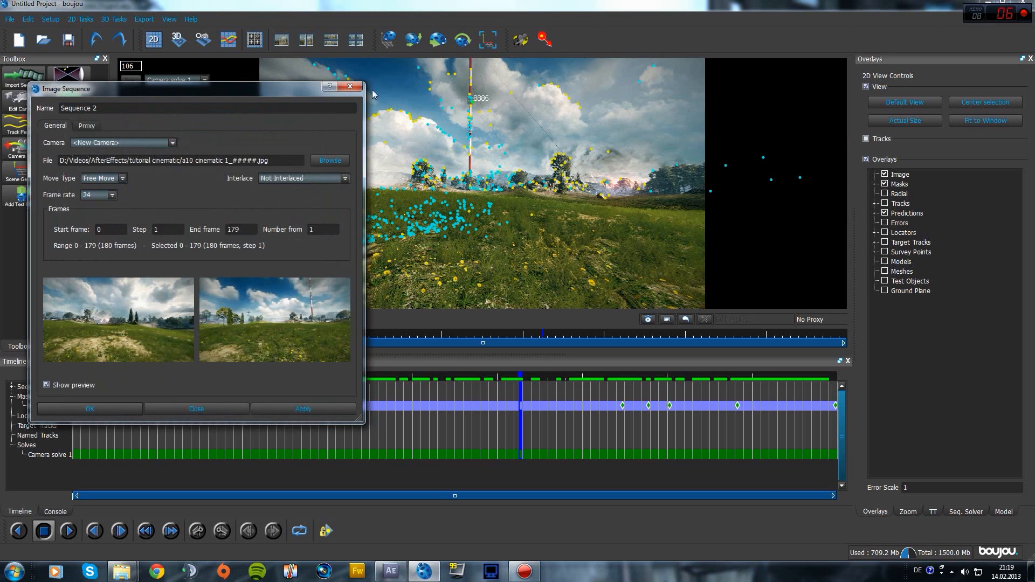
left_click(354, 86)
left_click(386, 575)
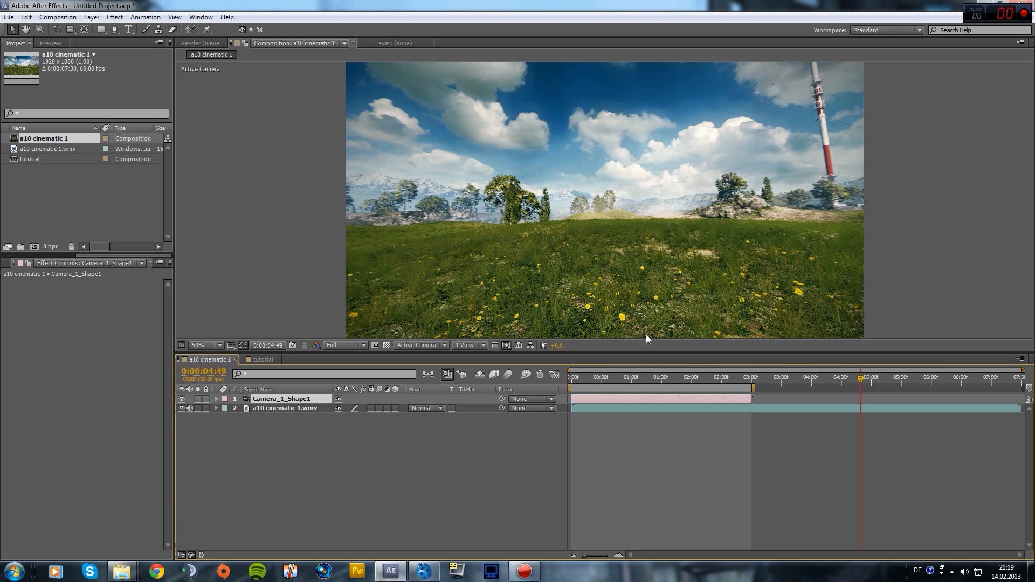
At 0:00:01:15, write the text TUTORIAL in the composition
left_click(646, 378)
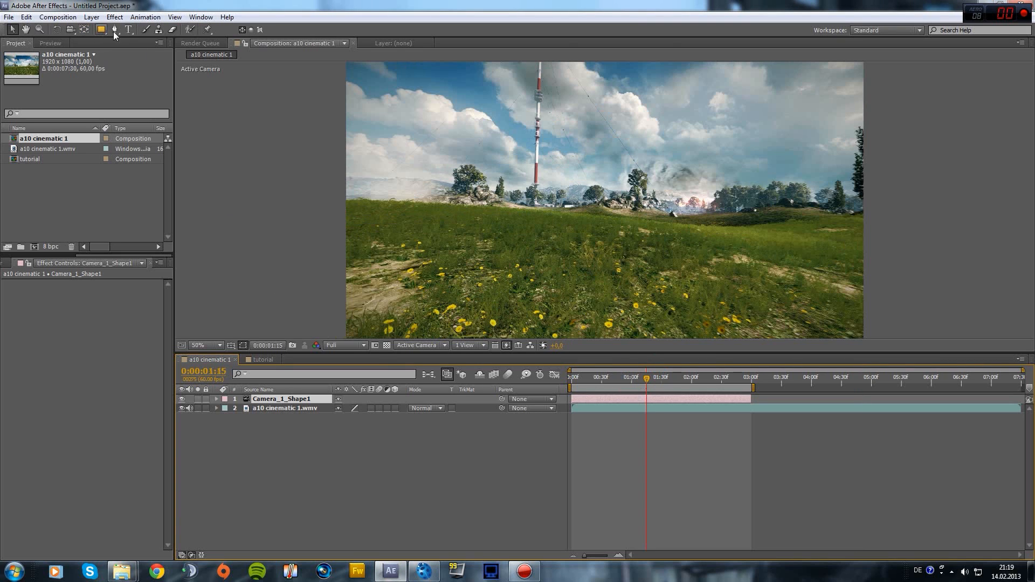
left_click(129, 29)
left_click(484, 199)
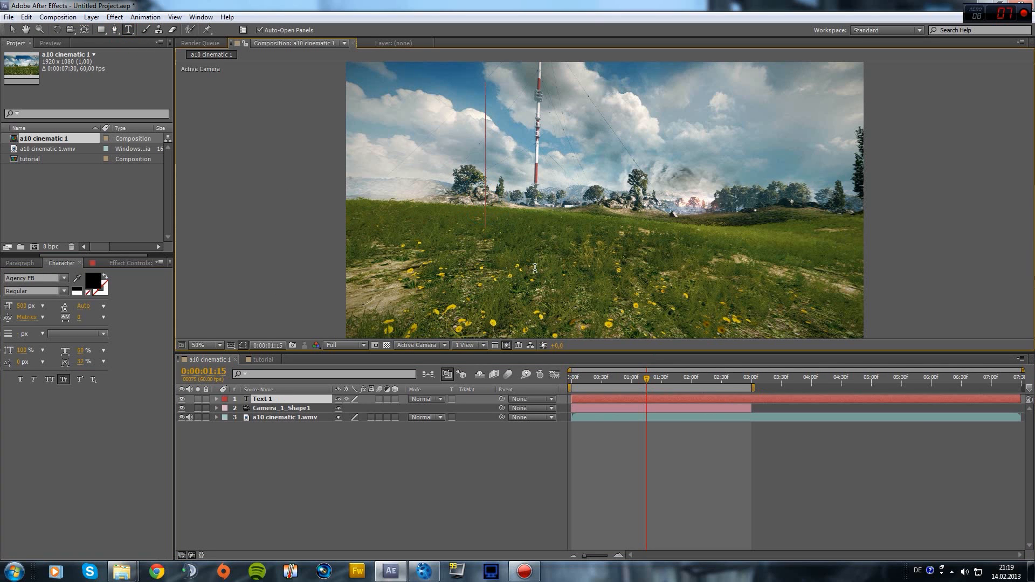
type("T")
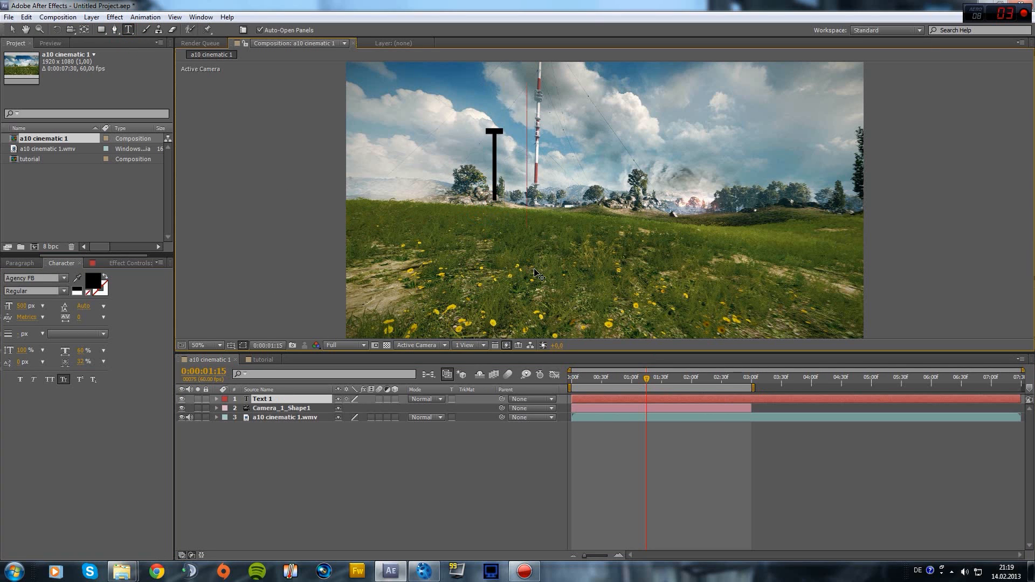
type("UTORIAL")
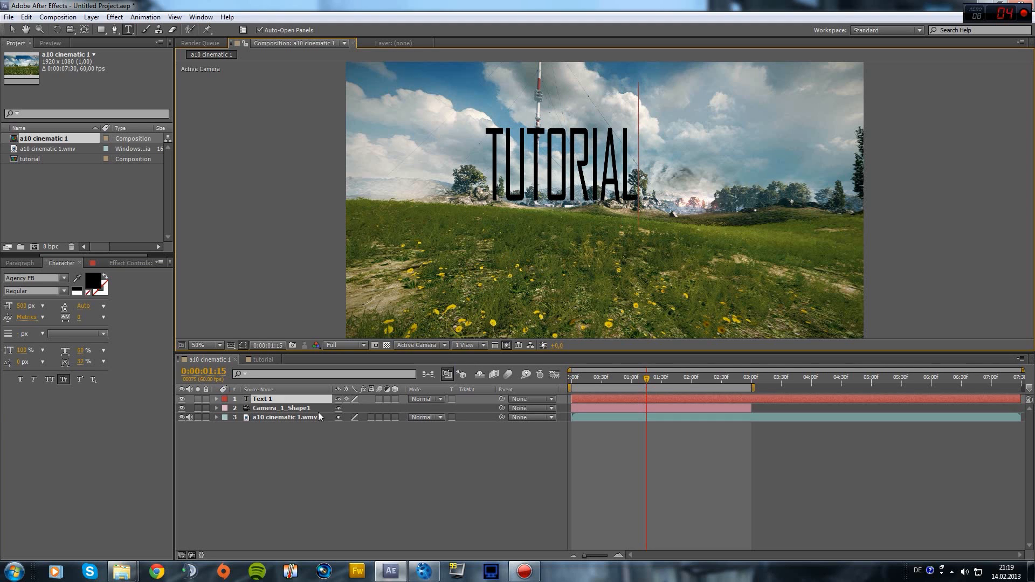
Make the tutorial text layer 3D and set its position to 0,0,0
left_click(395, 399)
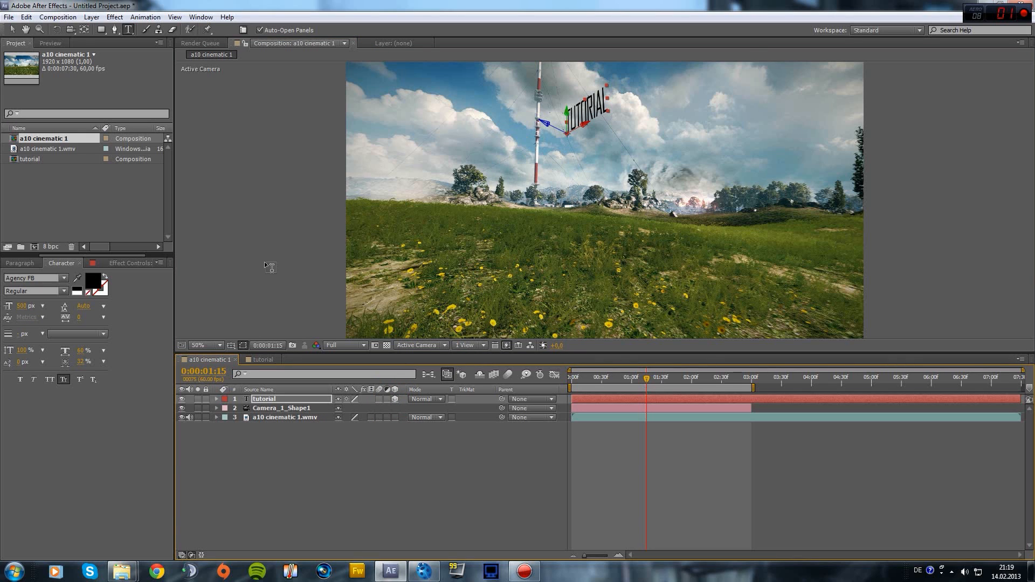
left_click(216, 400)
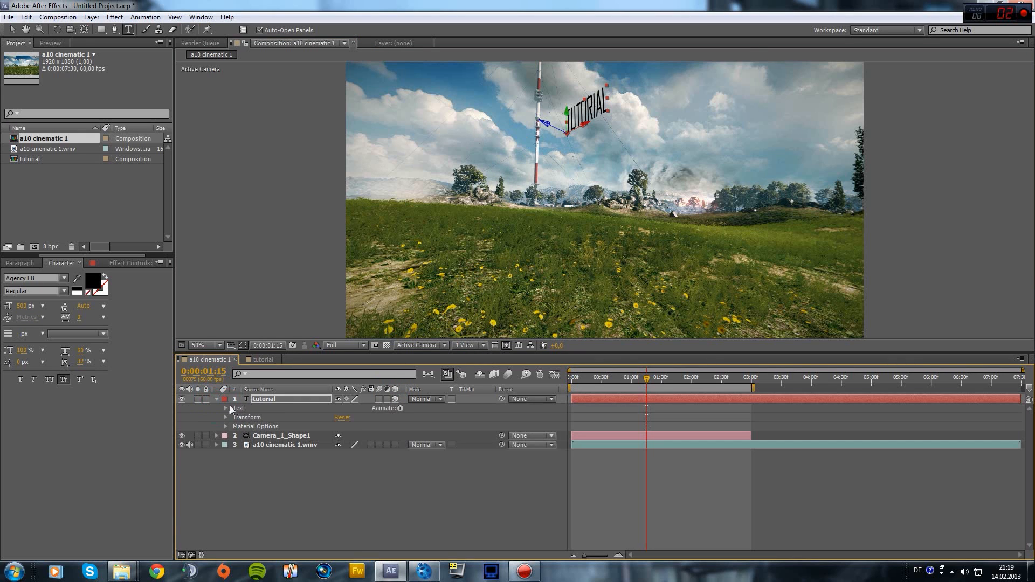
left_click(226, 408)
left_click(224, 408)
left_click(226, 417)
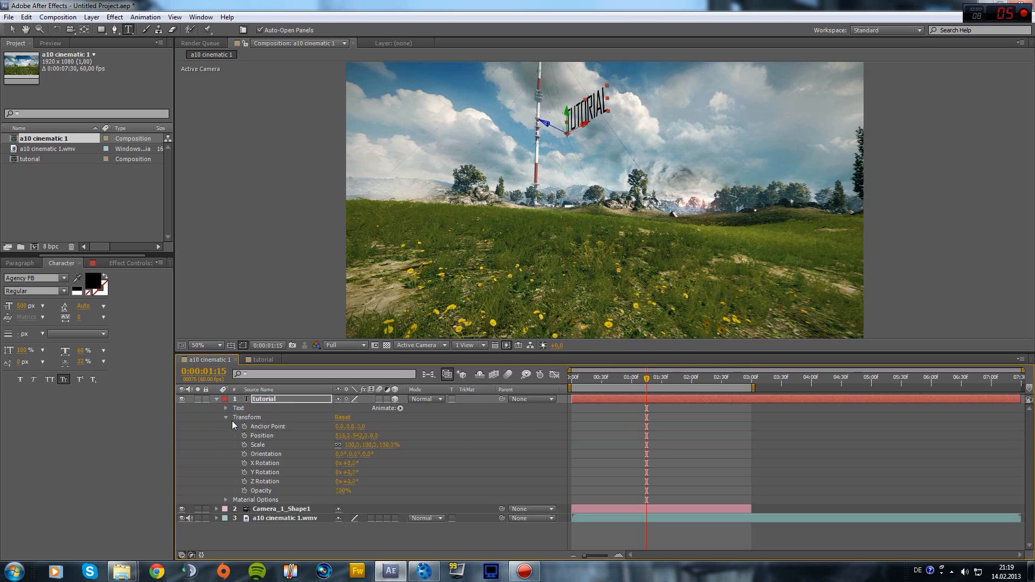
left_click(348, 437)
type("0")
left_click(362, 436)
type("0")
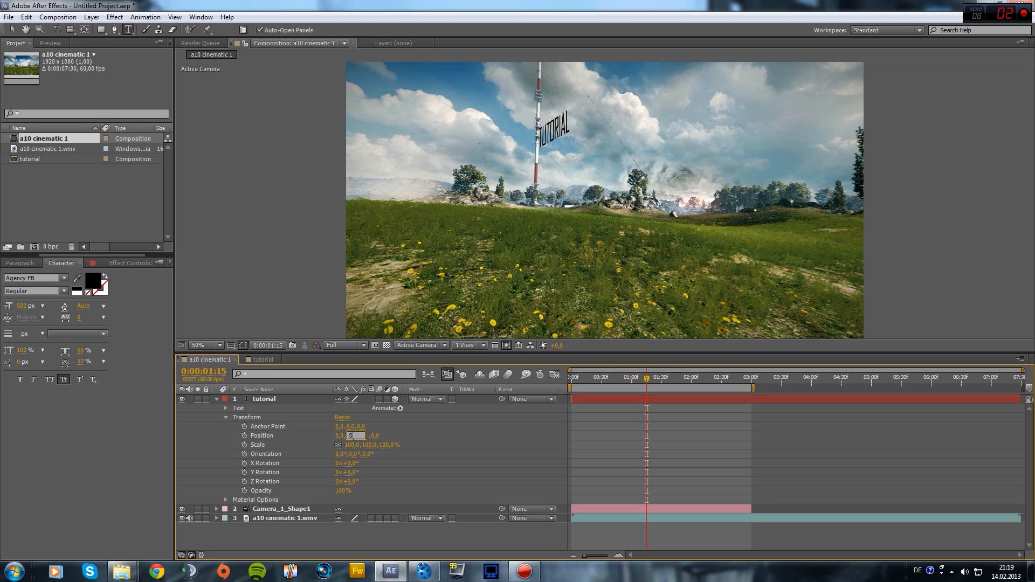
left_click(258, 398)
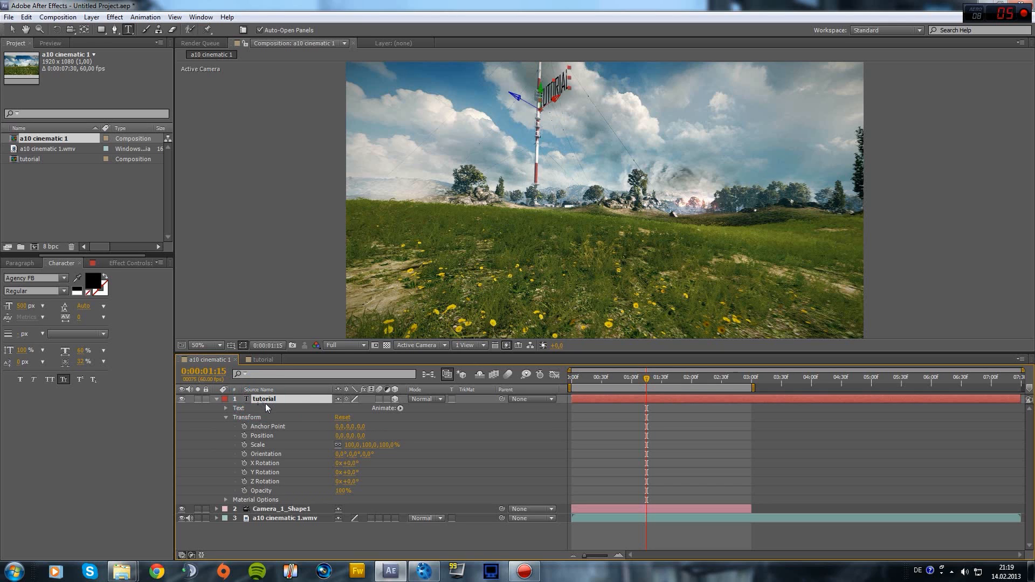
key("p")
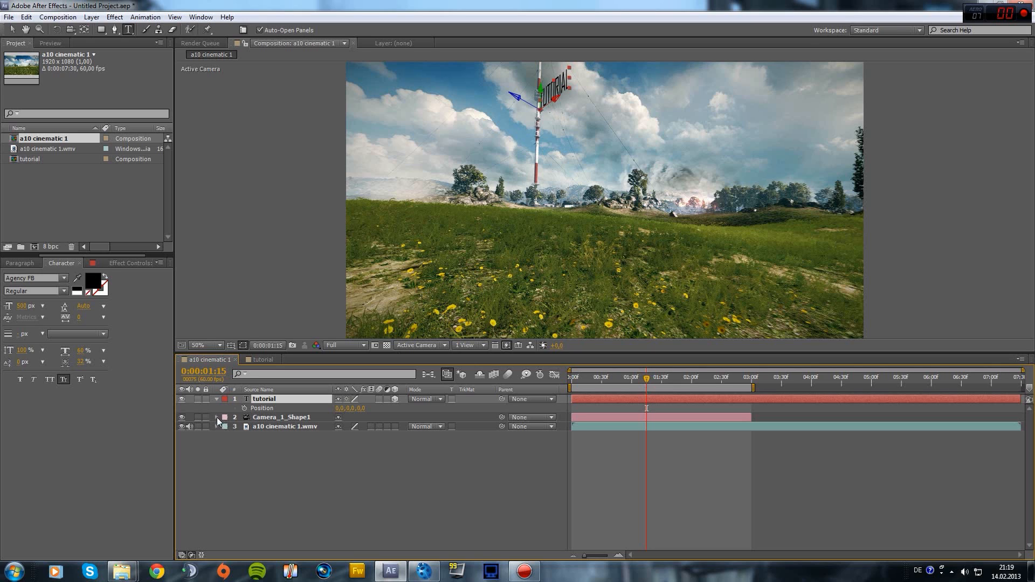
Turn the tutorial text to 211° Orientation Y so it faces the camera
left_click(217, 400)
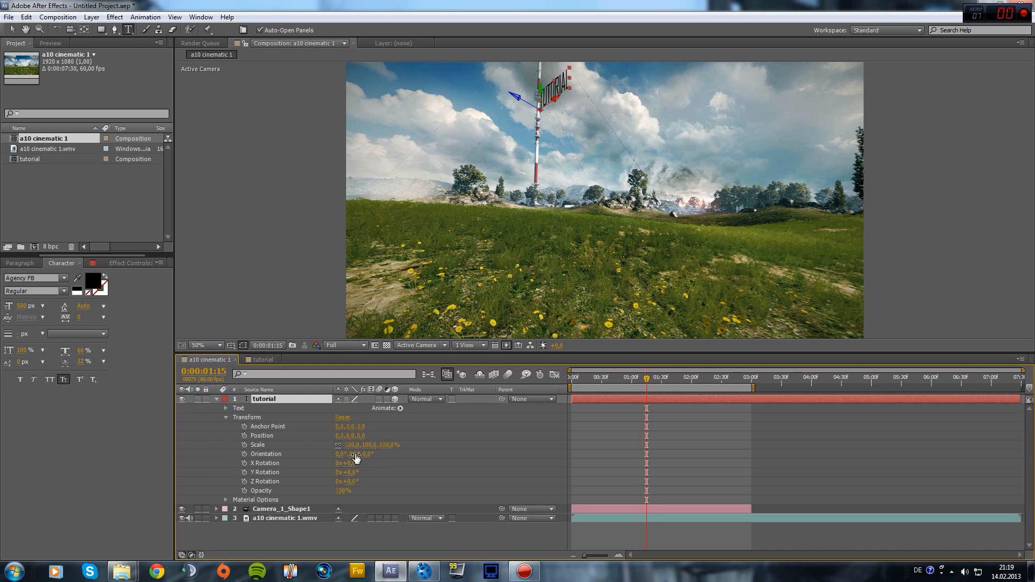
left_click_drag(349, 454, 328, 453)
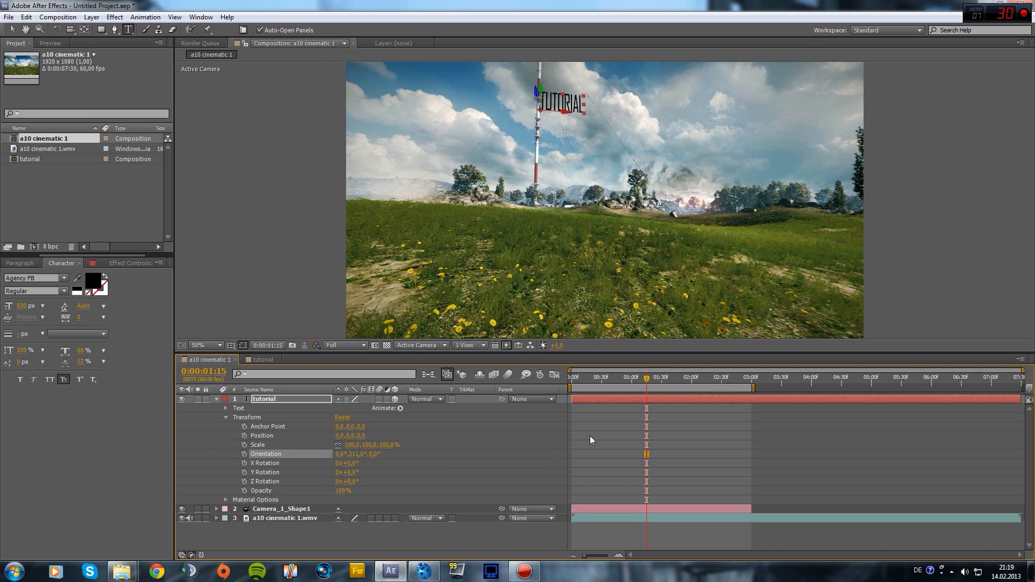
left_click(628, 378)
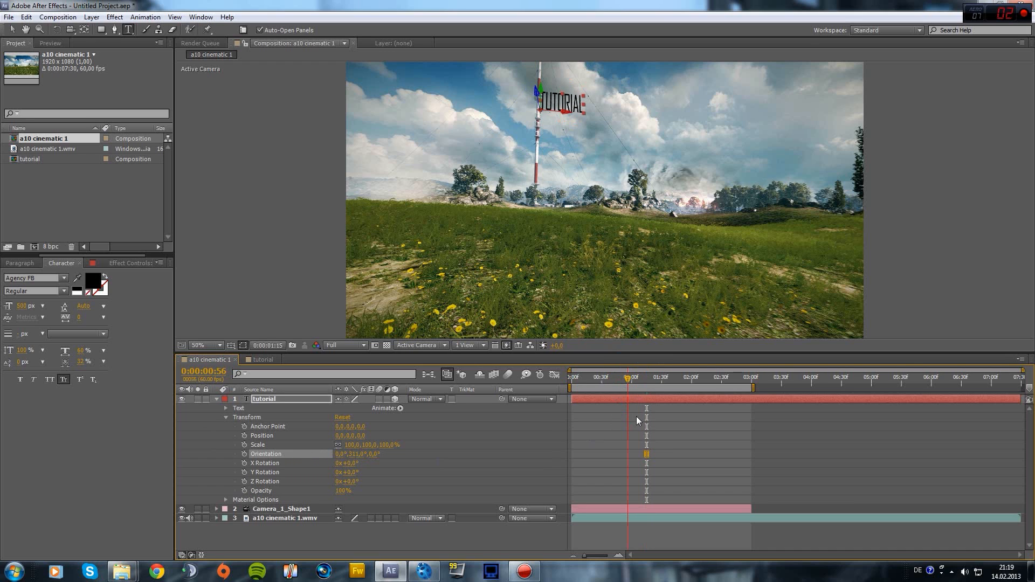
Check the text at 0:00:01:50 and bring up the Effects & Presets panel
left_click(682, 378)
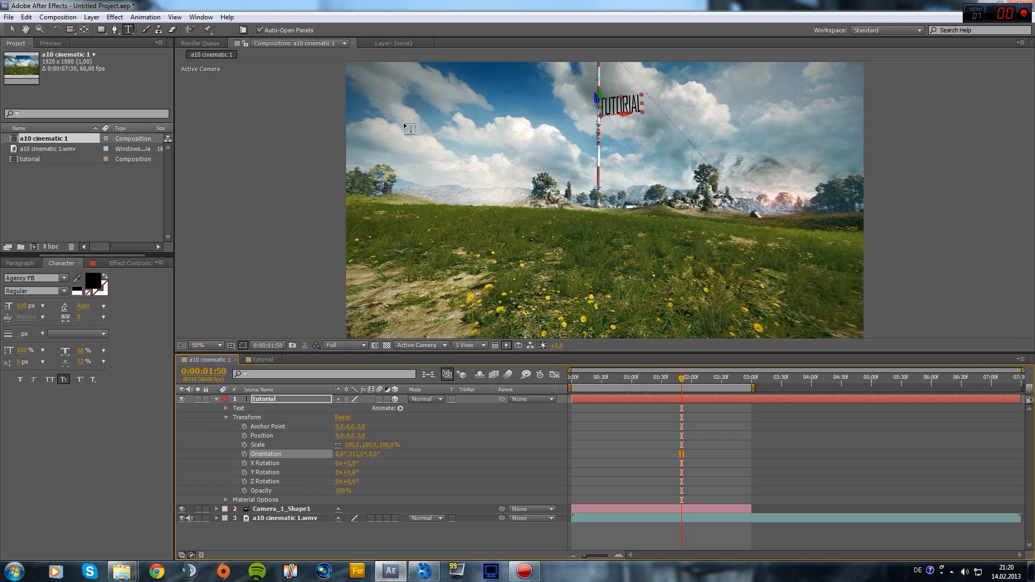
left_click_drag(88, 256, 36, 248)
left_click(36, 262)
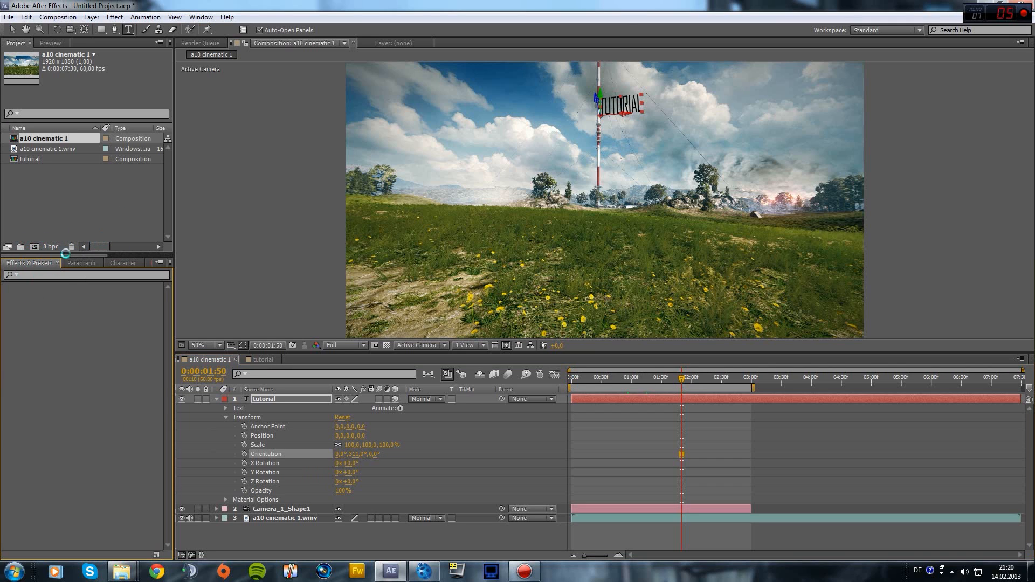
Delete the stray empty Text 1 layer
left_click(92, 16)
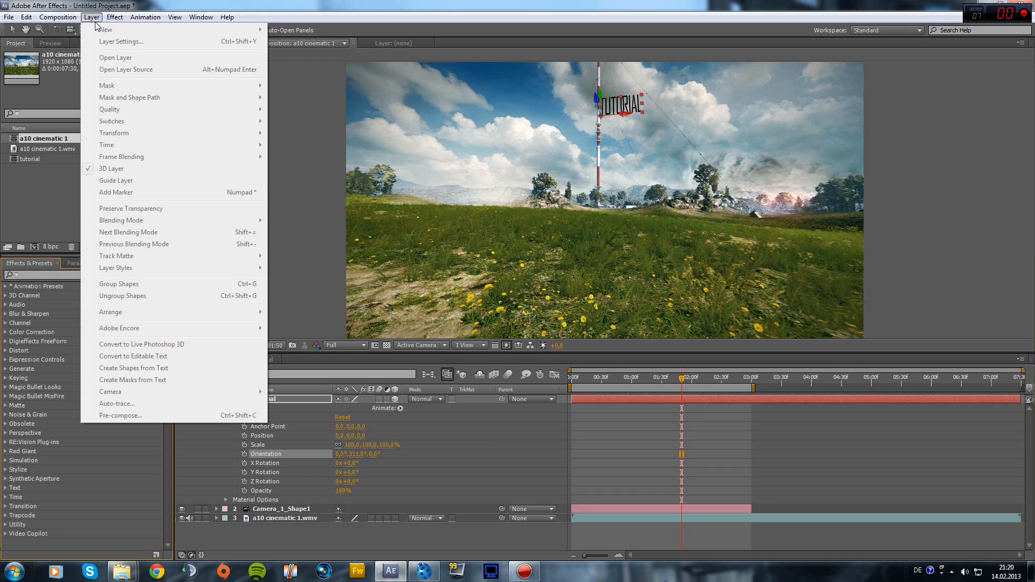
left_click(951, 193)
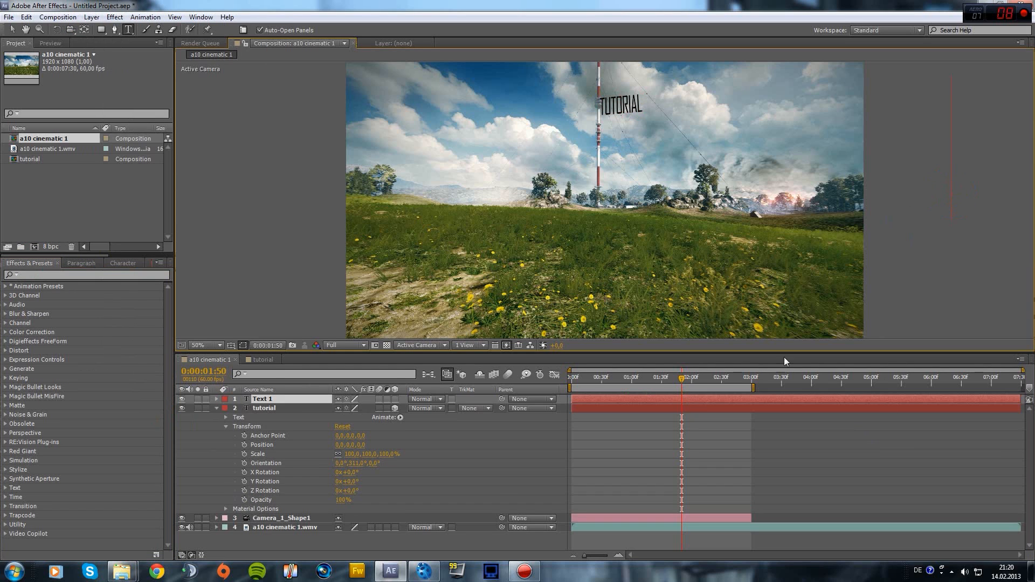
left_click(262, 404)
key("Delete")
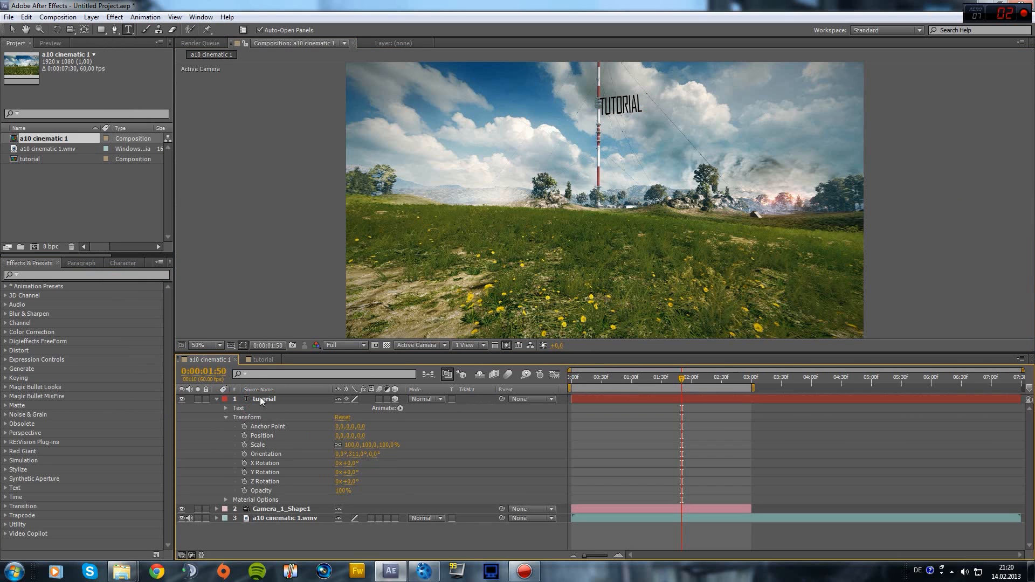
Create a black solid named 'element' and apply Video Copilot's Element effect to it
left_click(69, 18)
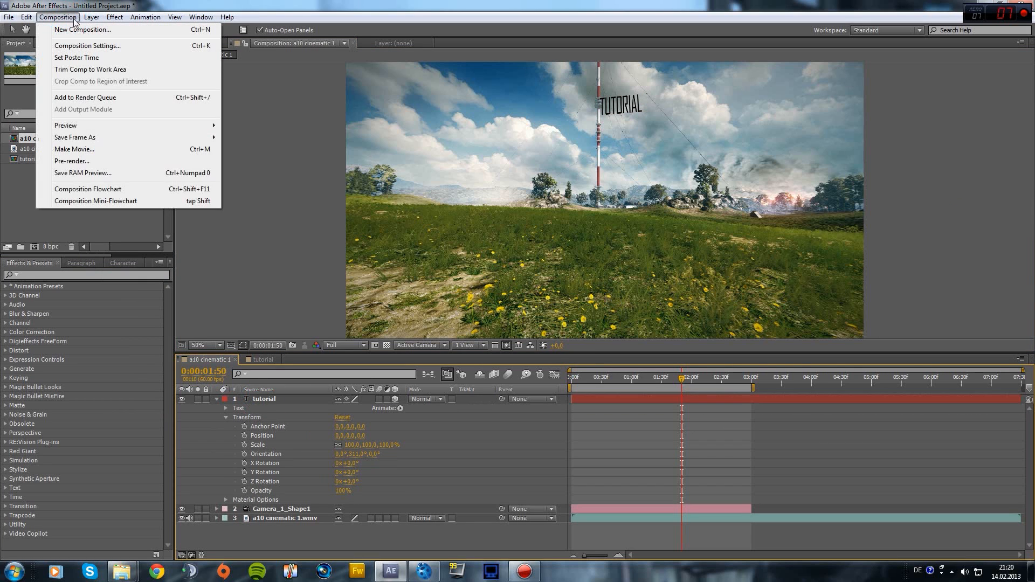
mouse_move(92, 19)
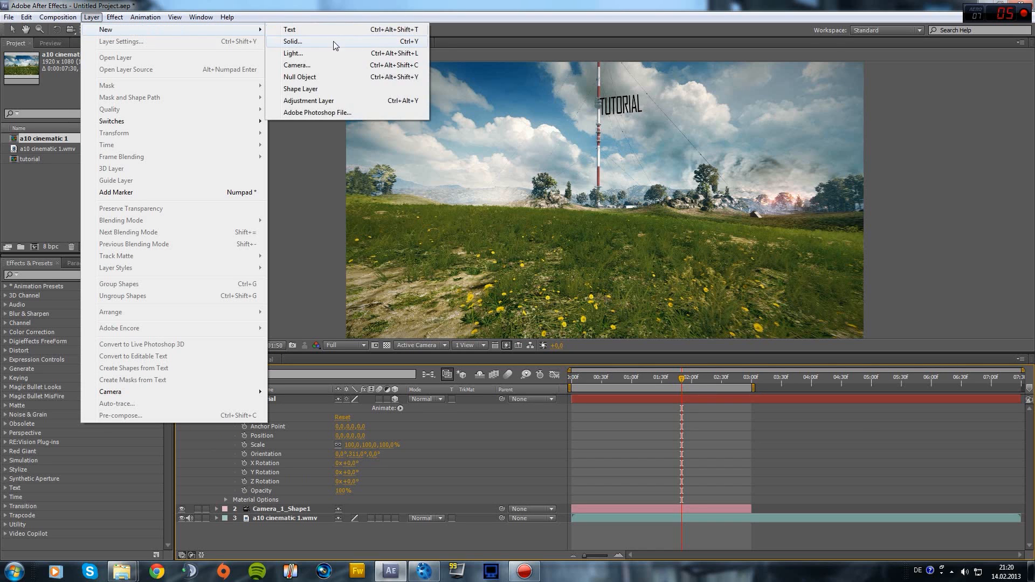
left_click(332, 41)
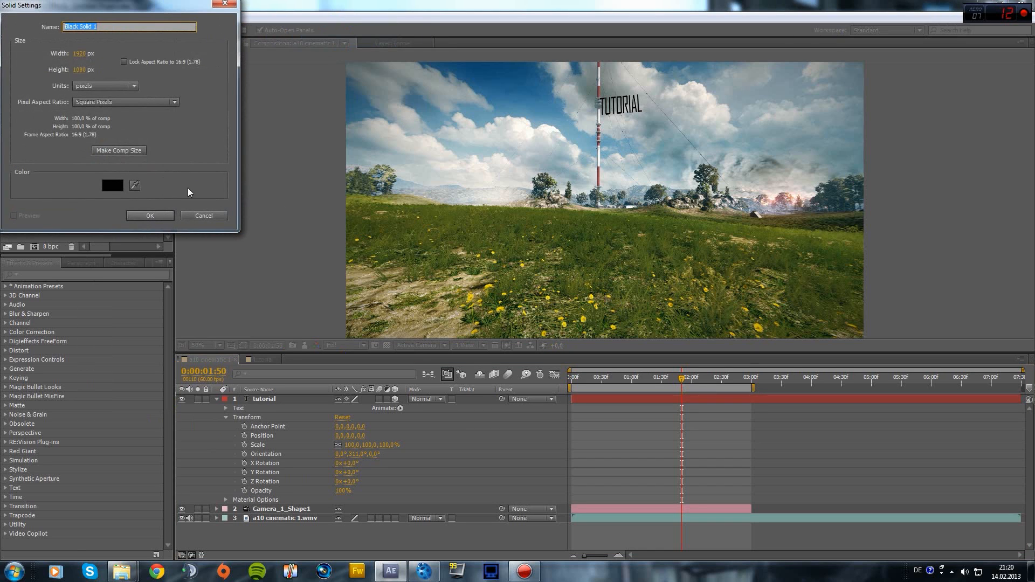
type("element")
left_click(150, 215)
left_click(41, 277)
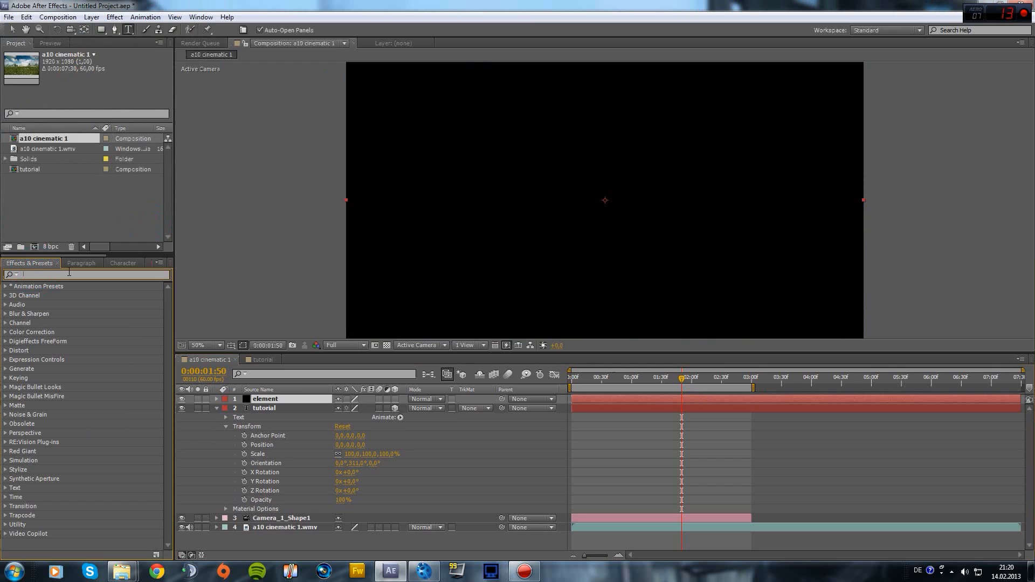
type("element")
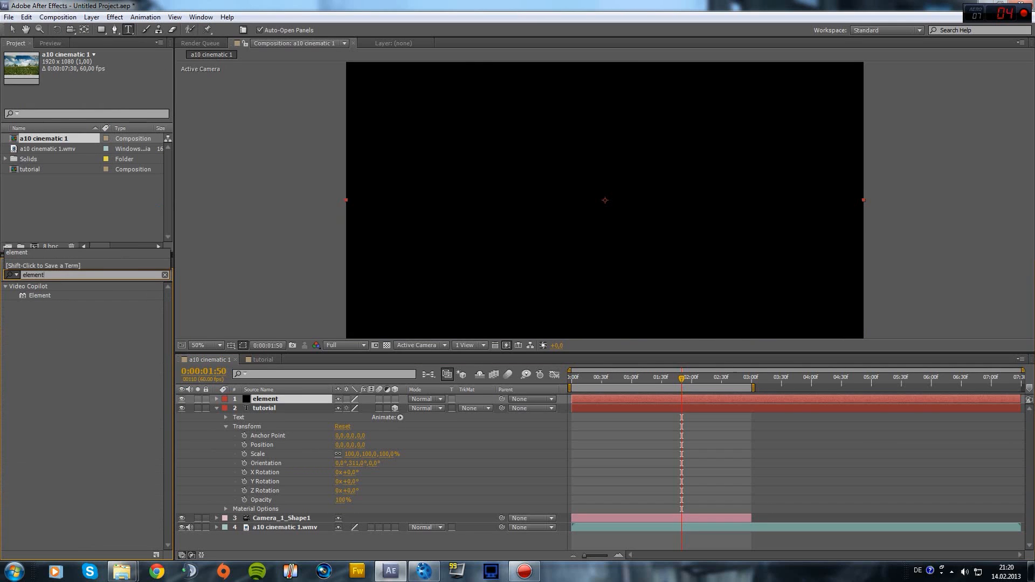
left_click_drag(39, 295, 457, 195)
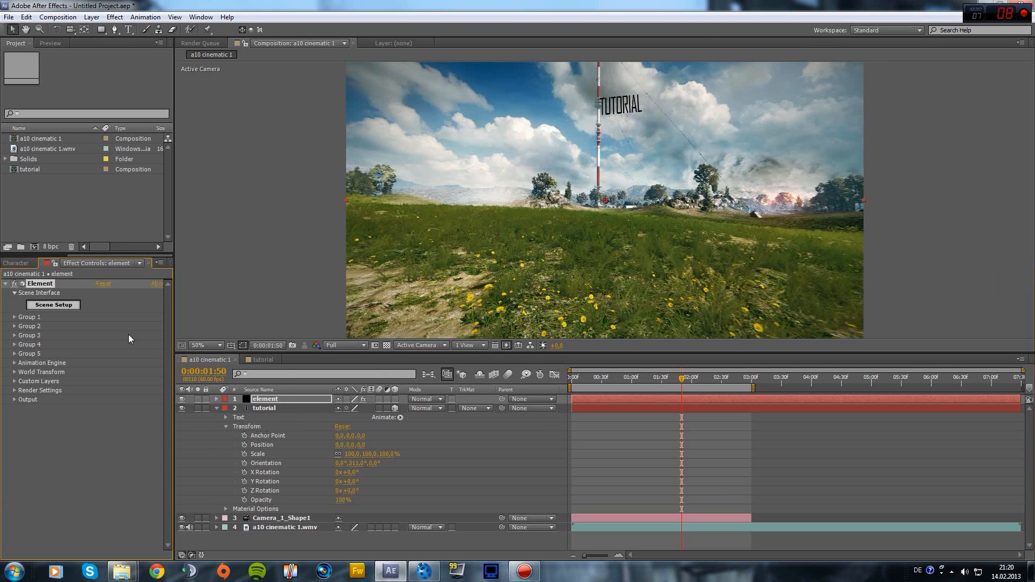
Set Element's Custom Text and Masks Path Layer 1 to '2. tutorial' and open Scene Setup
left_click(14, 381)
left_click(24, 389)
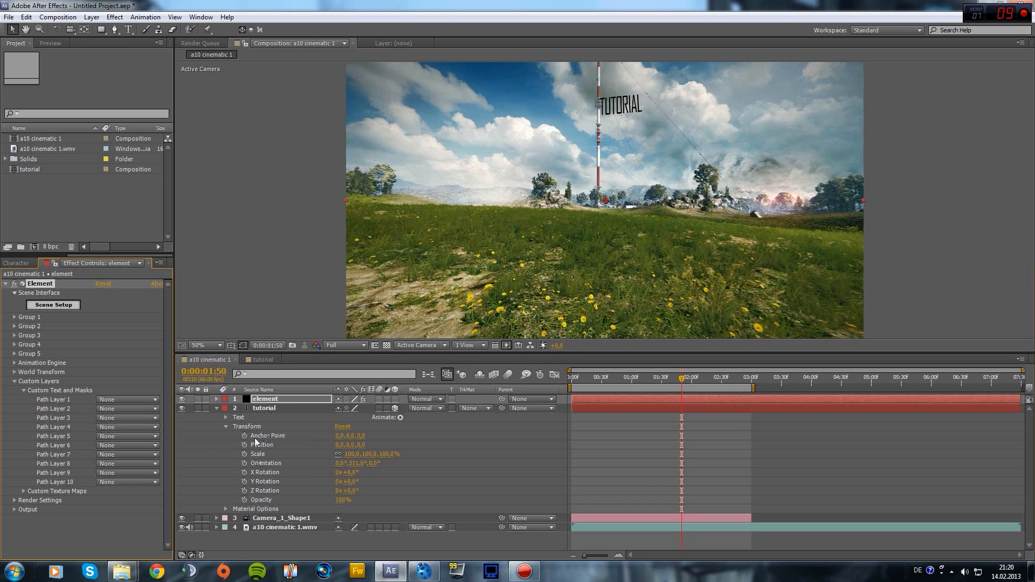
left_click(109, 408)
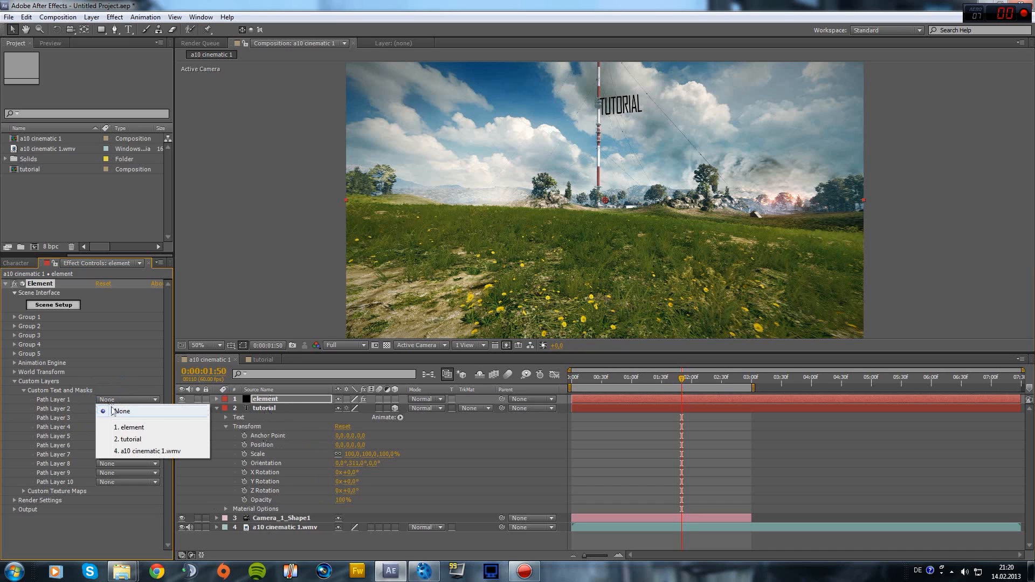
left_click(126, 439)
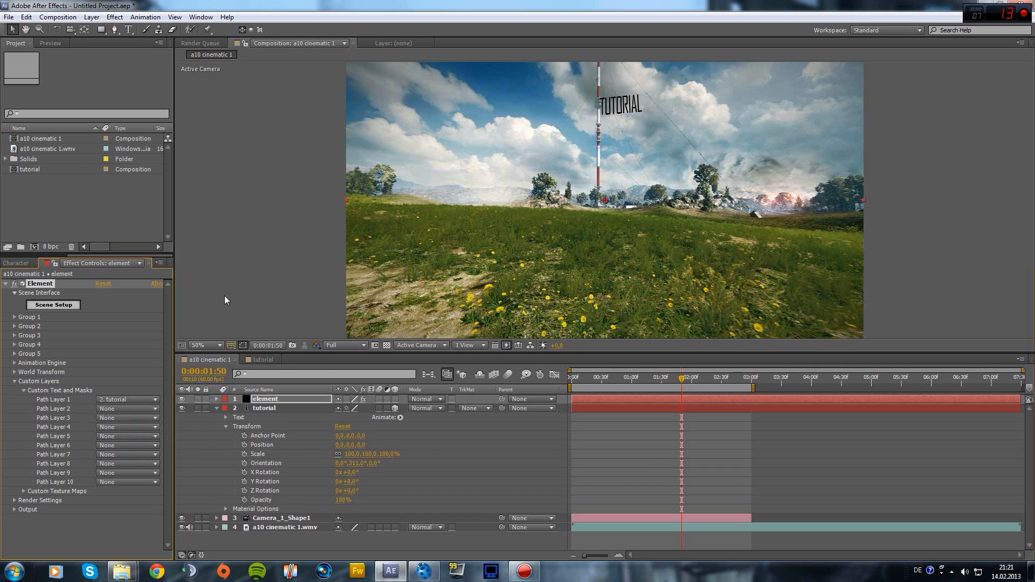
left_click(60, 305)
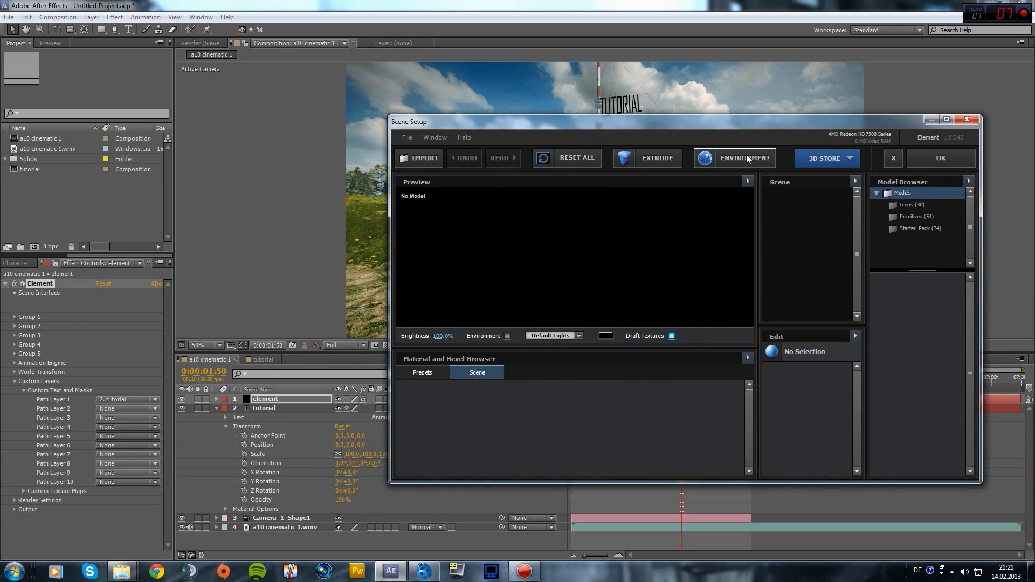
Extrude TUTORIAL into a 3D model and apply the Chrome material preset
left_click(654, 162)
mouse_move(538, 263)
left_mouse_down()
mouse_move(620, 237)
mouse_move(571, 231)
mouse_move(550, 207)
mouse_move(543, 256)
left_mouse_up()
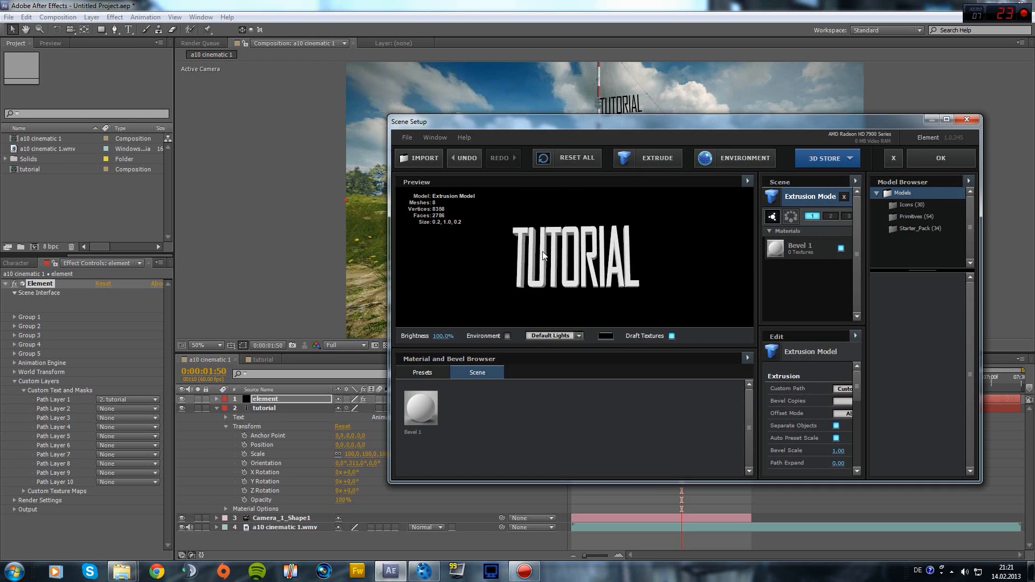
left_click(423, 373)
left_click(564, 412)
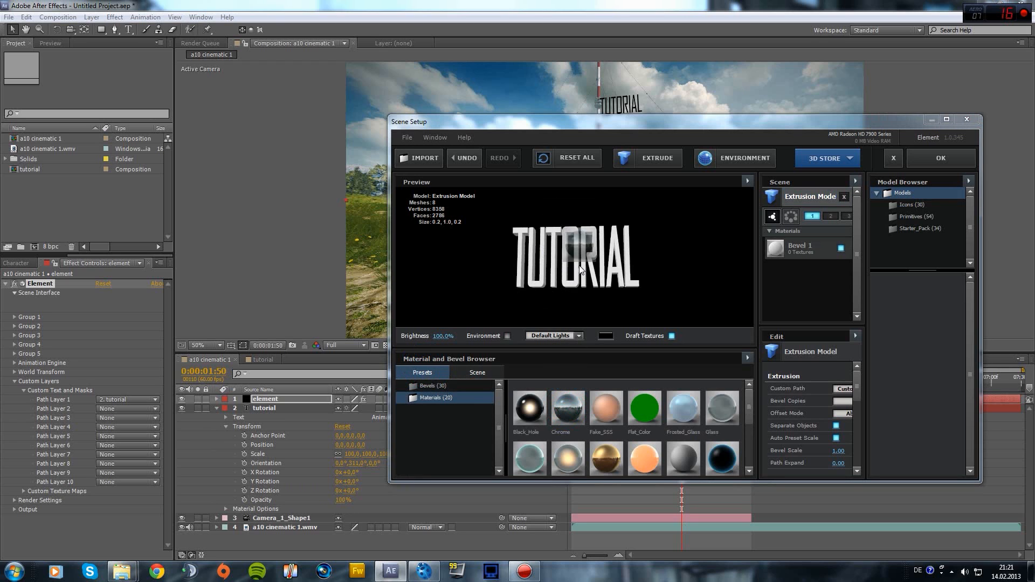
left_click_drag(588, 243, 631, 263)
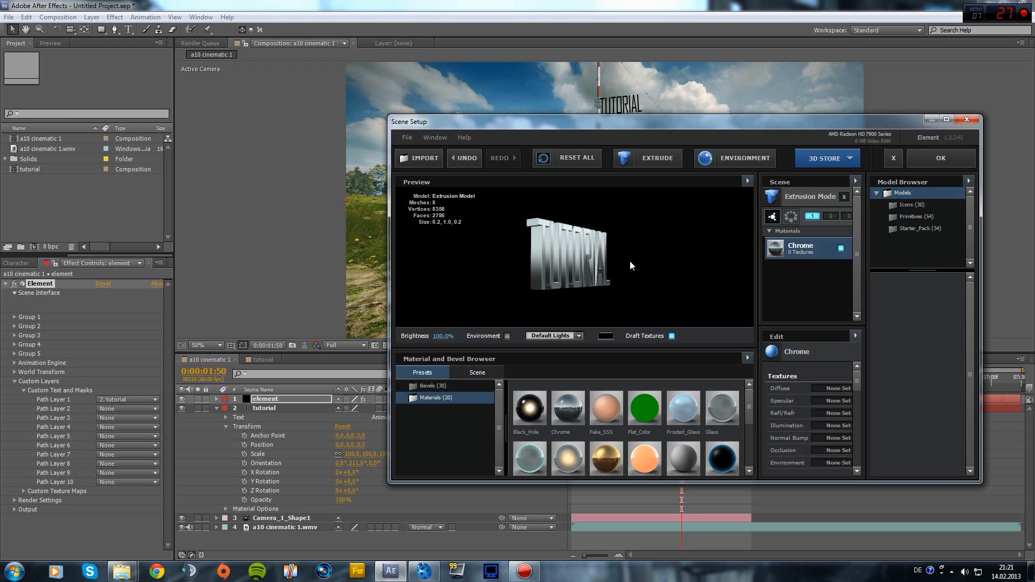
Try the Outside_Glow material, revert to Chrome, and show the bevel presets
left_click_drag(725, 457, 565, 237)
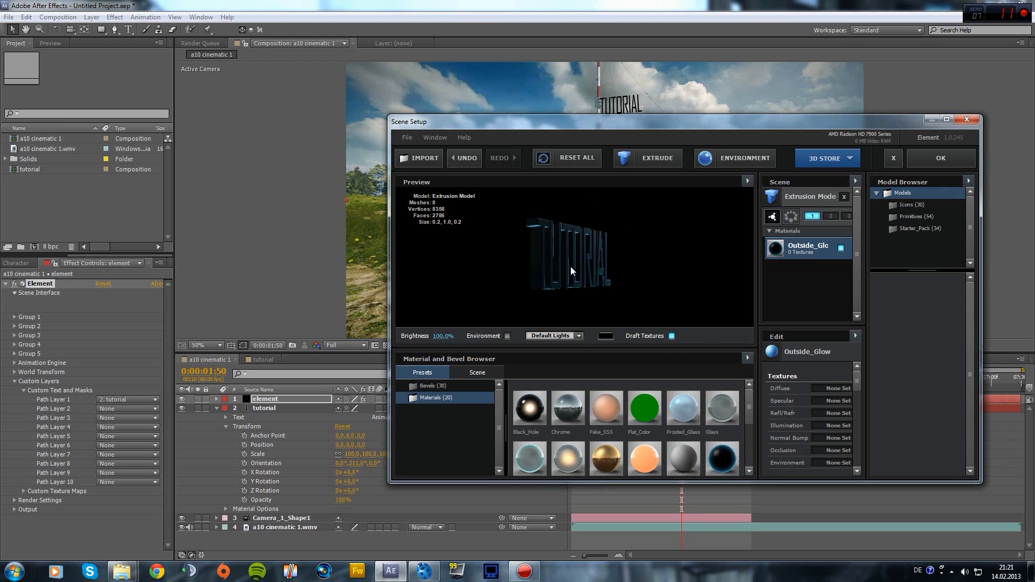
mouse_move(537, 268)
left_mouse_down()
mouse_move(490, 303)
mouse_move(435, 260)
mouse_move(544, 279)
left_mouse_up()
left_click_drag(576, 415, 560, 248)
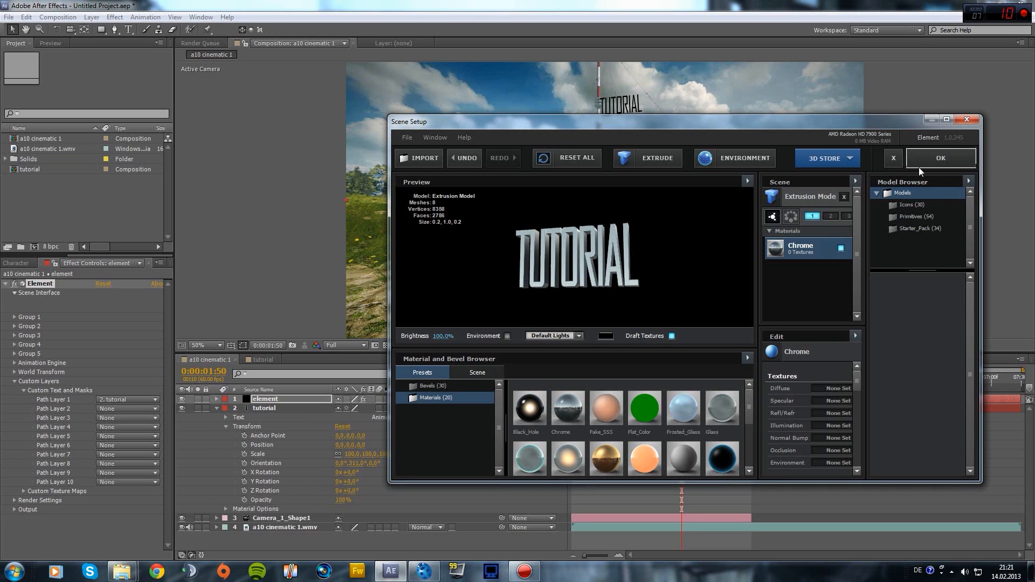
left_click(429, 386)
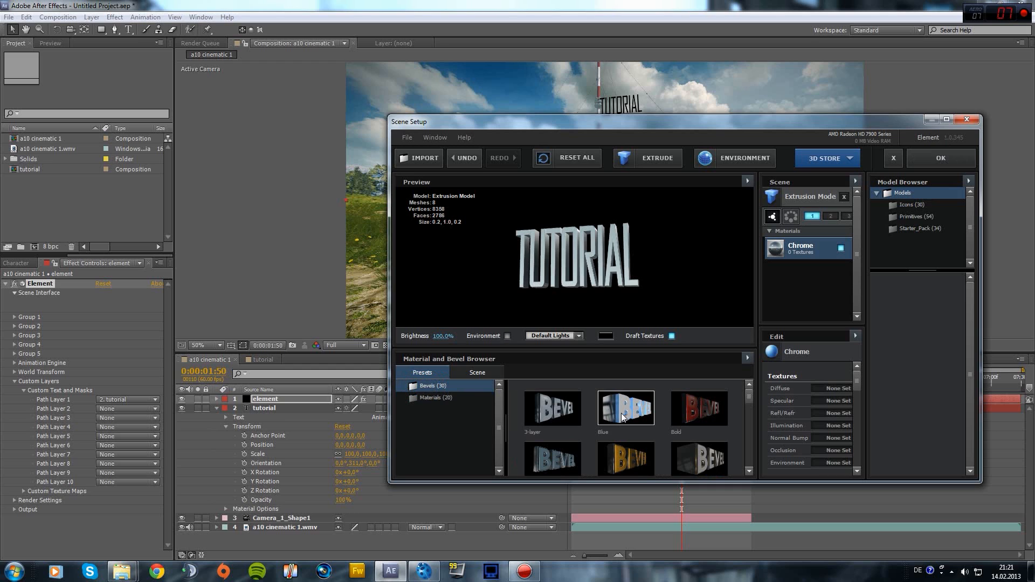
Try the 3-layer bevel on the TUTORIAL model, undo it back to Chrome, and accept the scene
left_click_drag(585, 248, 632, 177)
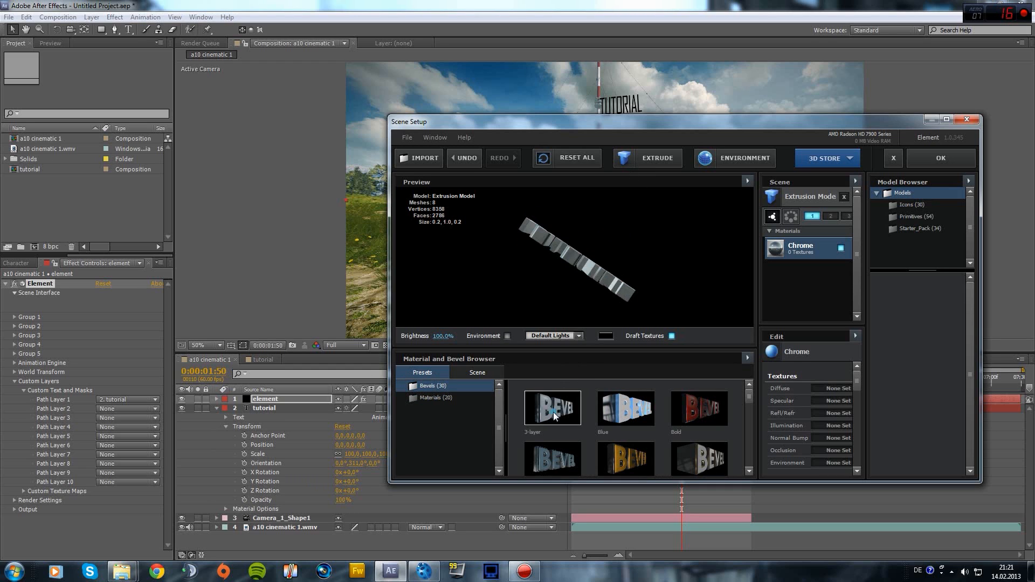
mouse_move(554, 411)
left_mouse_down()
mouse_move(587, 237)
mouse_move(586, 282)
mouse_move(568, 287)
mouse_move(610, 139)
mouse_move(534, 261)
left_mouse_up()
scroll(562, 266, "up", 5)
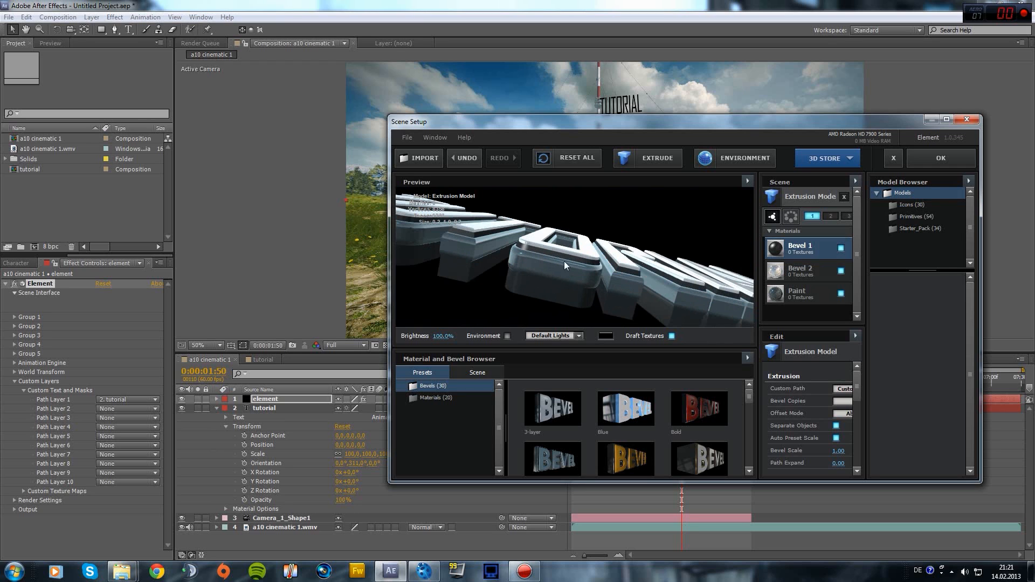
left_click_drag(587, 253, 560, 282)
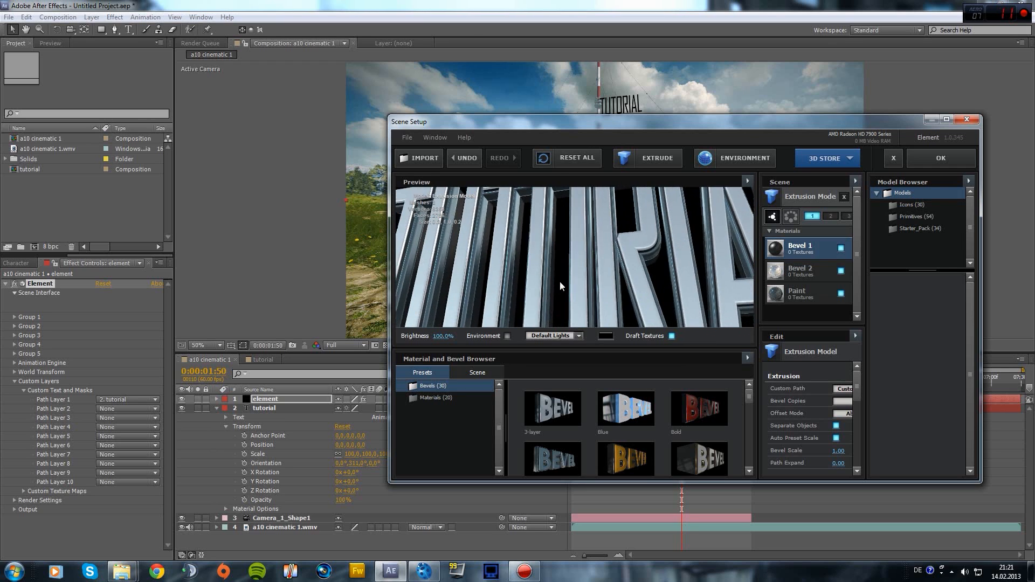
scroll(561, 274, "down", 4)
scroll(561, 274, "down", 2)
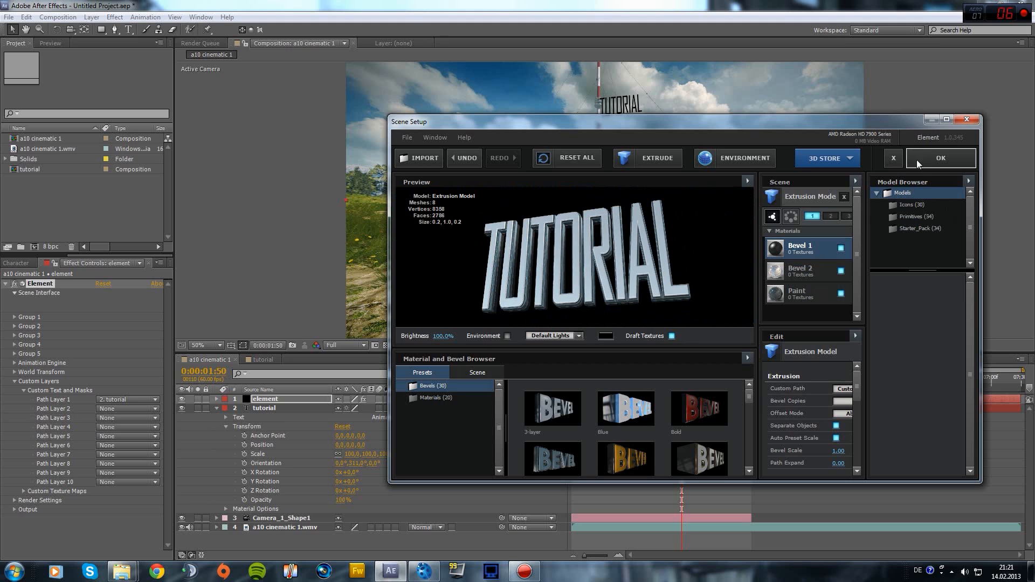
key("ctrl+z")
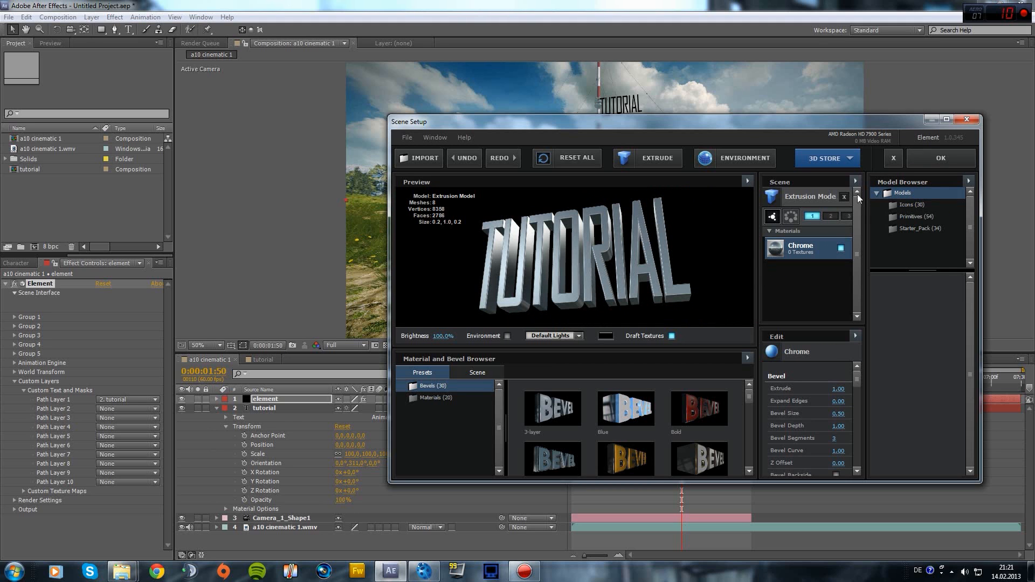
left_click(940, 158)
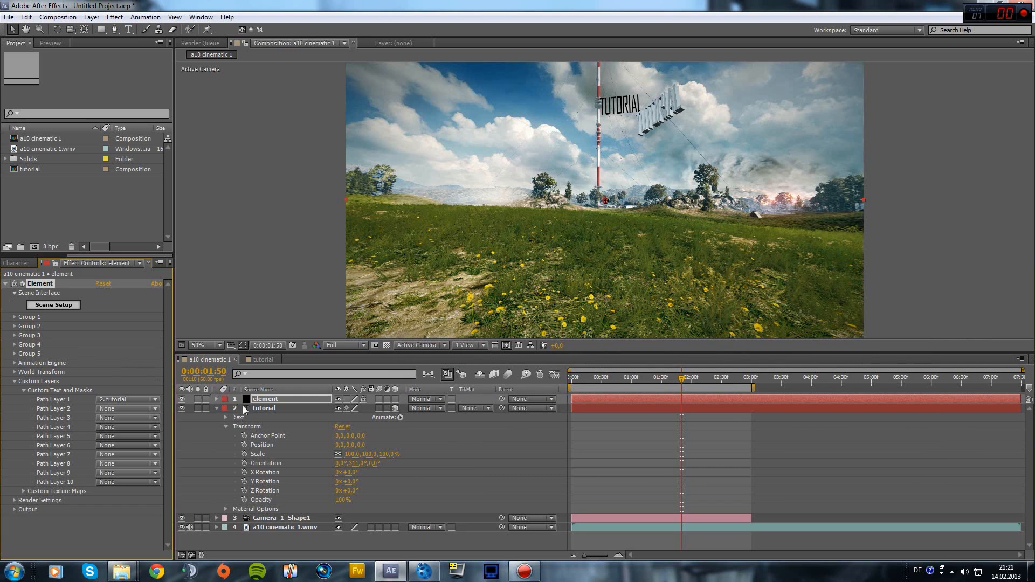
Set the Group 1 particle replicator position XY to 0,0
key("p")
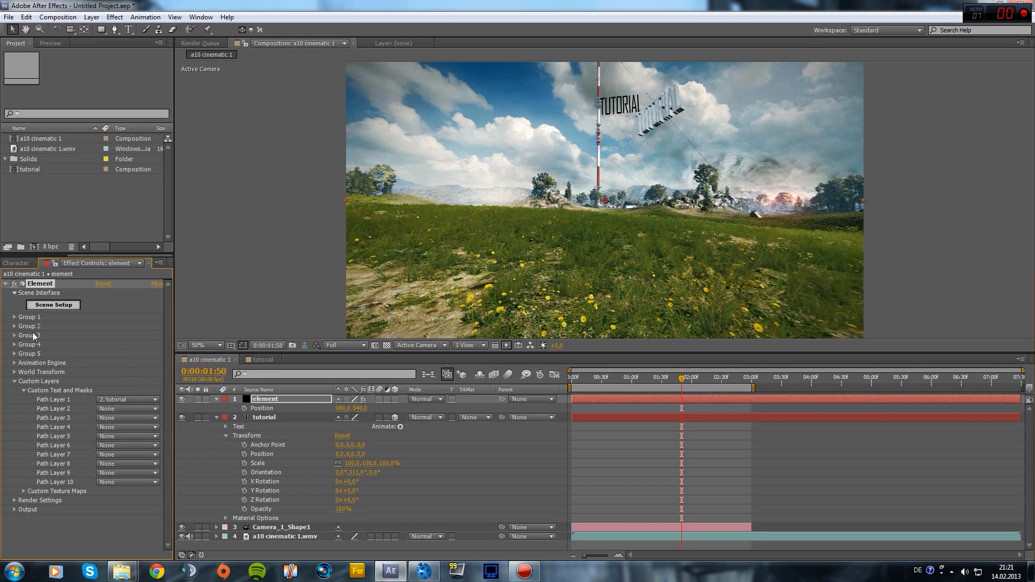
left_click(15, 318)
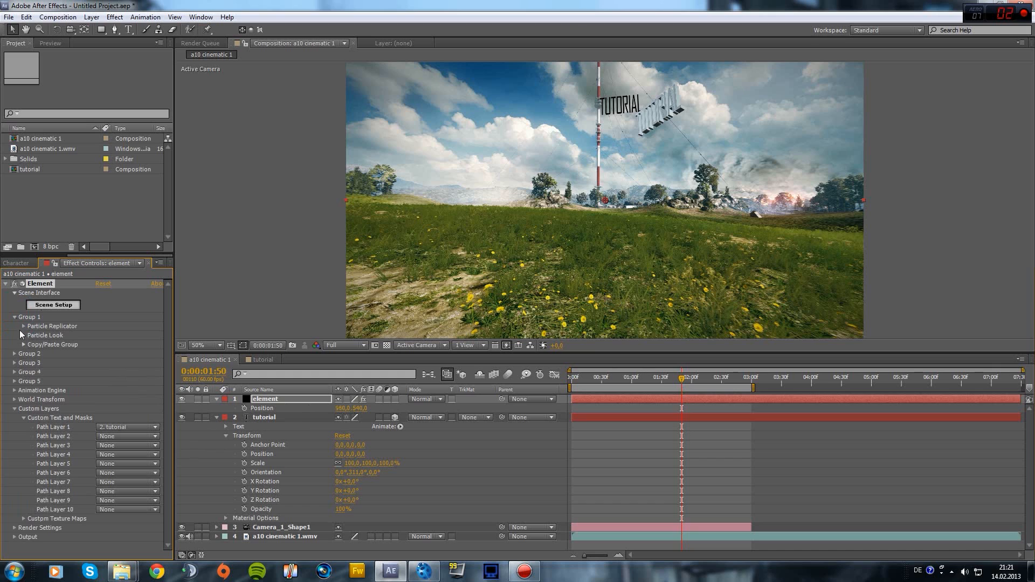
left_click(24, 326)
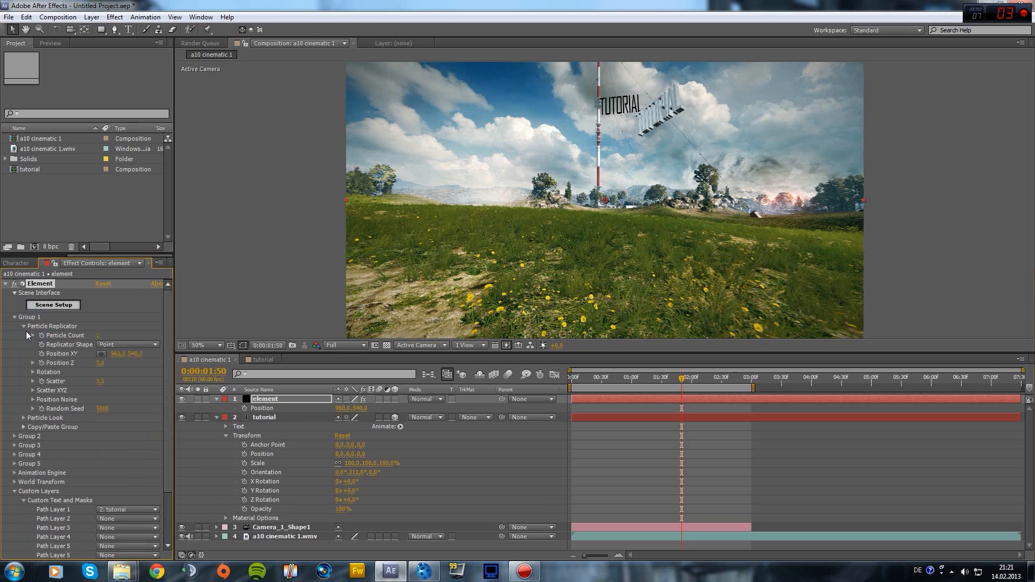
left_click(116, 355)
type("0")
key("Return")
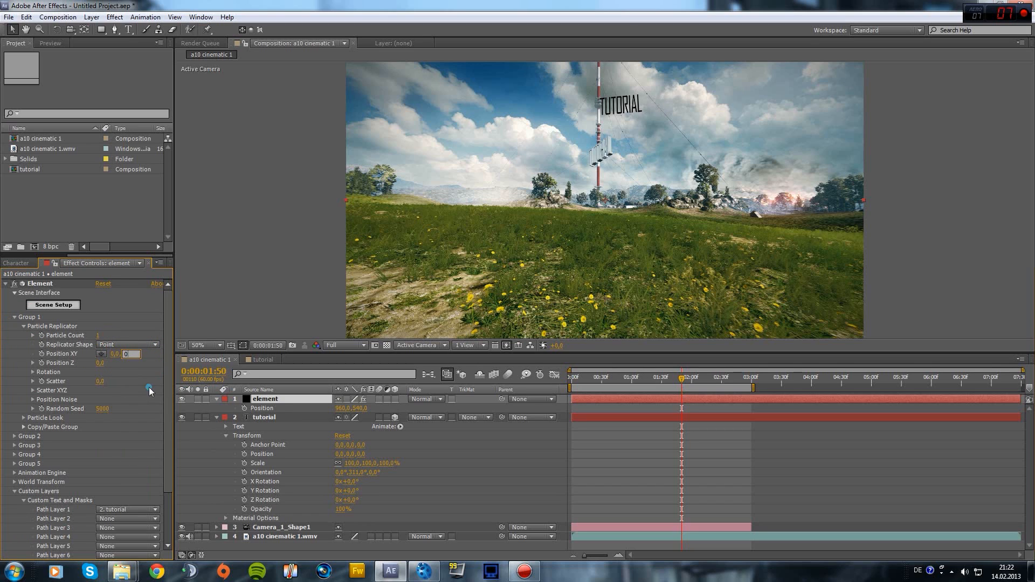
key("Return")
Rotate the TUTORIAL model about -55° on Y, hide the flat tutorial layer, and nudge it right
left_click(33, 372)
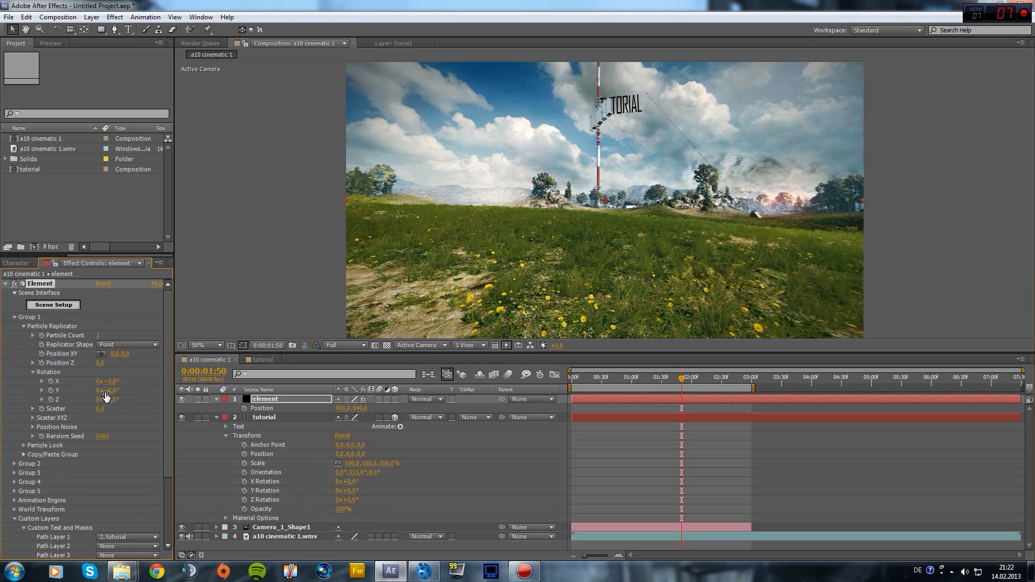
left_click_drag(116, 391, 85, 394)
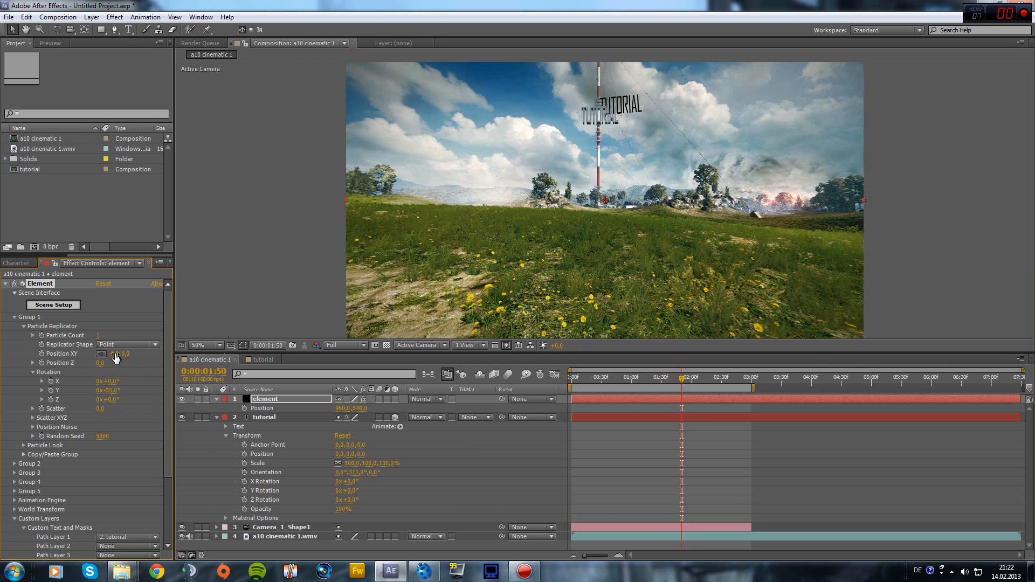
left_click(182, 418)
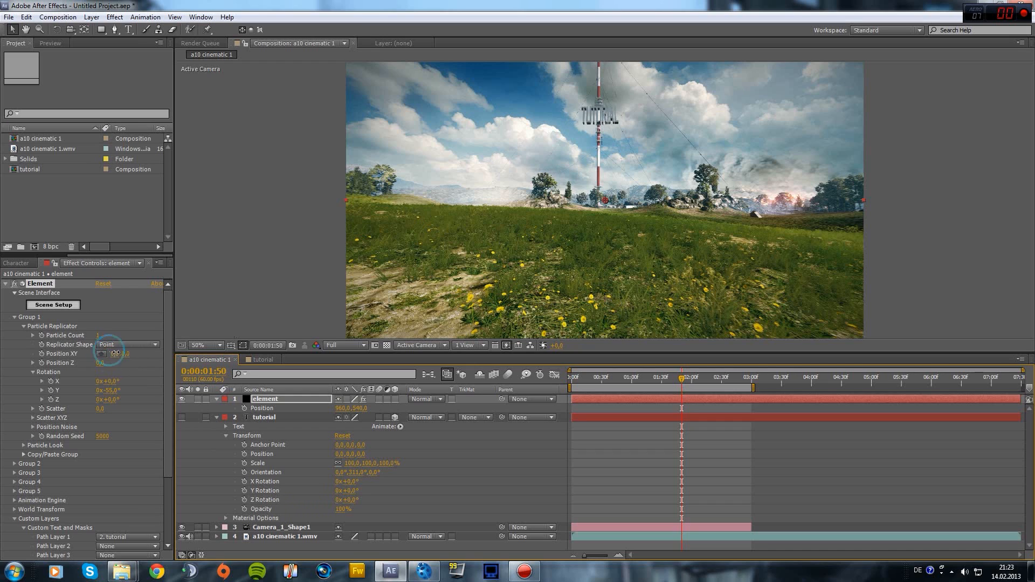
mouse_move(115, 354)
left_mouse_down()
mouse_move(143, 354)
mouse_move(110, 361)
mouse_move(155, 358)
mouse_move(102, 354)
left_mouse_up()
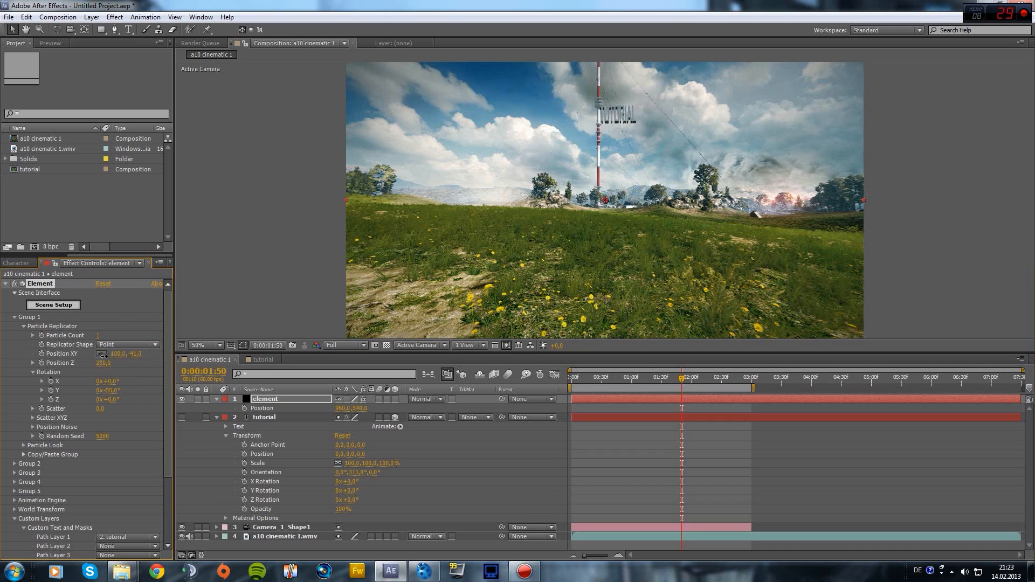
key("period")
key("period")
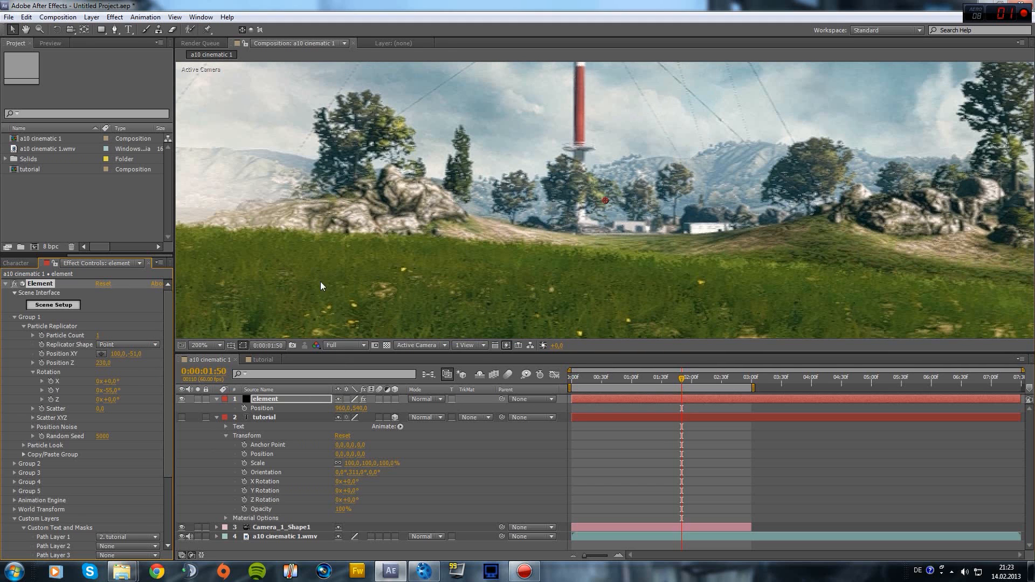
Set Element's Particle Look size to 20
scroll(87, 395, "down", 5)
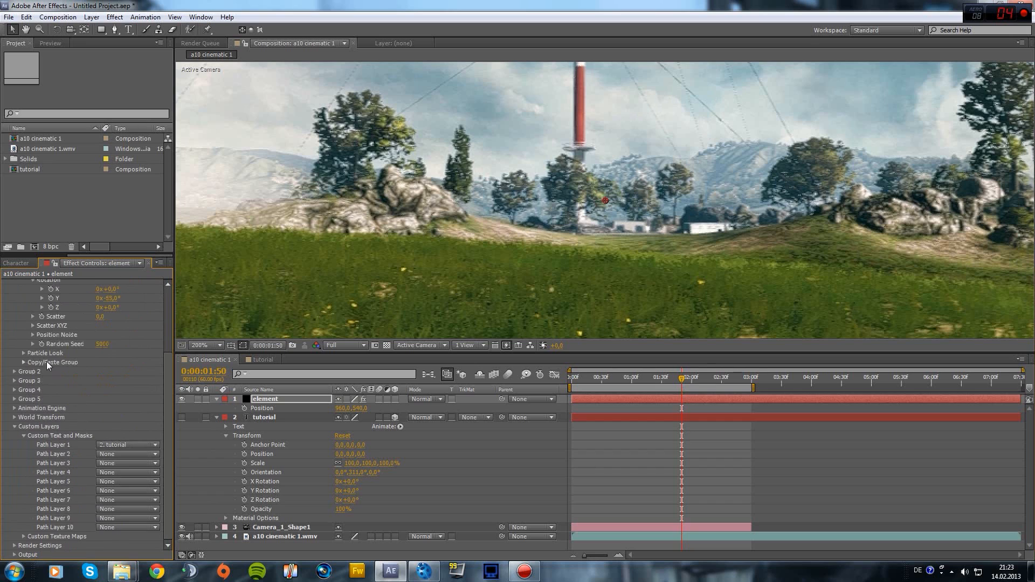
left_click(25, 354)
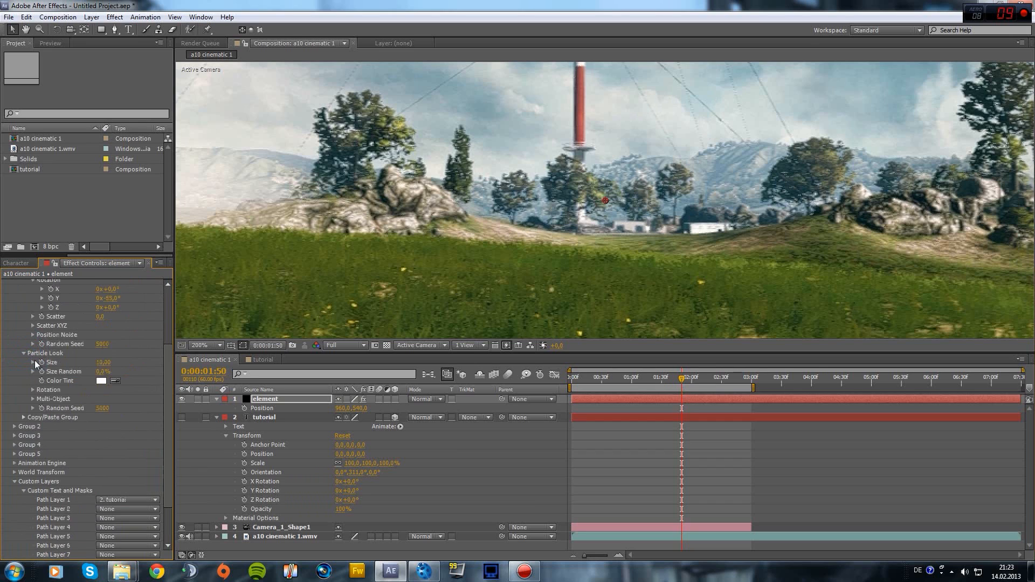
left_click(103, 363)
type("20")
key("Return")
Turn the text to -65° on Y, push it deeper, and check frame 0:00:01:07
scroll(411, 244, "down", 7)
scroll(405, 246, "up", 6)
scroll(395, 248, "down", 1)
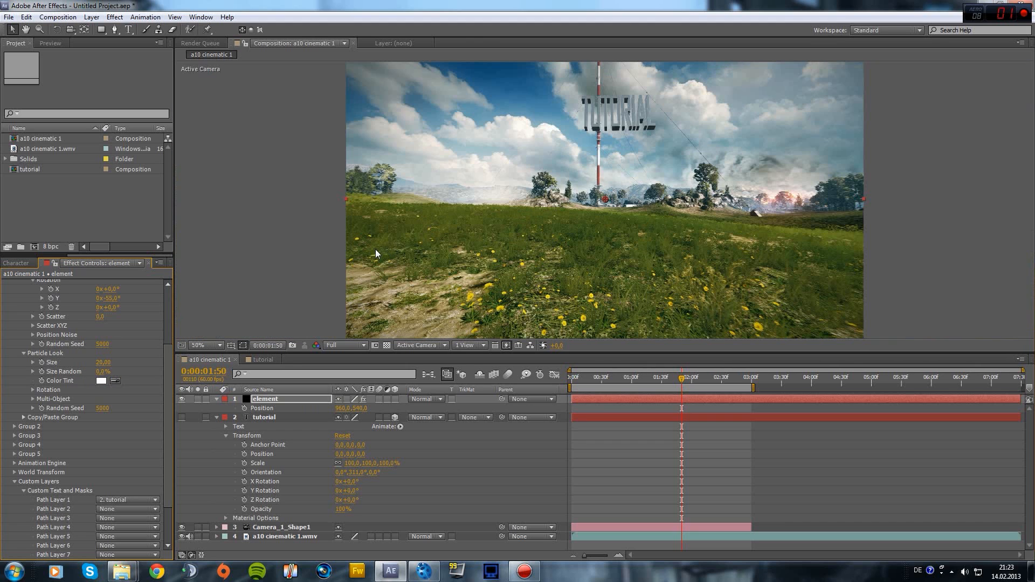
left_click_drag(109, 305, 360, 345)
scroll(113, 346, "up", 4)
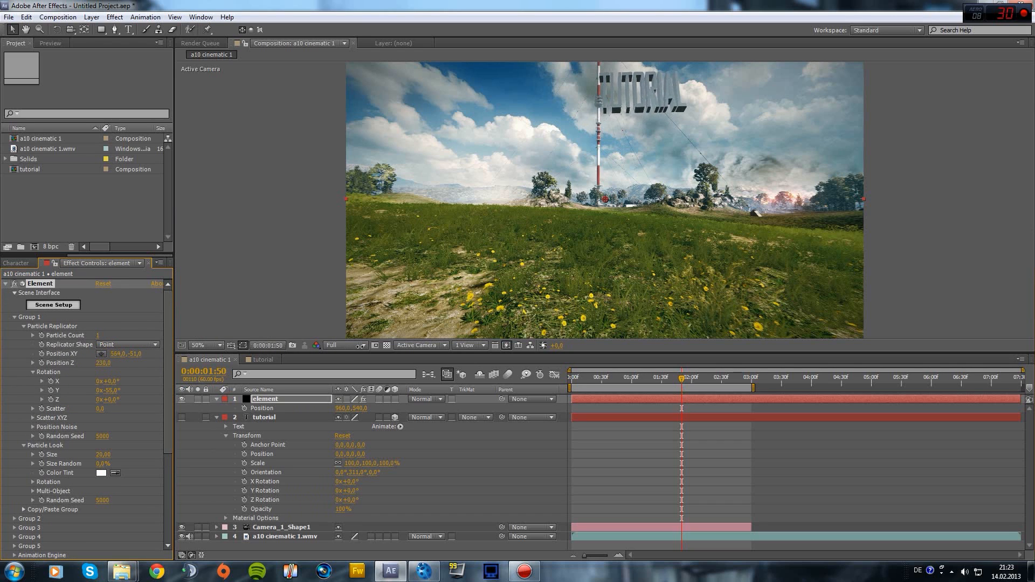
mouse_move(100, 367)
left_mouse_down()
mouse_move(140, 361)
mouse_move(86, 353)
left_mouse_up()
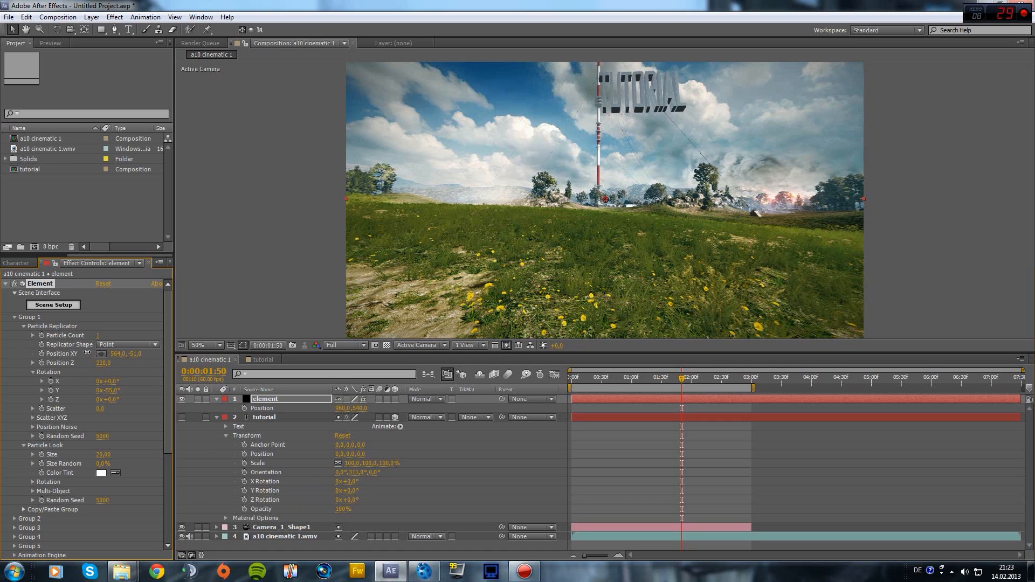
left_click(639, 380)
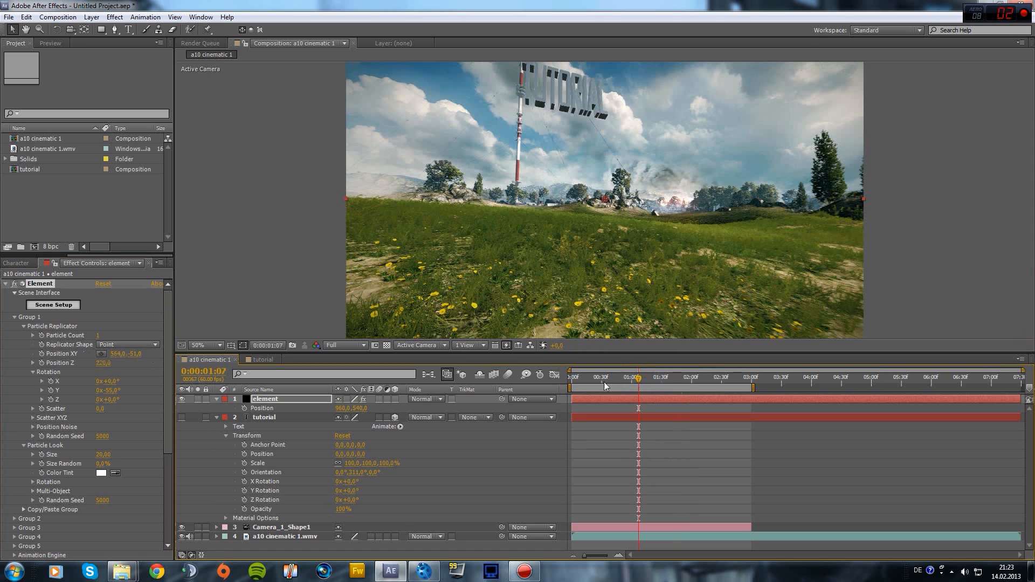
left_click(585, 378)
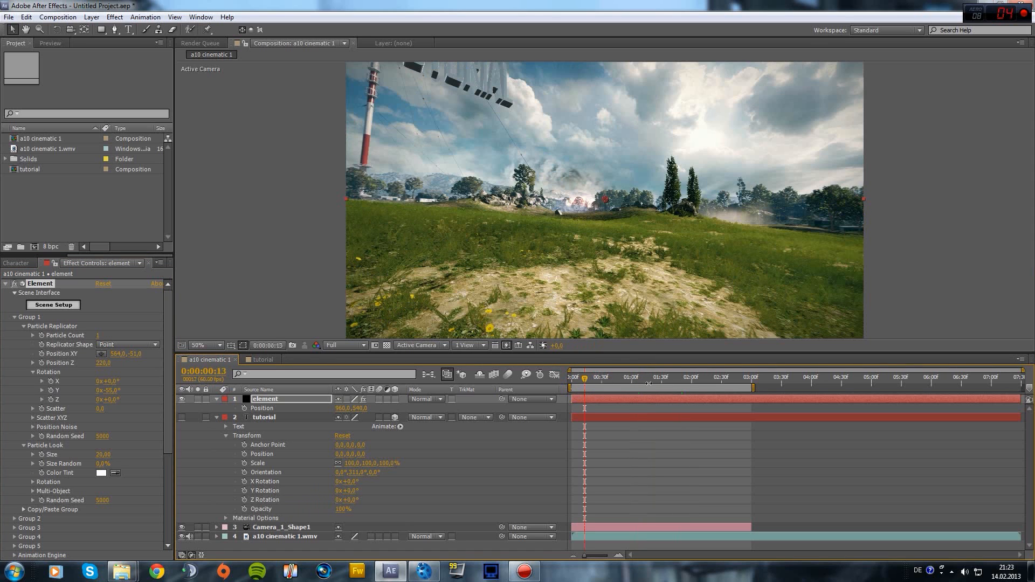
left_click(606, 378)
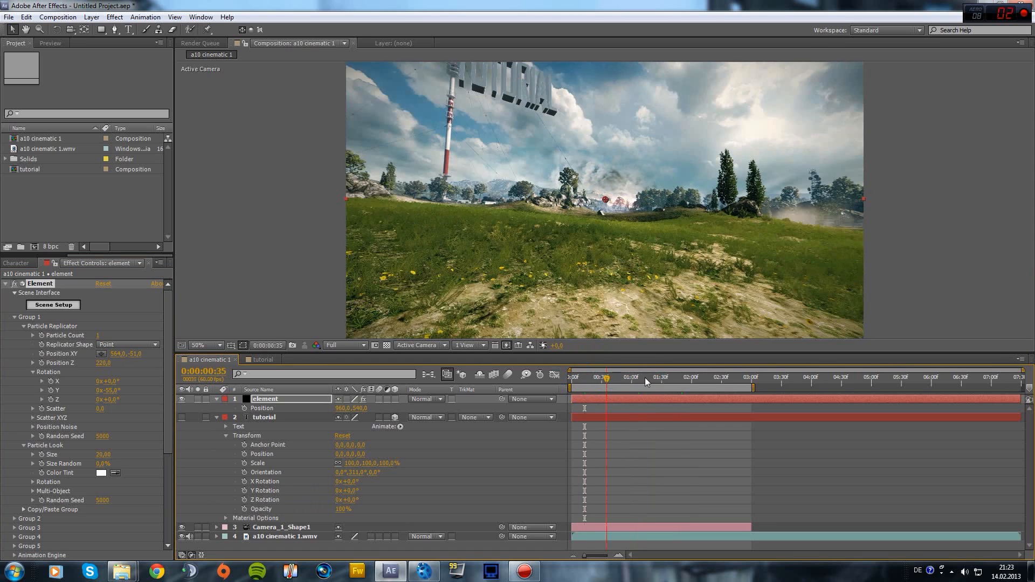
left_click(669, 378)
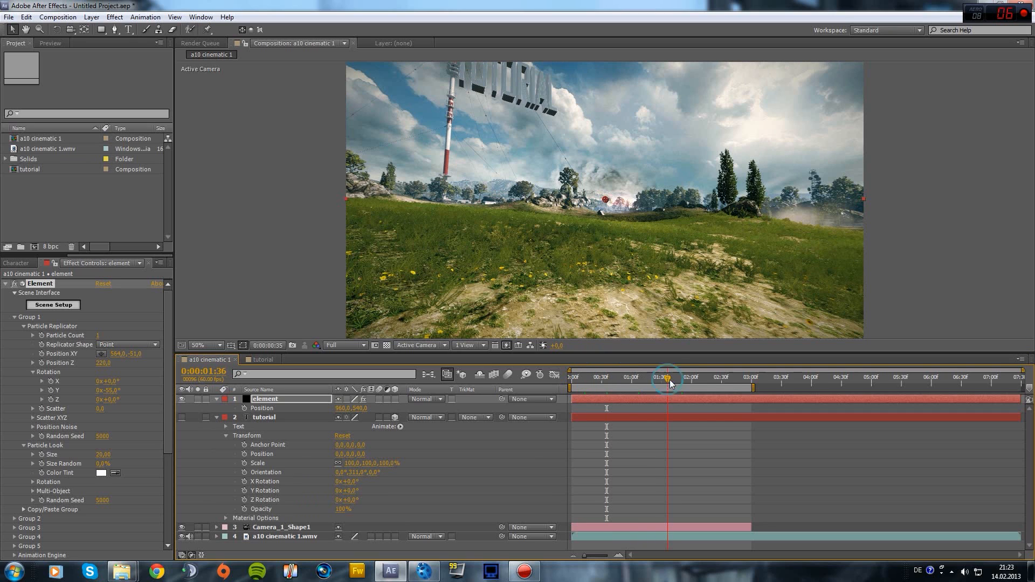
left_click(718, 380)
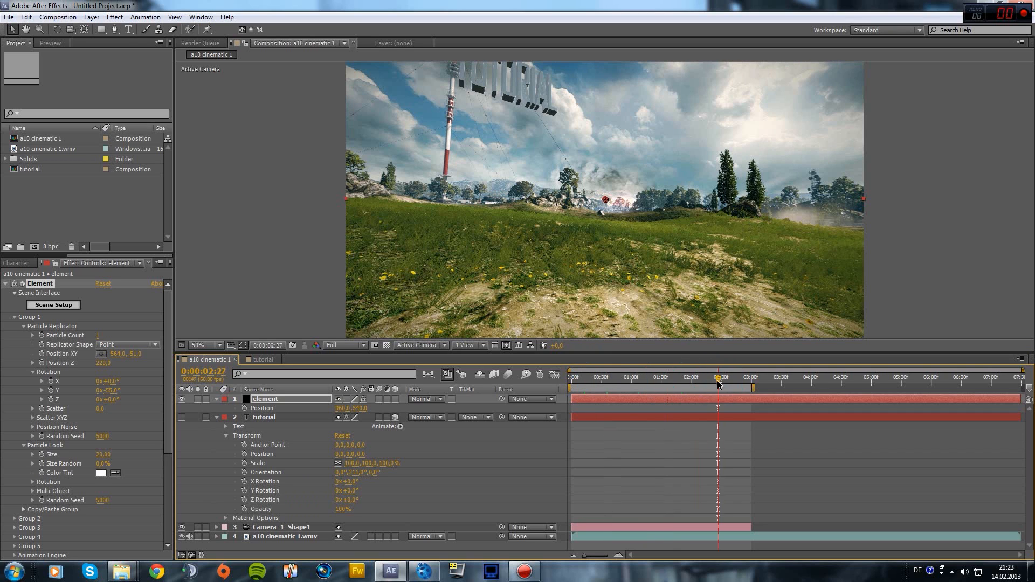
left_click(208, 346)
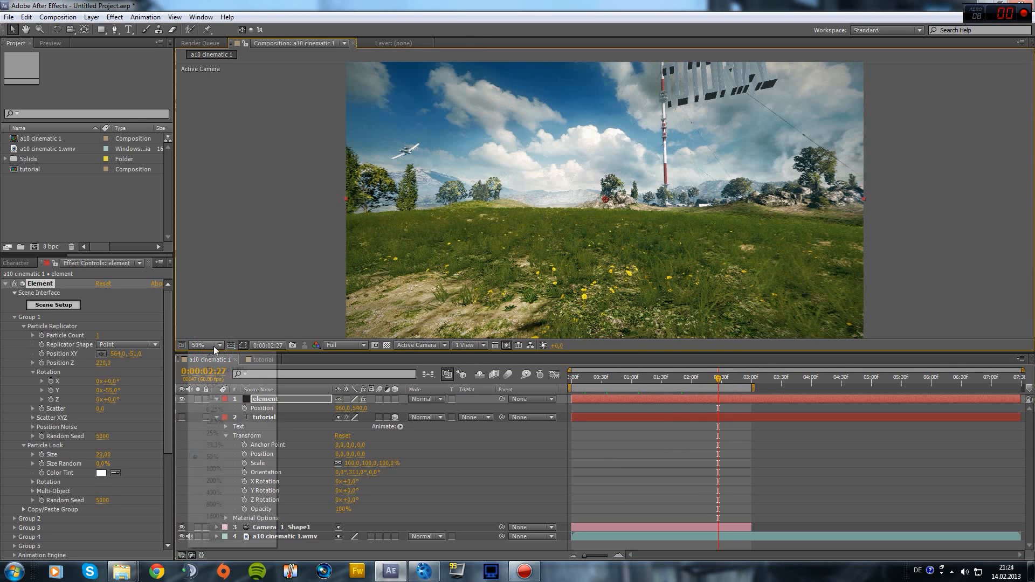
left_click(226, 358)
scroll(729, 203, "up", 4)
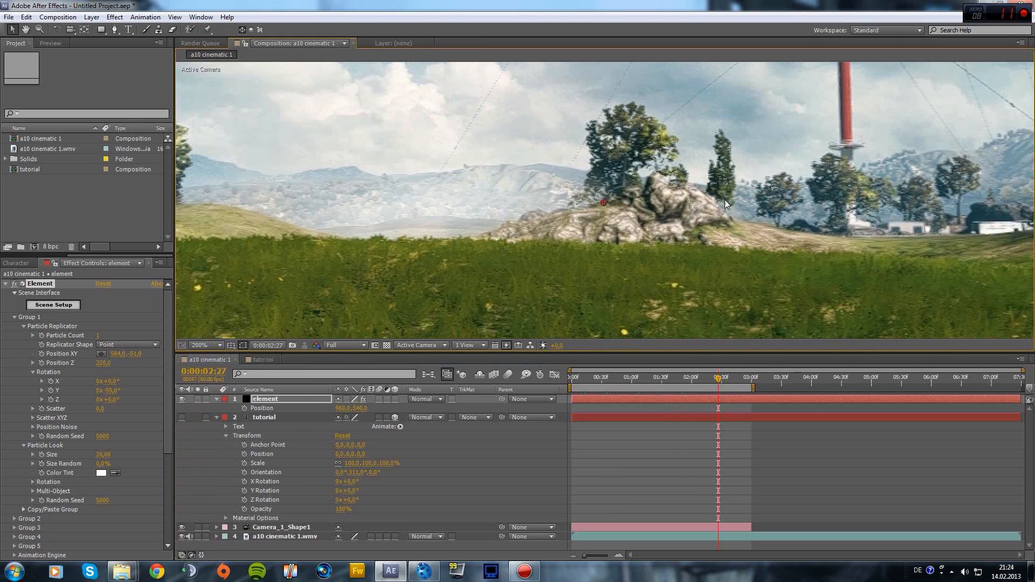
key("space")
left_click_drag(756, 102, 540, 477)
left_click_drag(673, 229, 552, 415)
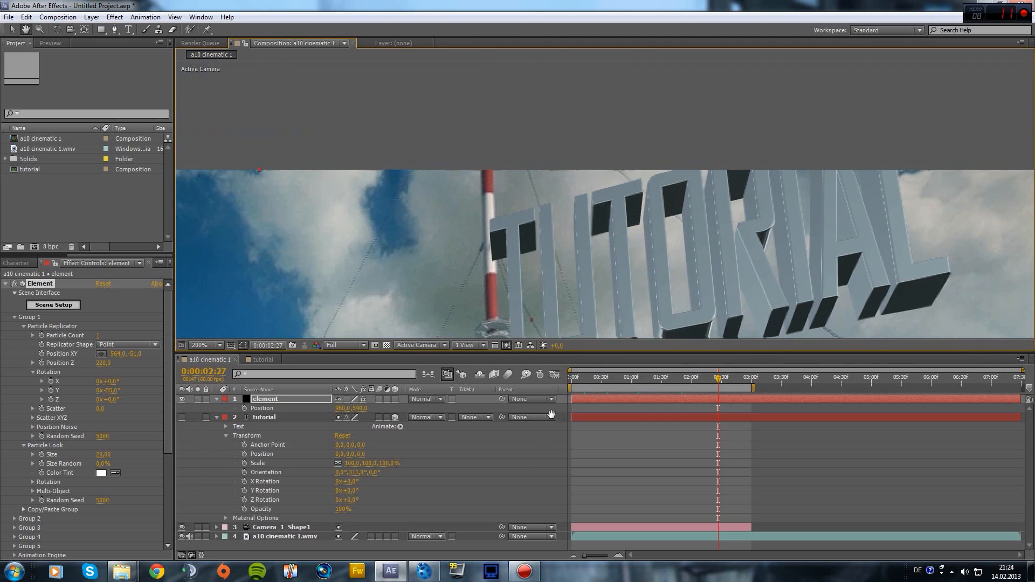
left_click_drag(676, 266, 641, 171)
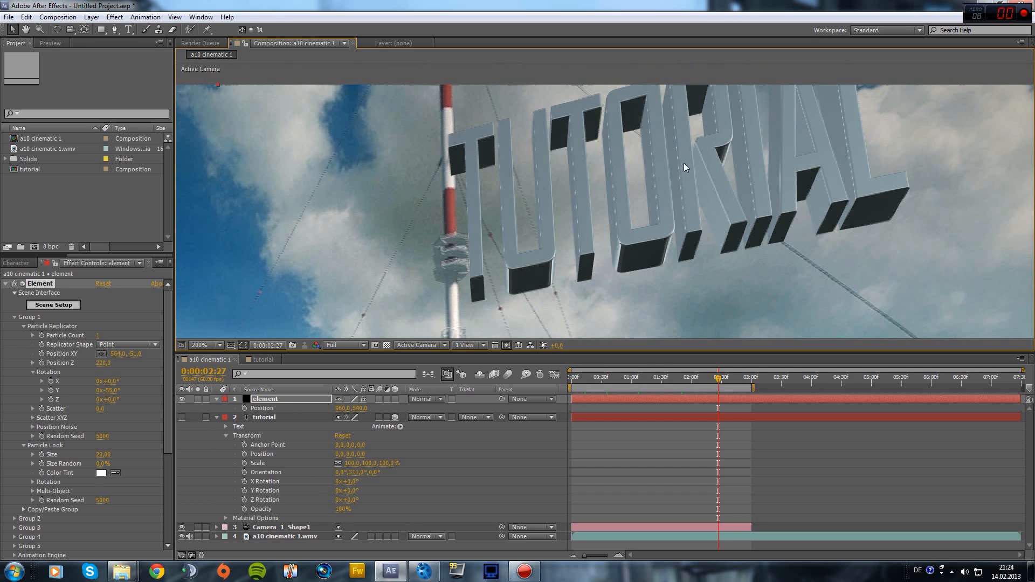
scroll(65, 525, "down", 6)
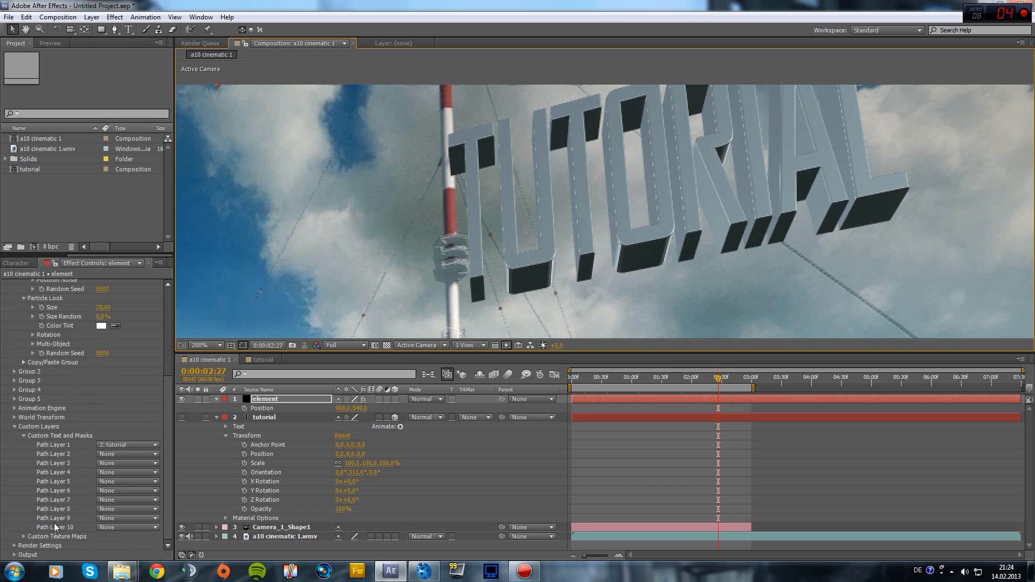
Set Element's Sampling & Aliasing to multisampling 32, supersampling 8 and FXAA smoothing 13
left_click(14, 546)
scroll(33, 542, "down", 3)
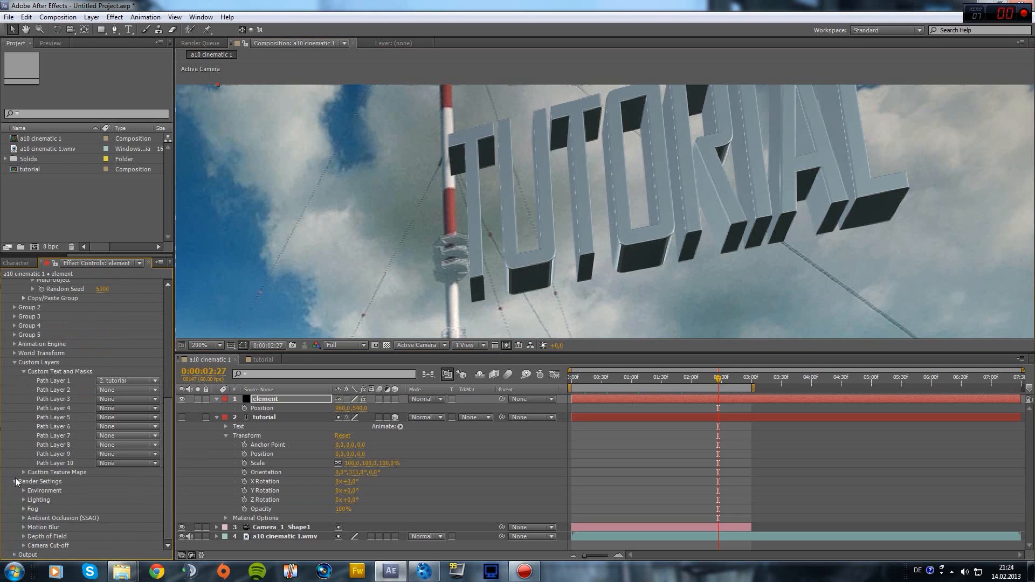
left_click(15, 480)
left_click(15, 556)
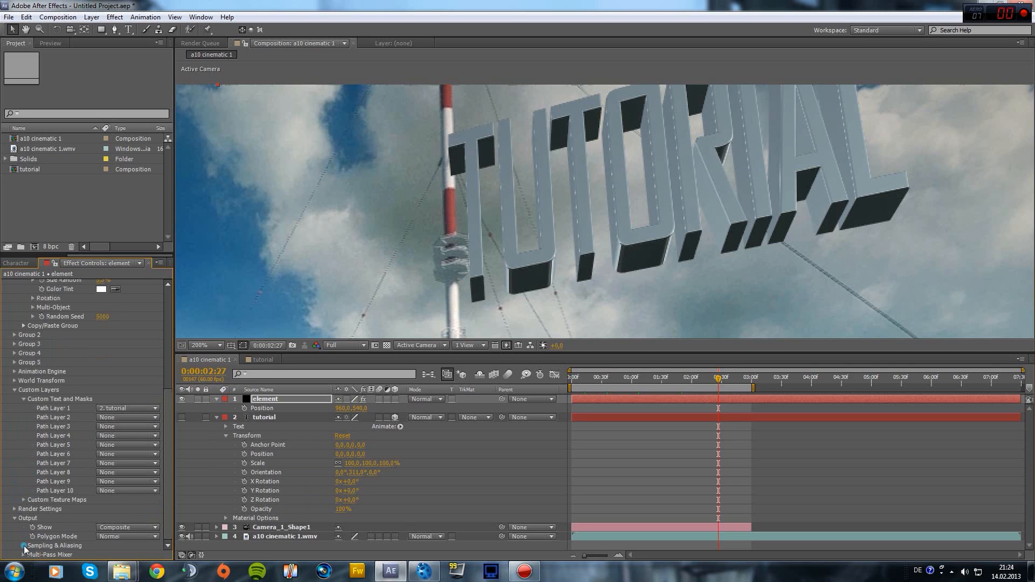
left_click(23, 546)
scroll(54, 555, "down", 2)
left_click(105, 520)
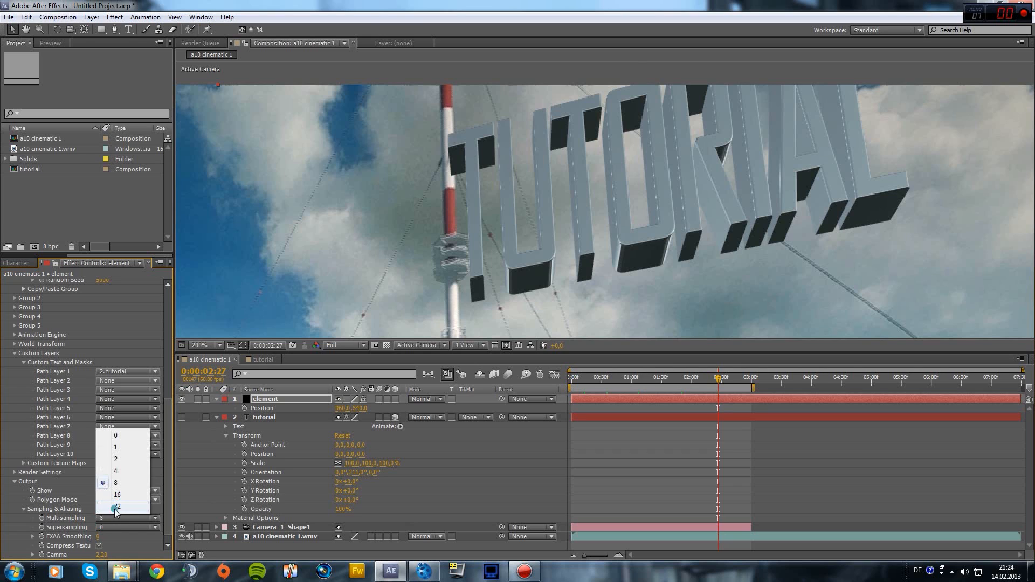
left_click(114, 507)
left_click(121, 527)
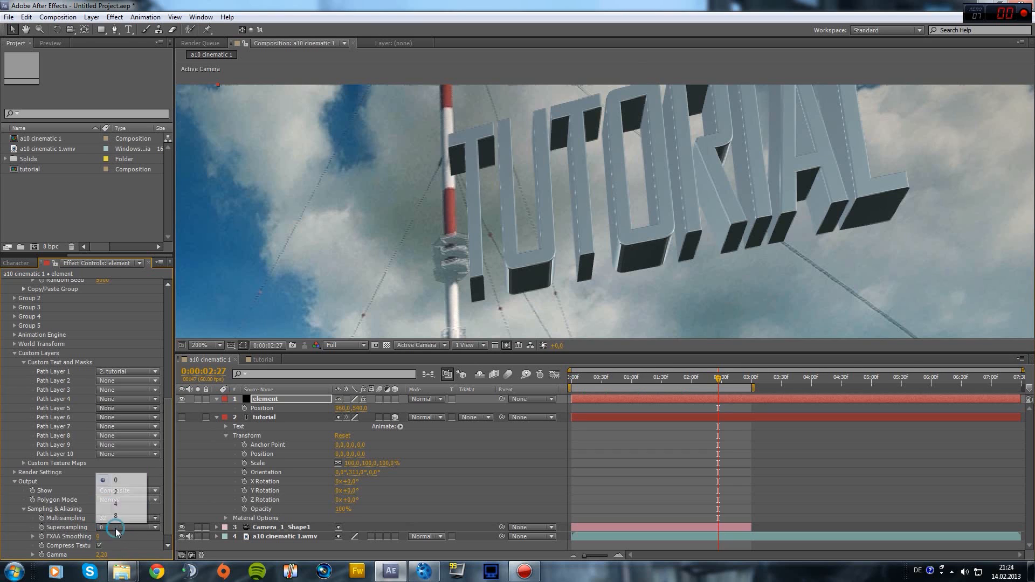
left_click(111, 520)
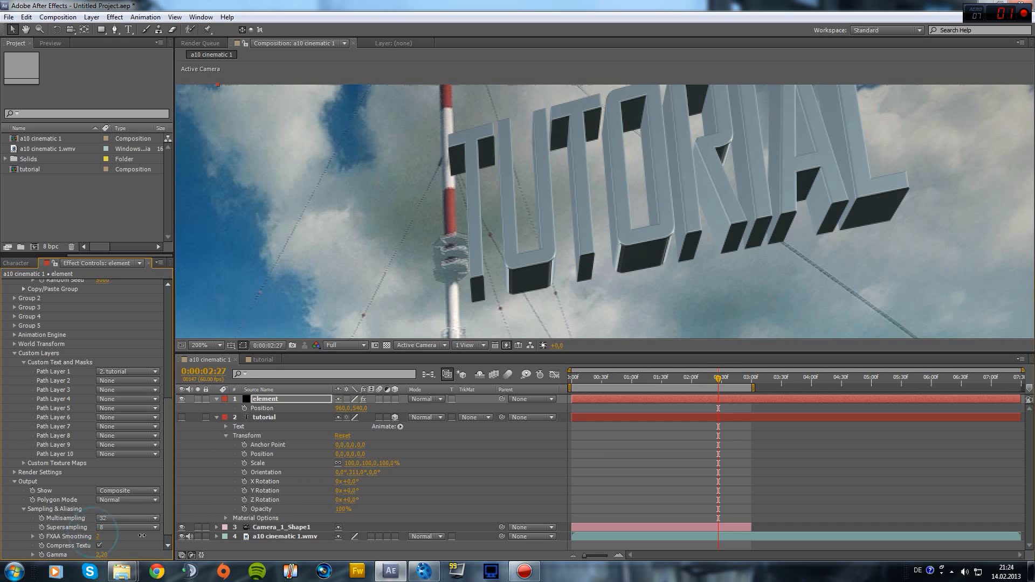
left_click_drag(97, 538, 105, 538)
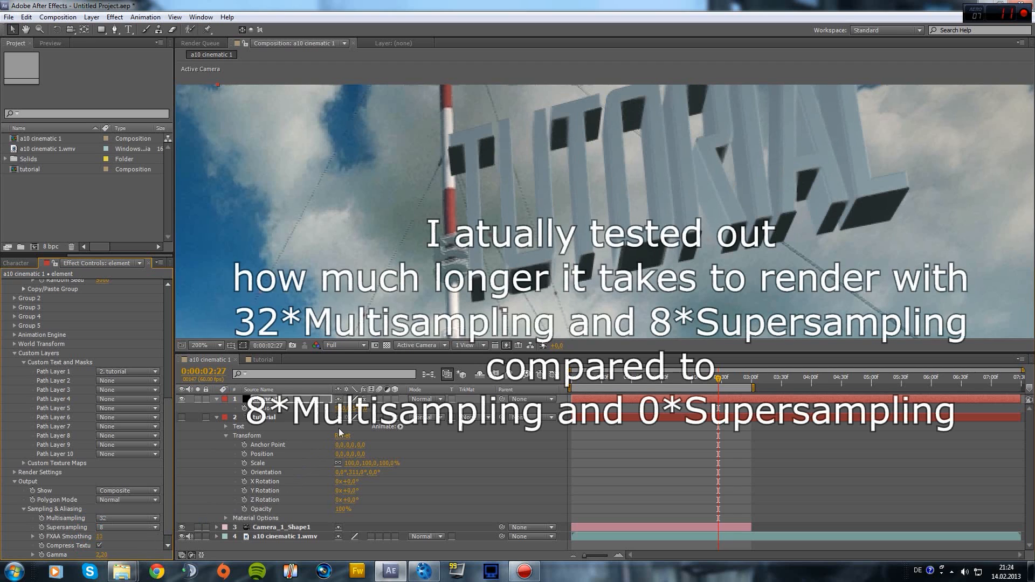
scroll(572, 256, "down", 1)
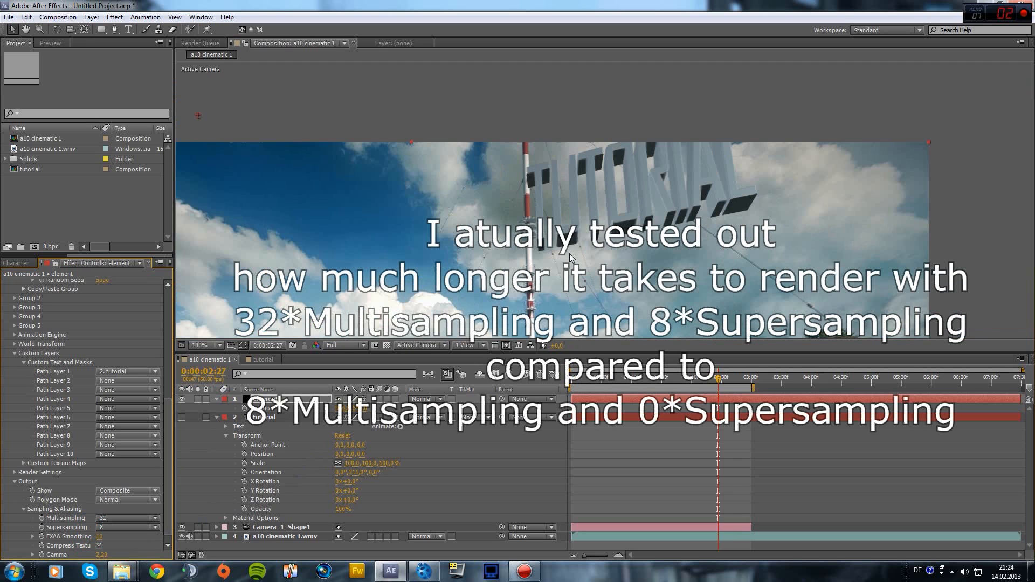
Check frames 0:00:02:41 and 0:00:01:15, set the viewer to Fit up to 100%, and select the footage layer
left_click(732, 378)
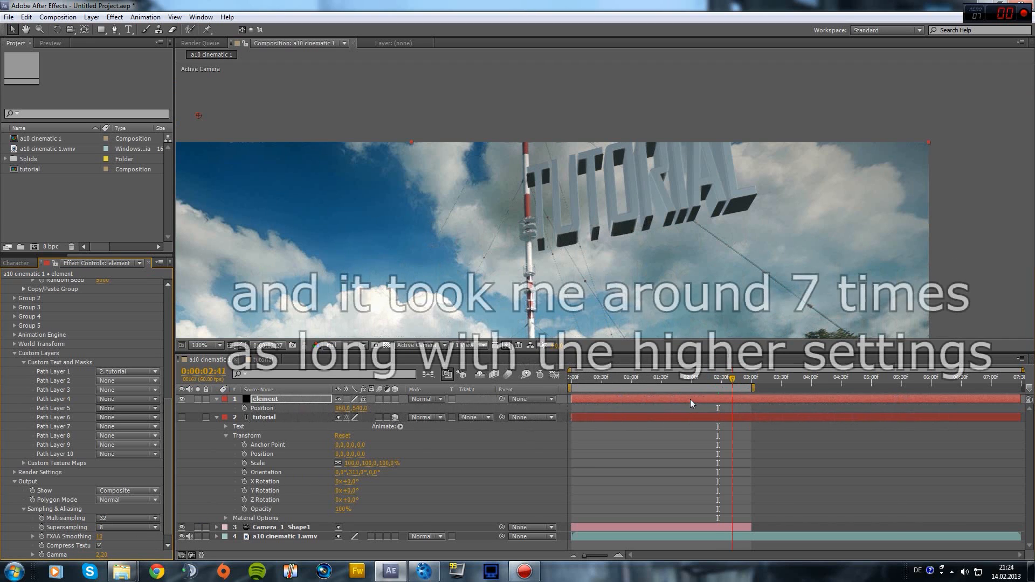
left_click(646, 382)
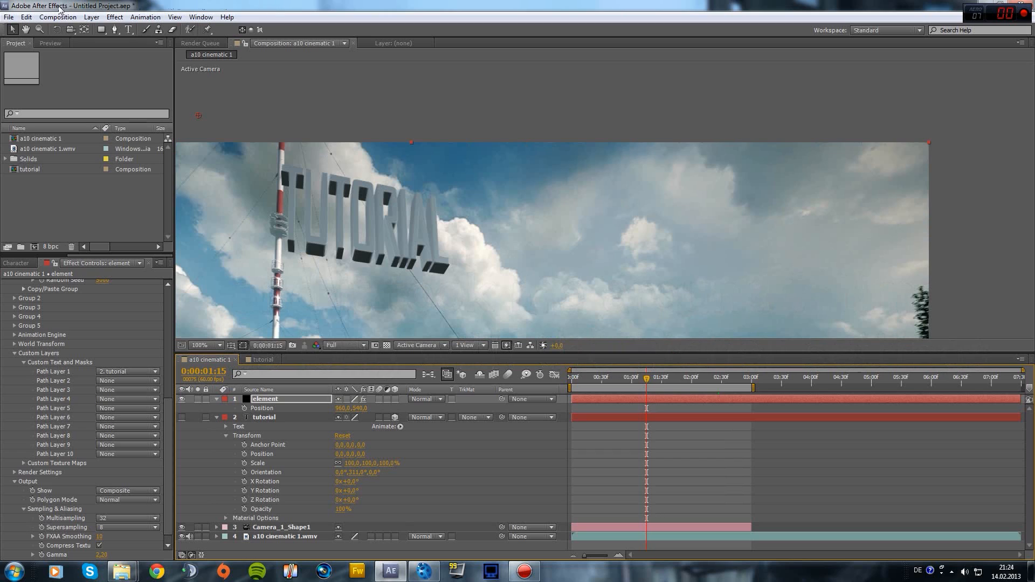
scroll(138, 457, "down", 1)
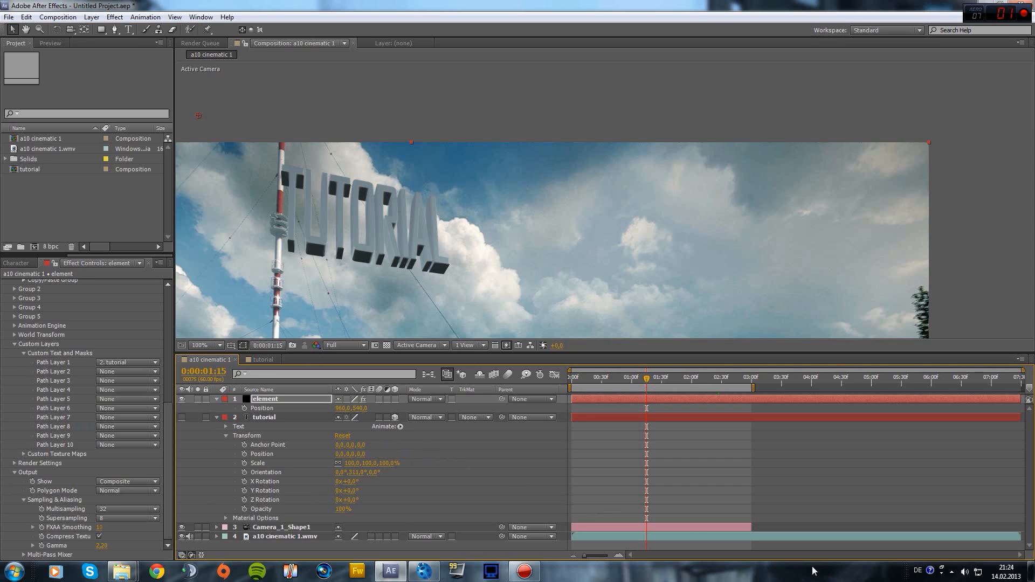
left_click(201, 345)
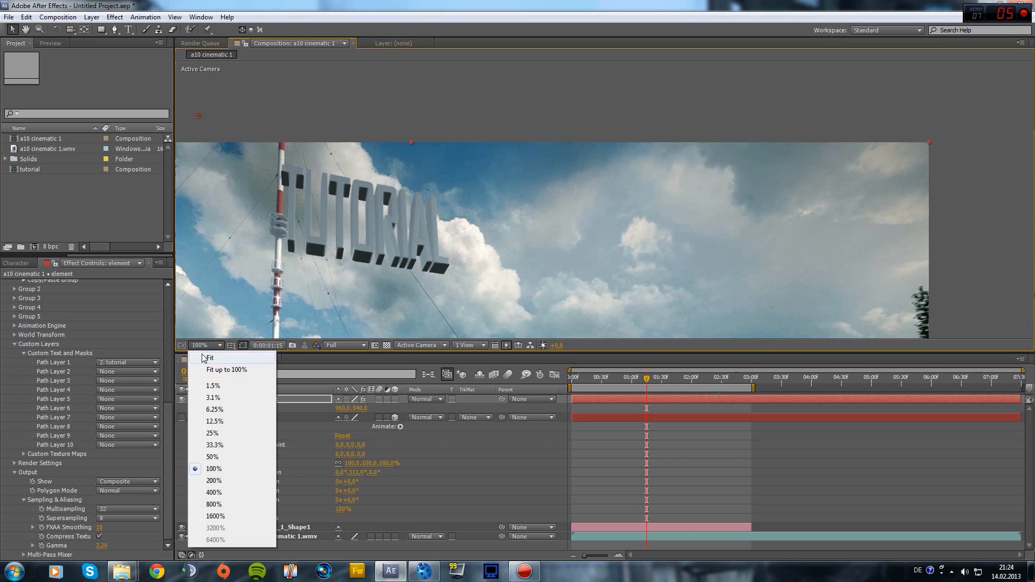
left_click(215, 372)
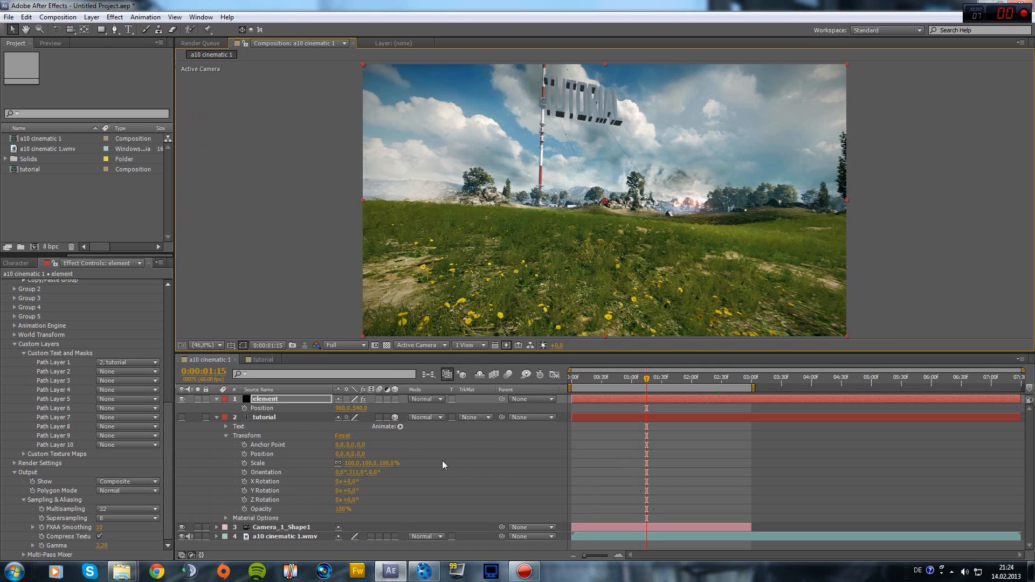
left_click(283, 538)
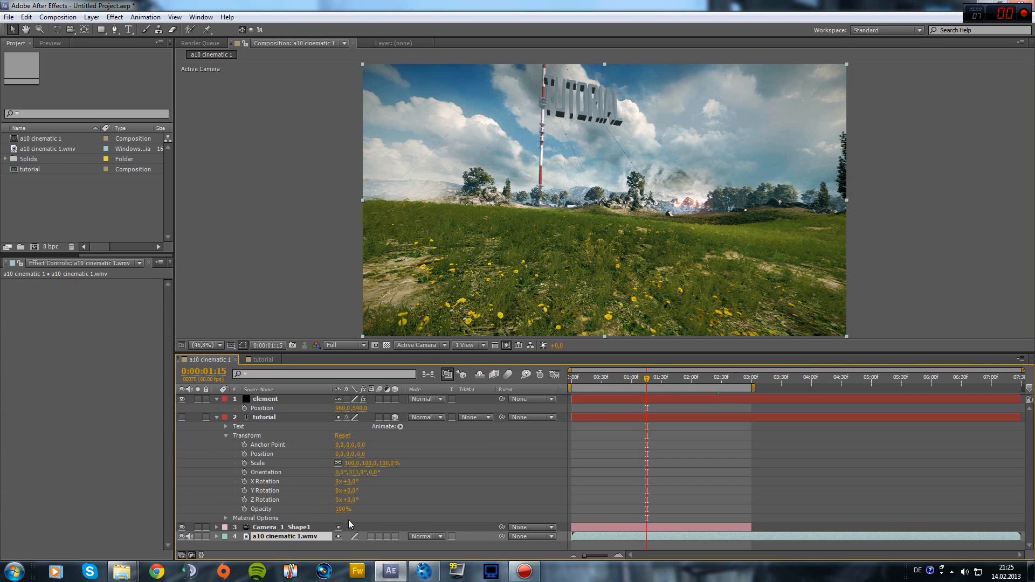
Duplicate the a10 cinematic footage layer and set the duplicate to play backwards
key("ctrl+d")
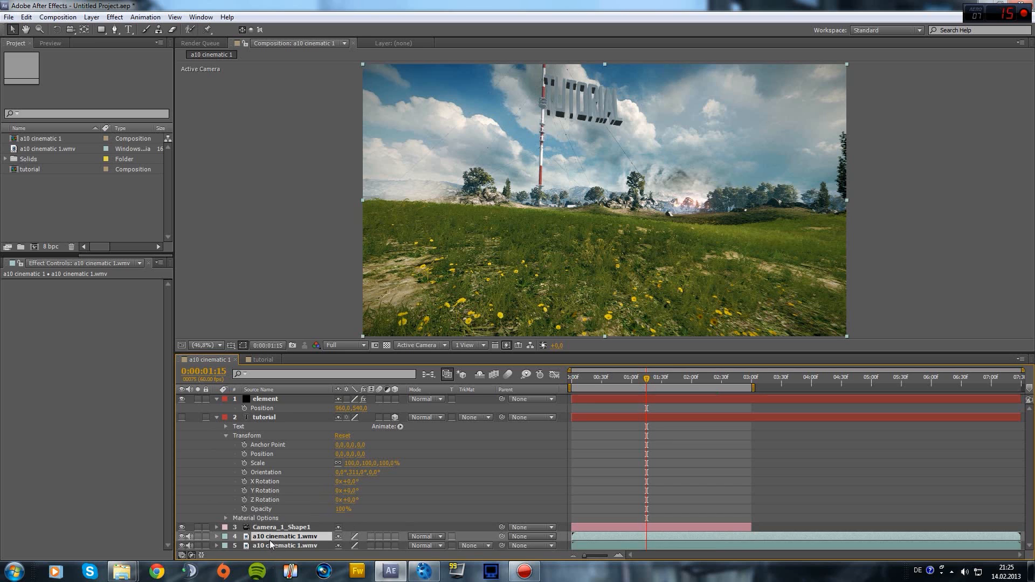
left_click(284, 546)
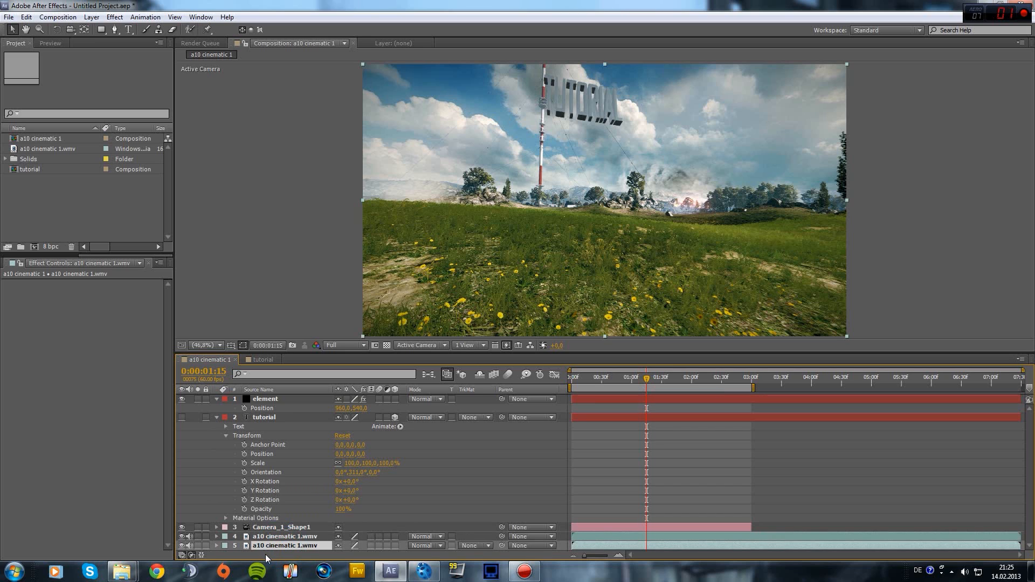
right_click(273, 546)
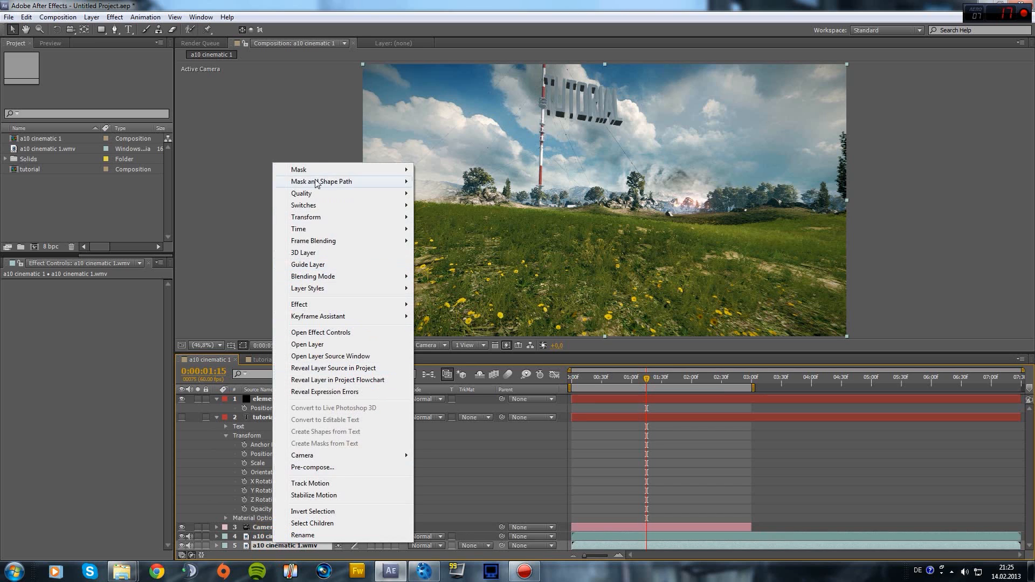
mouse_move(308, 231)
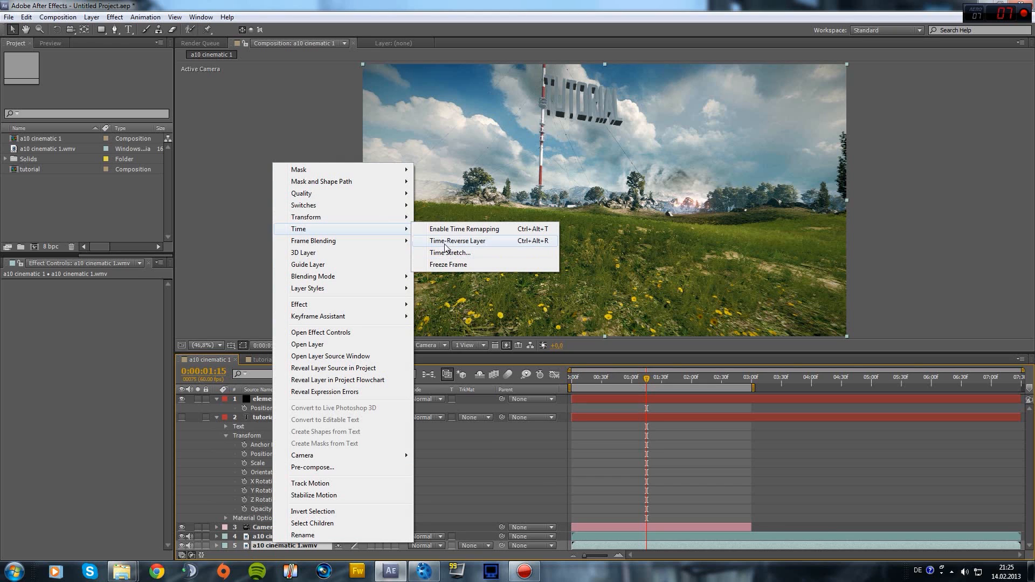
left_click(450, 264)
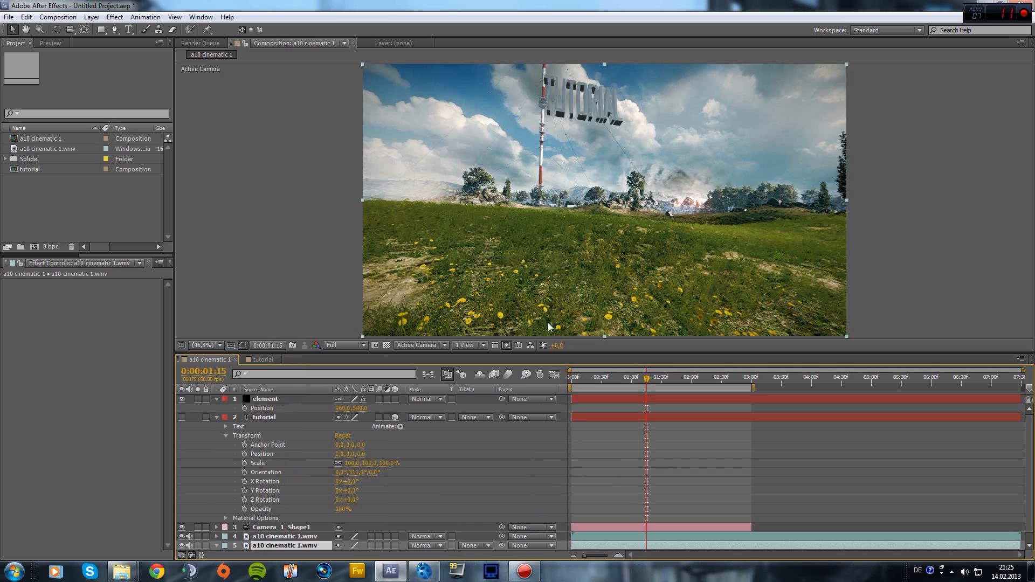
Check the duplicate with Solo, then hide layer 5 at frame 0:00:00:42 so TUTORIAL shows
left_click(198, 546)
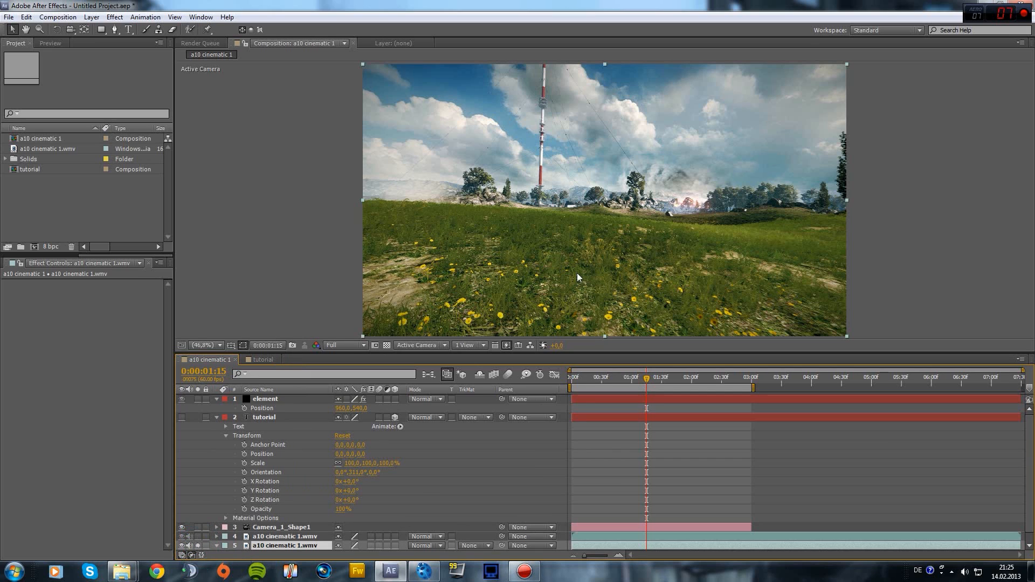
left_click(198, 545)
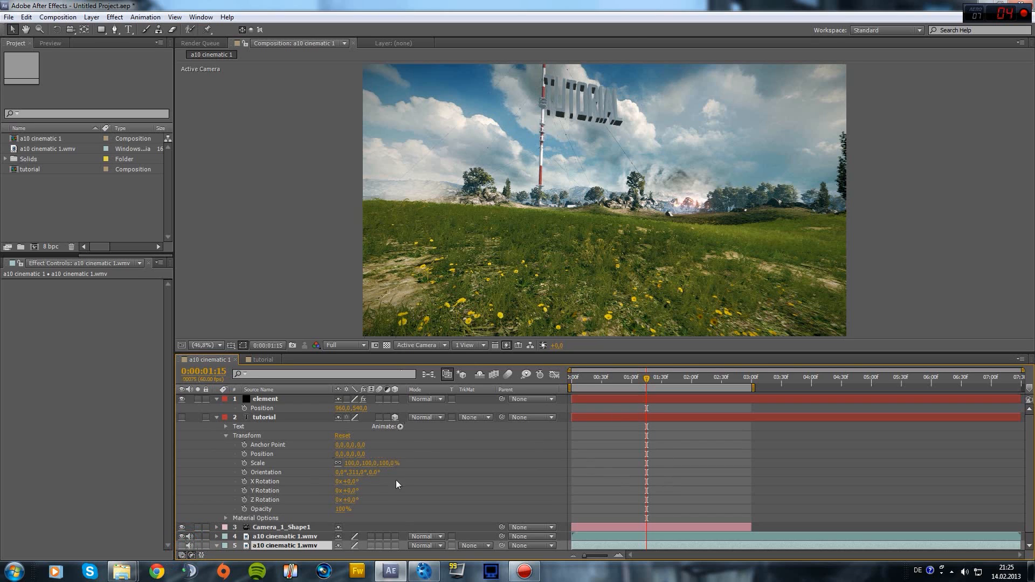
left_click(613, 377)
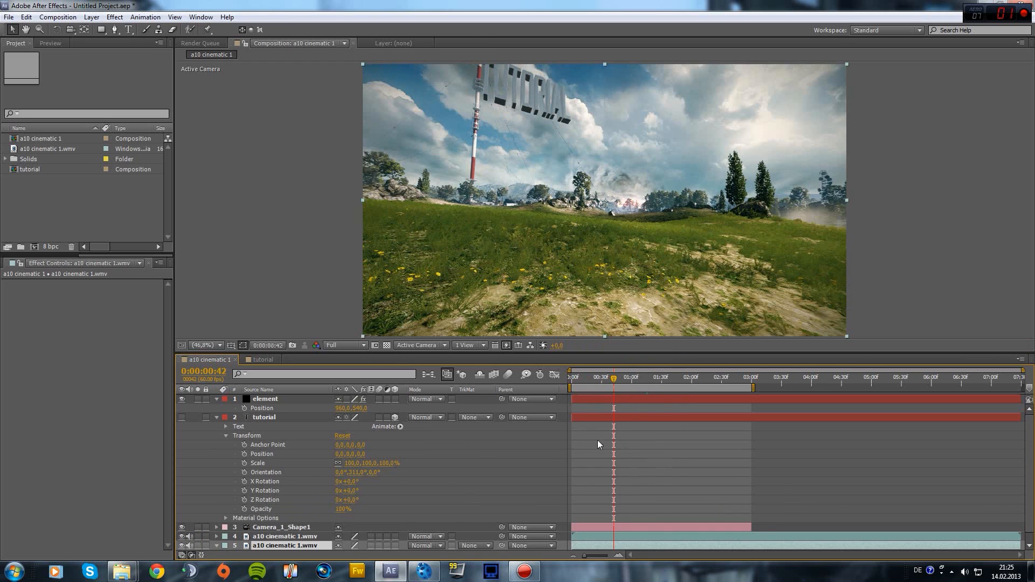
left_click(182, 545)
left_click(198, 545)
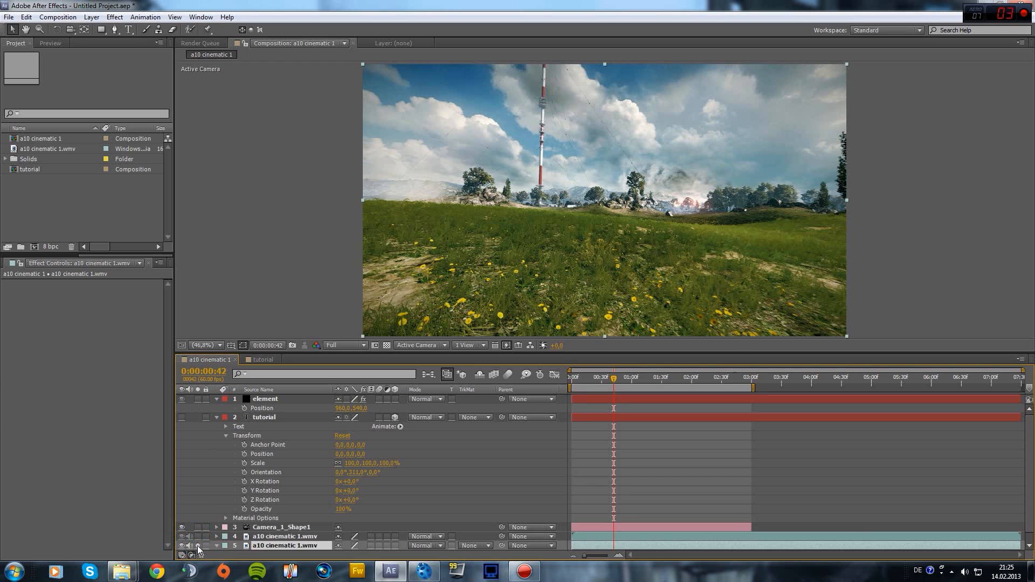
left_click(197, 546)
left_click(303, 537)
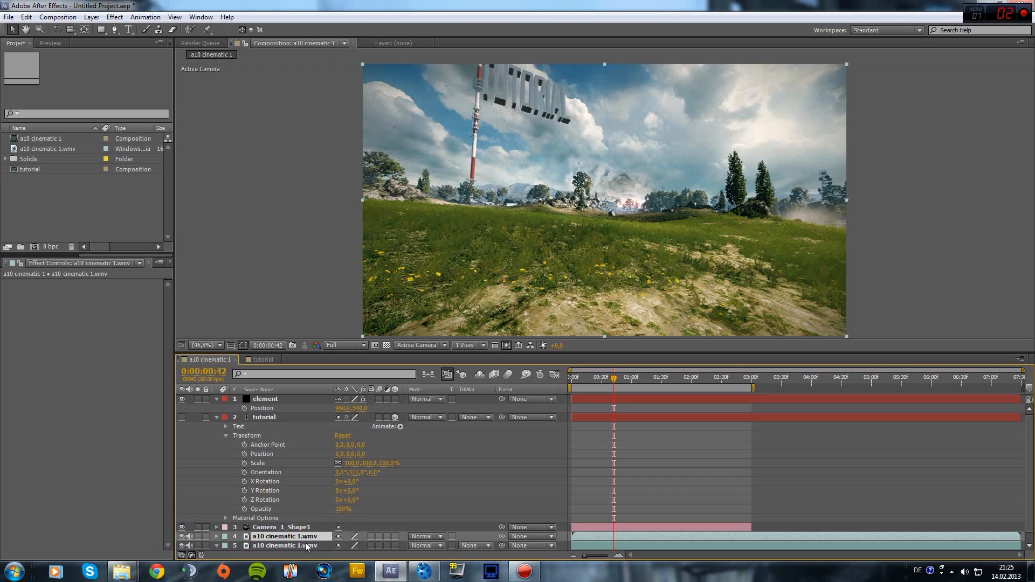
Turn off layer 5's video and audio, and select the element layer
scroll(258, 416, "down", 1)
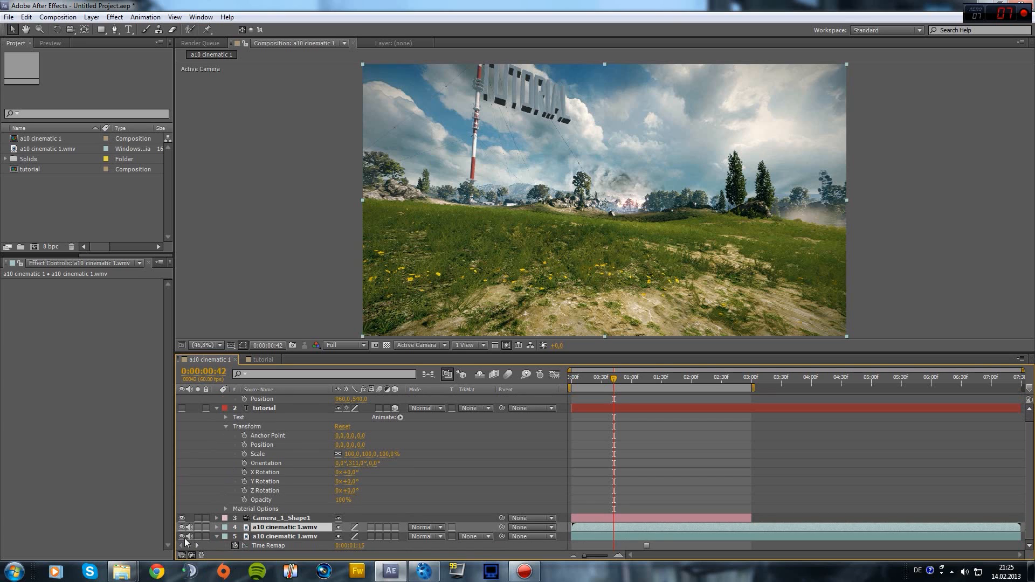
left_click_drag(182, 538, 188, 537)
scroll(239, 452, "up", 1)
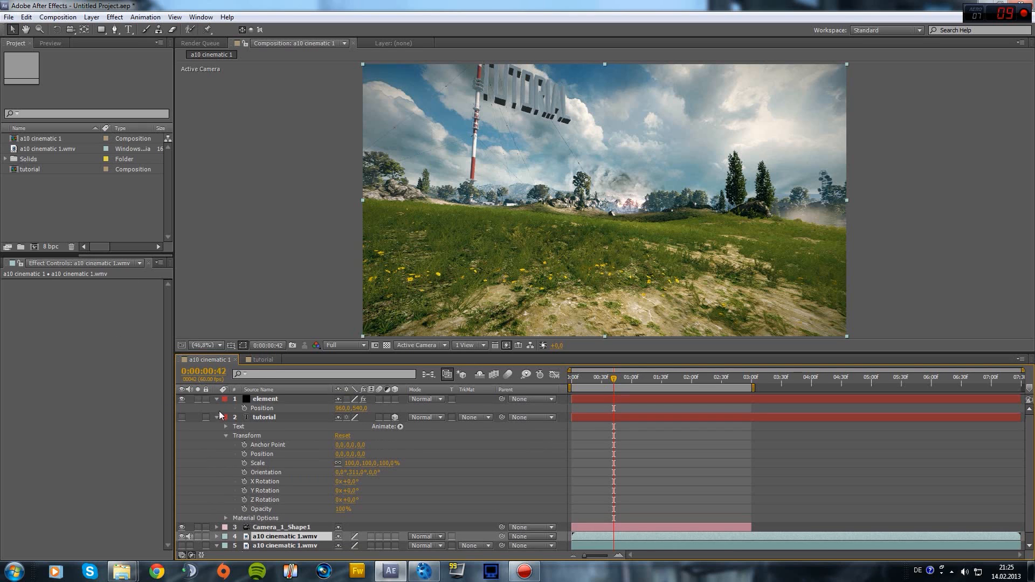
left_click(257, 405)
Look through the Custom Texture Maps Layer 1 options in Effect Controls, leaving them unchanged
left_click_drag(167, 354, 160, 427)
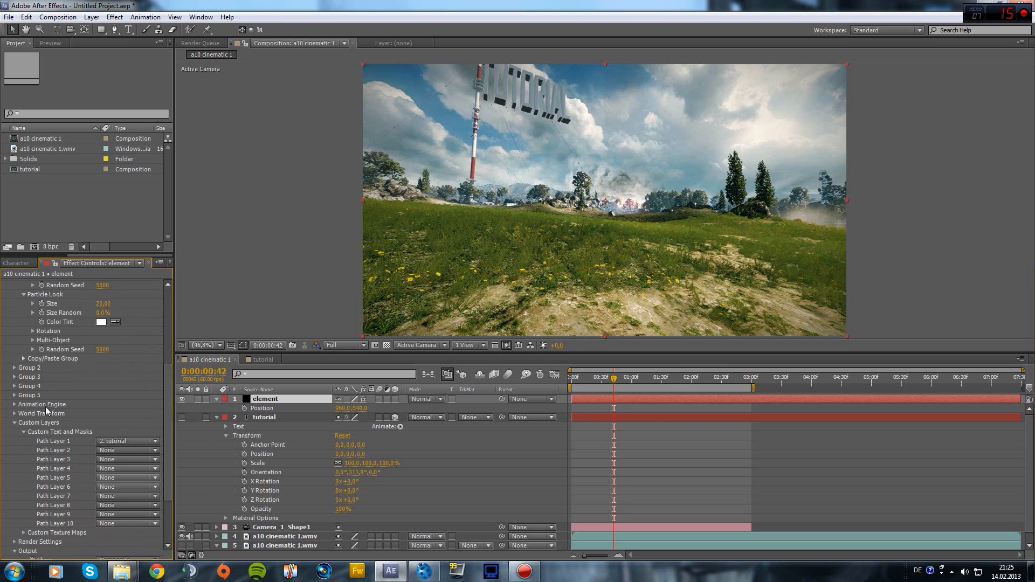
scroll(56, 415, "up", 3)
scroll(56, 416, "up", 2)
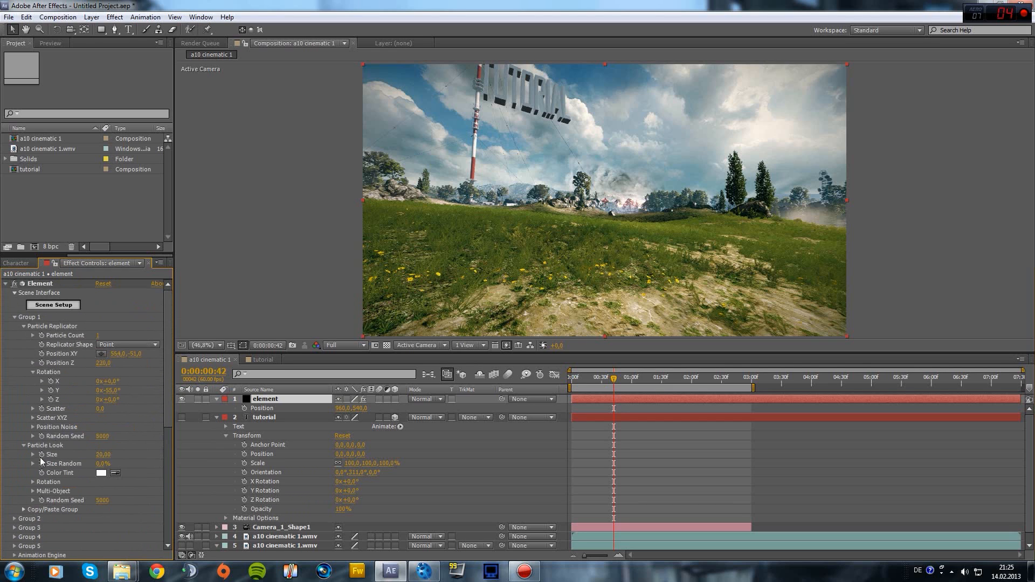
scroll(63, 533, "down", 8)
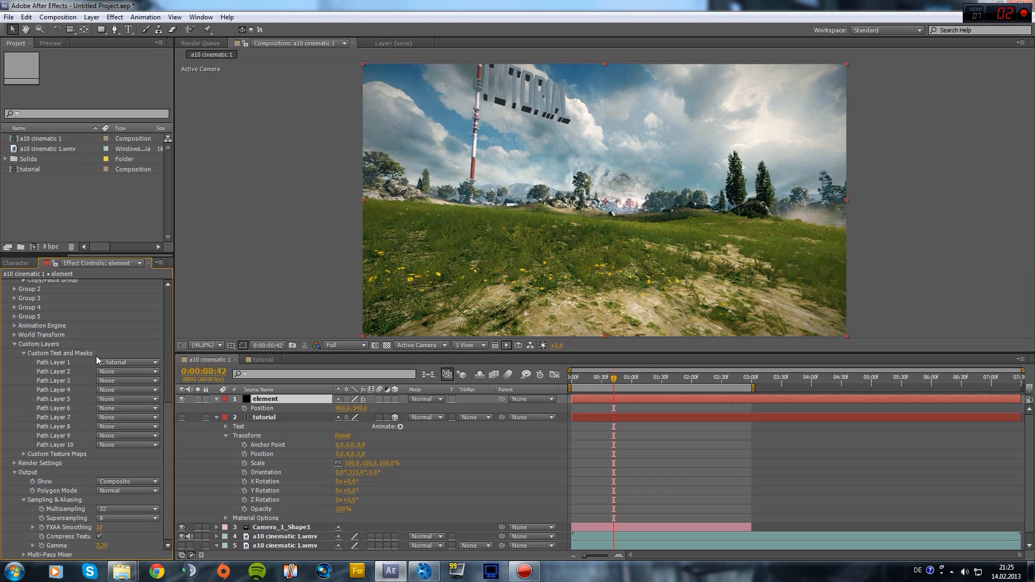
left_click(23, 454)
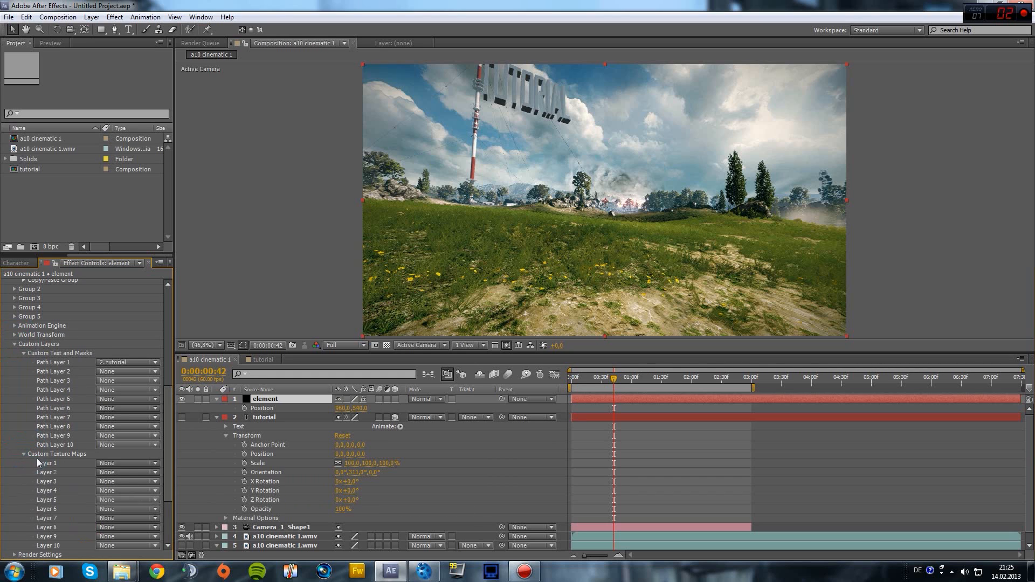
left_click(124, 463)
left_click(125, 464)
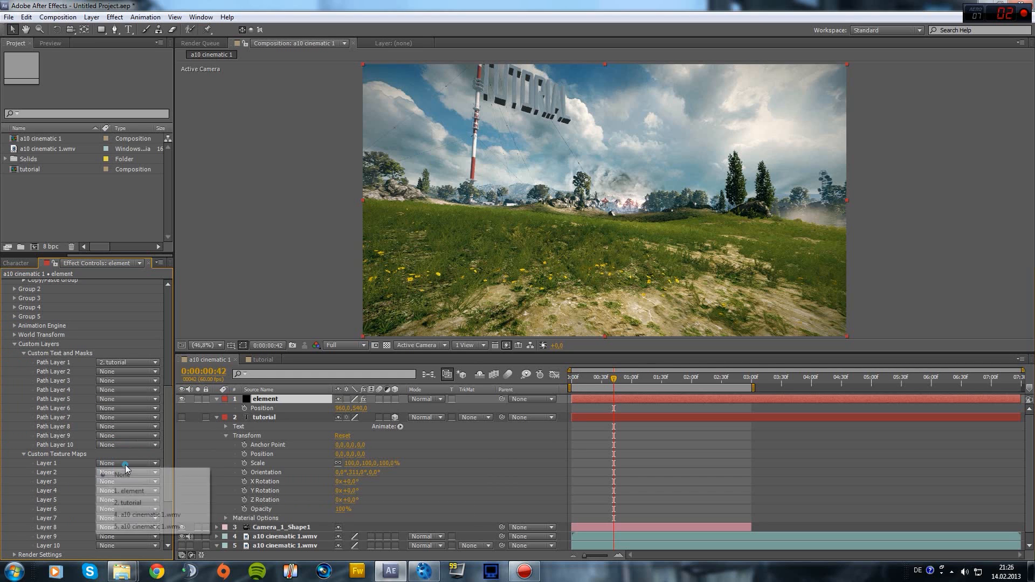
left_click(125, 464)
left_click(25, 452)
left_click(24, 454)
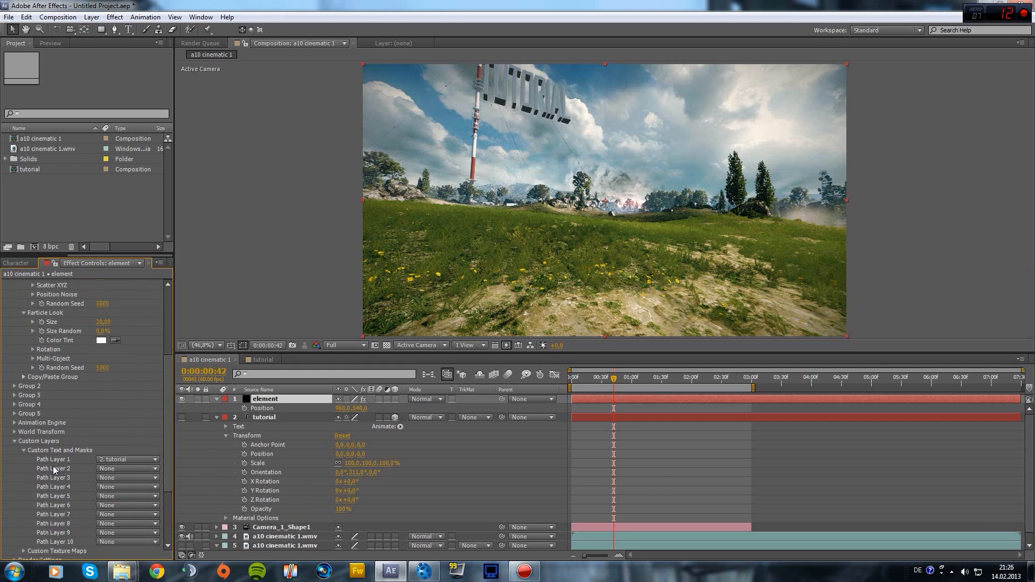
scroll(33, 351, "down", 3)
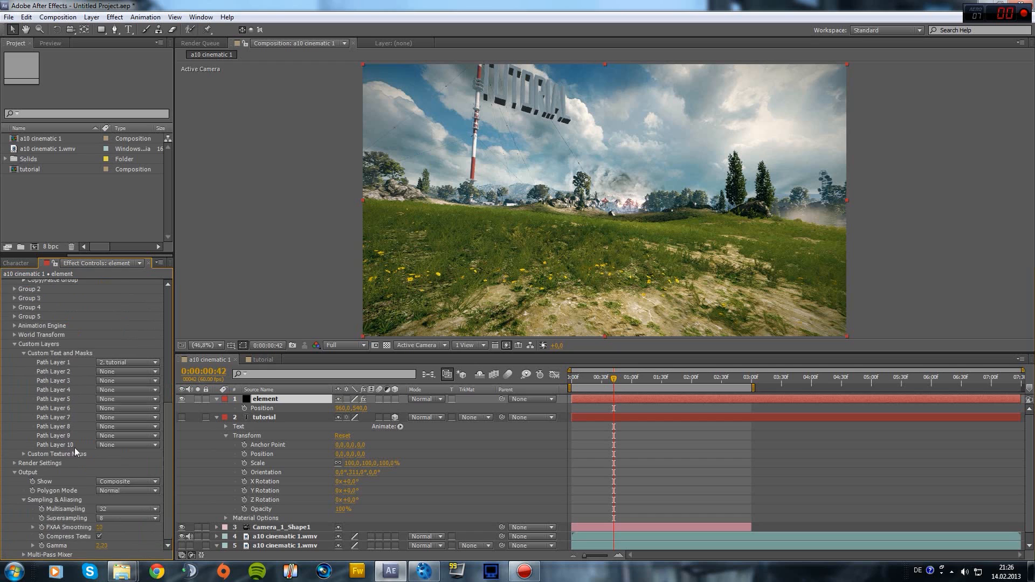
scroll(74, 448, "up", 7)
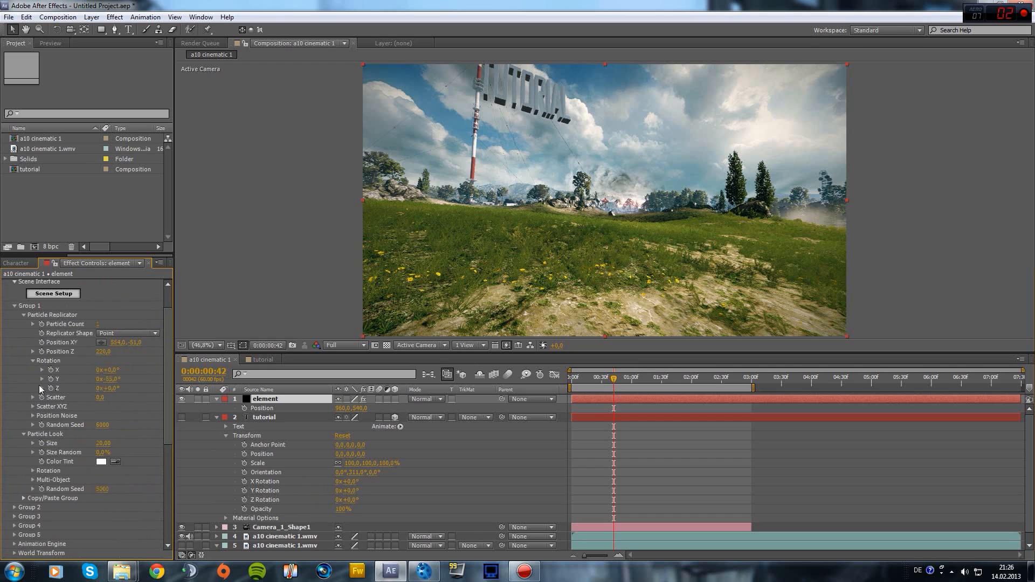
scroll(44, 329, "down", 1)
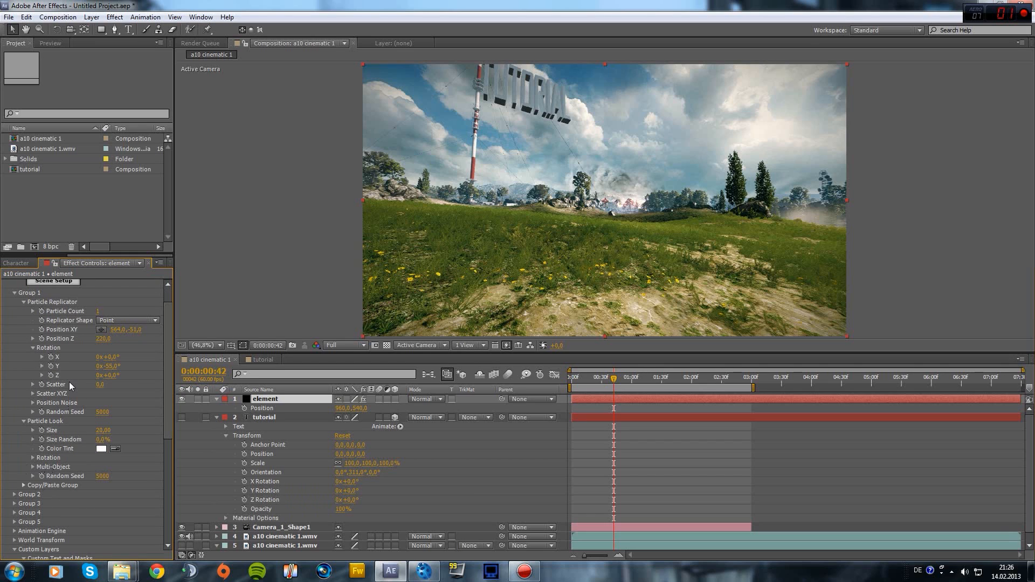
scroll(76, 385, "down", 8)
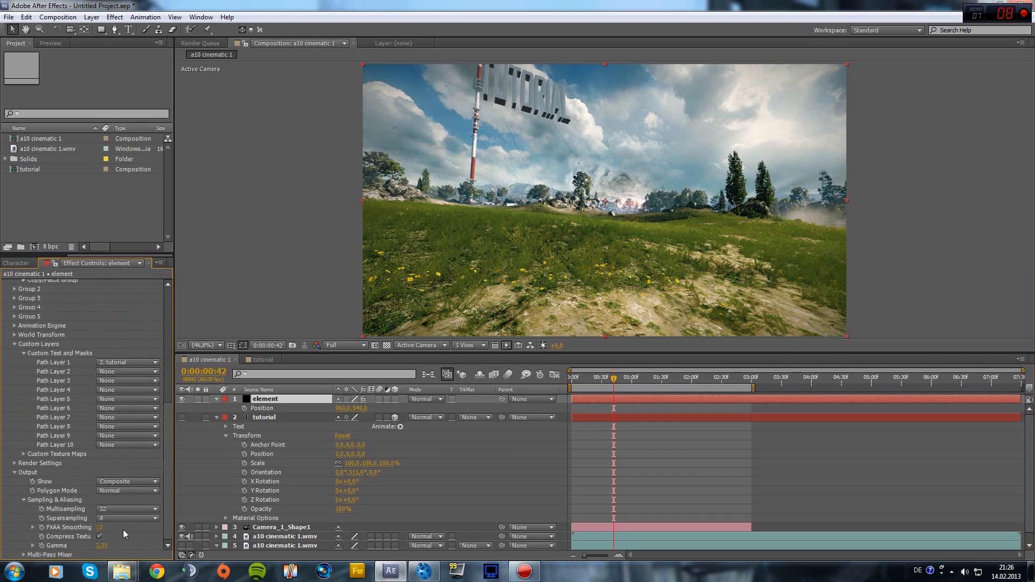
Set the Element environment Override Layer to 5. a10 cinematic 1.wmv
left_click(15, 464)
left_click(25, 472)
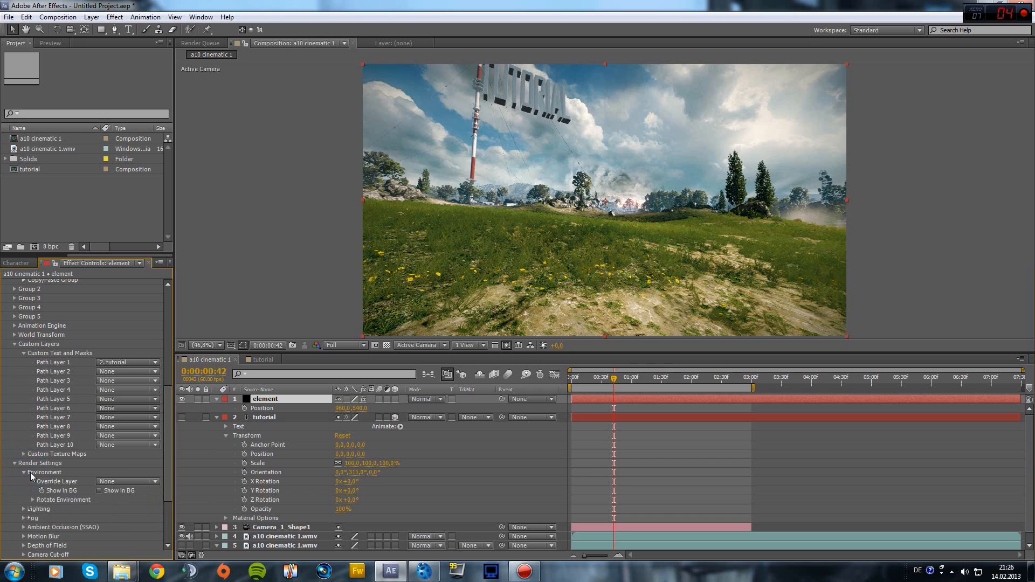
left_click(125, 483)
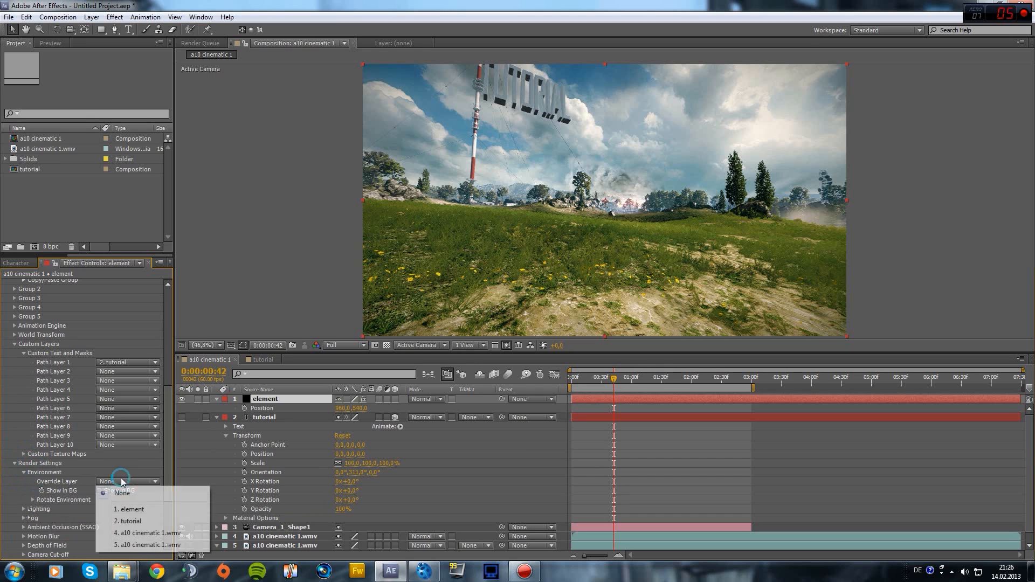
left_click(162, 546)
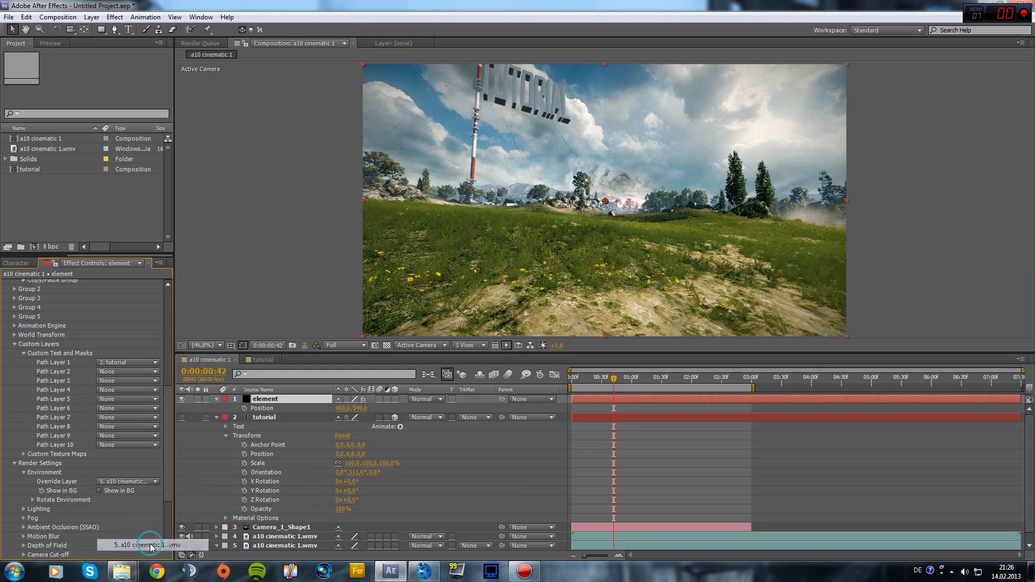
Zoom in on the reflective TUTORIAL letters and undo an accidental move of the element layer
scroll(506, 91, "up", 7)
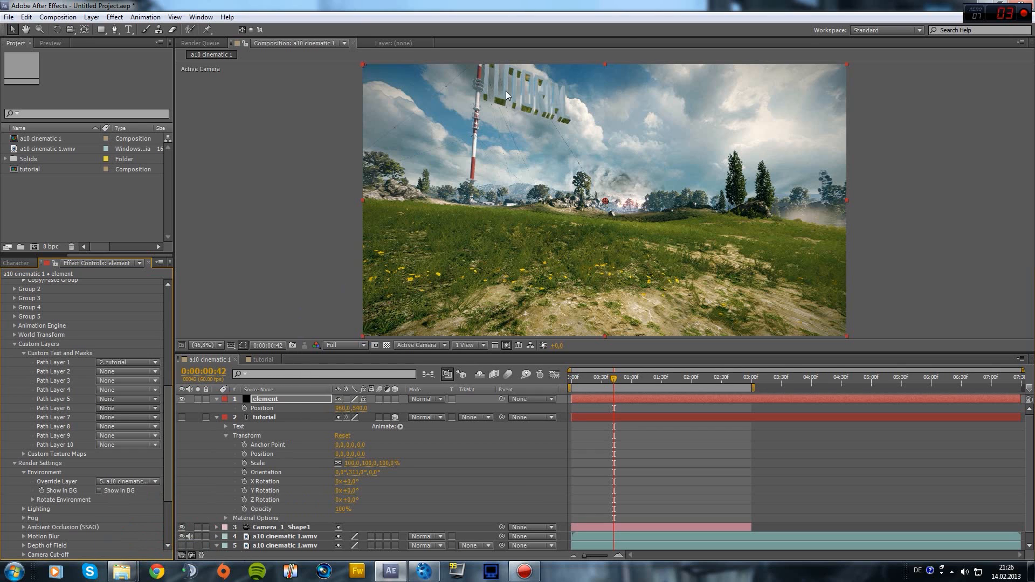
scroll(493, 122, "down", 1)
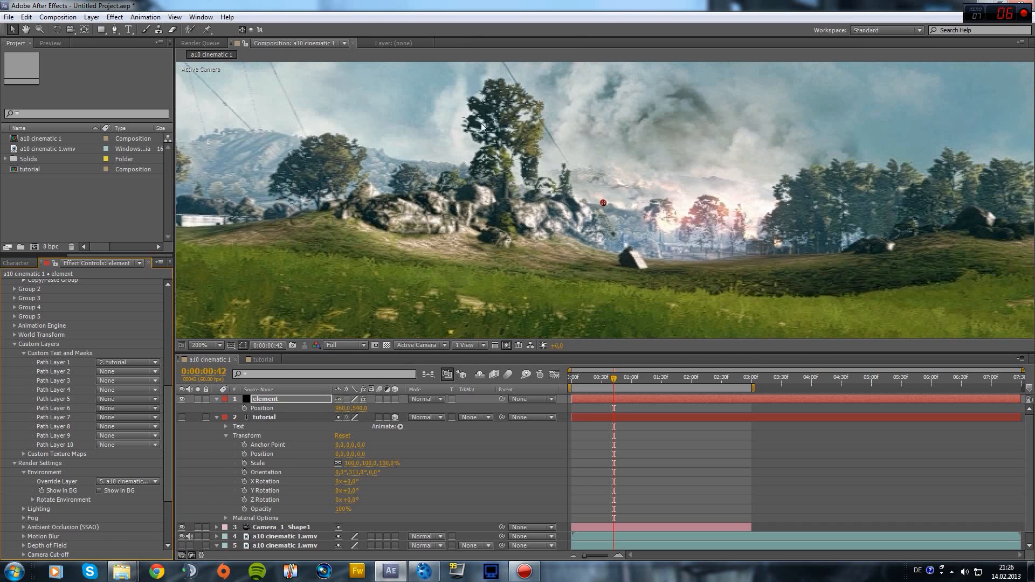
middle_click_drag(472, 128, 554, 462)
middle_click_drag(427, 188, 669, 409)
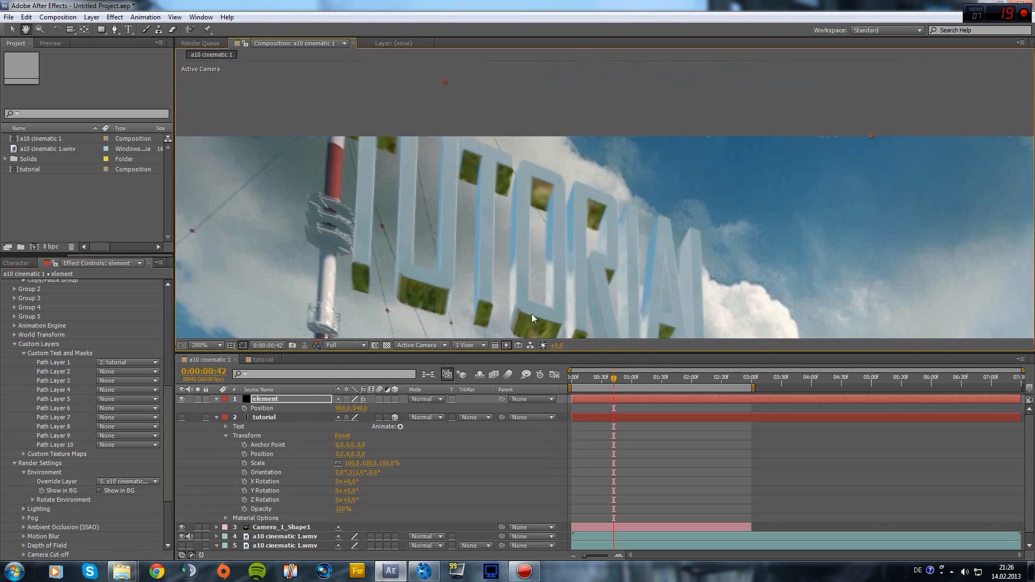
left_click_drag(500, 299, 491, 274)
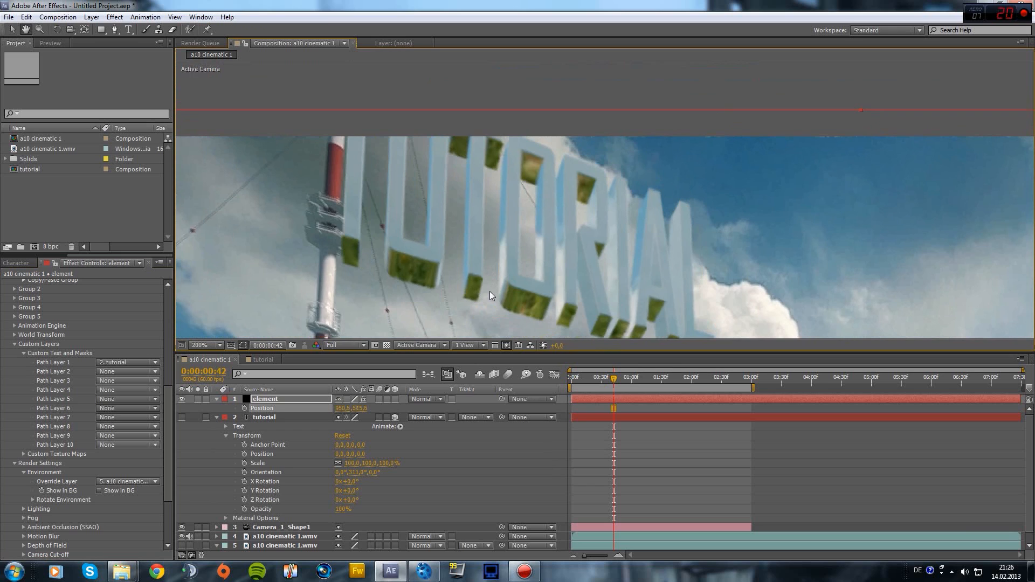
key("ctrl+z")
scroll(490, 293, "down", 2)
scroll(492, 291, "up", 1)
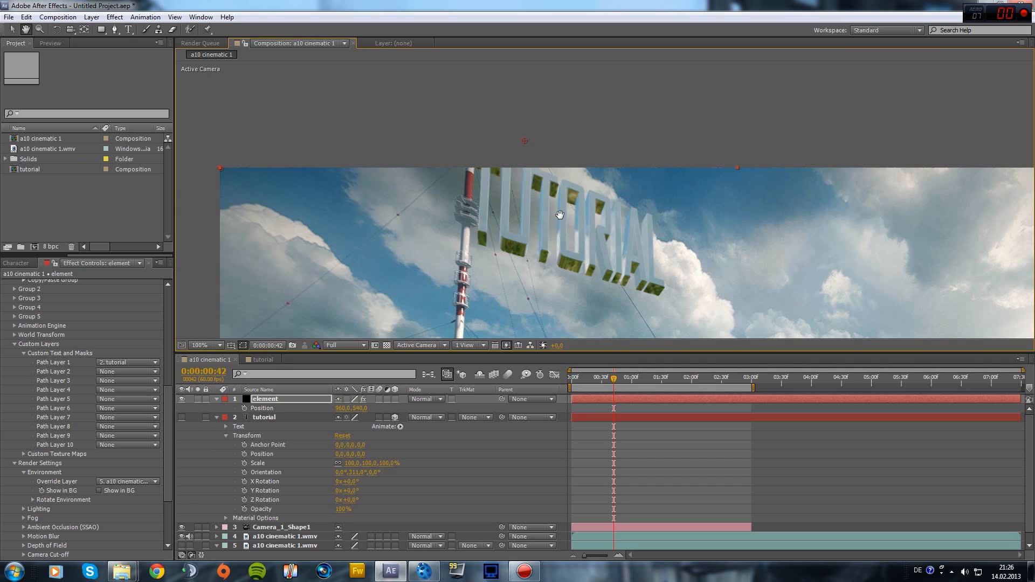
Step the timeline through 0:00:01:14 and 0:00:01:25 to 0:00:01:46, reviewing the reflections
scroll(559, 237, "down", 3)
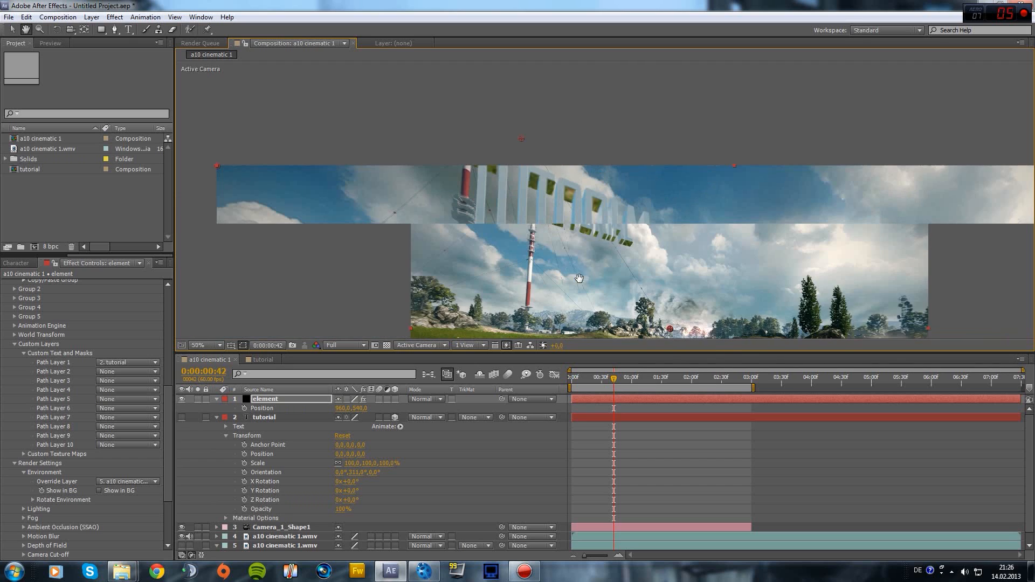
left_click(635, 378)
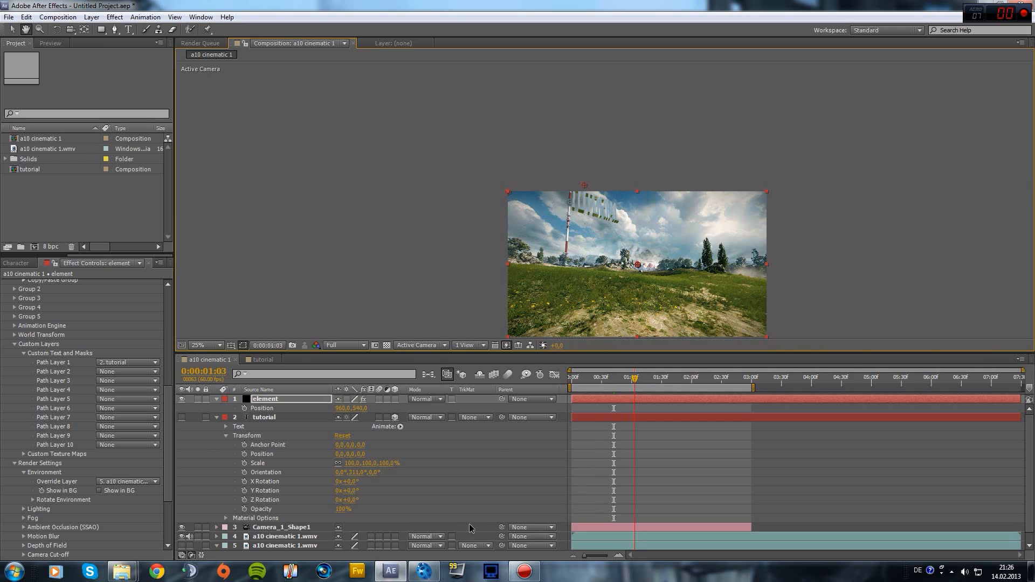
left_click(656, 378)
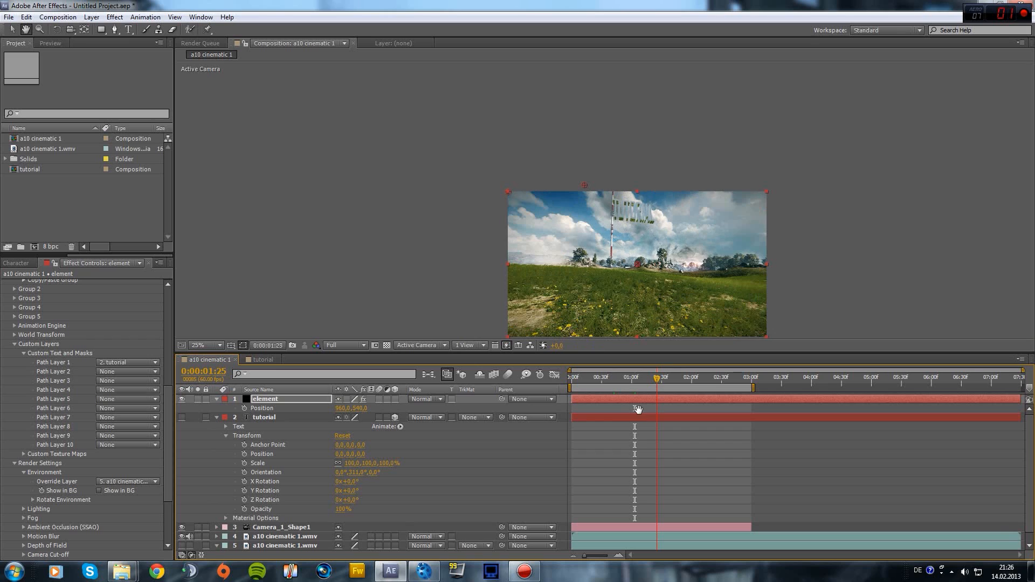
left_click(646, 378)
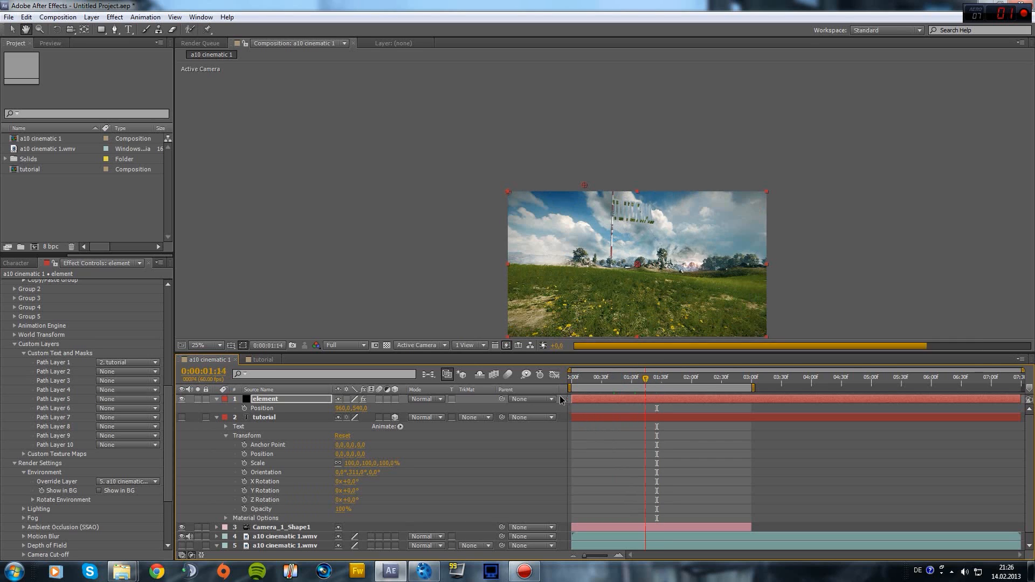
left_click(678, 384)
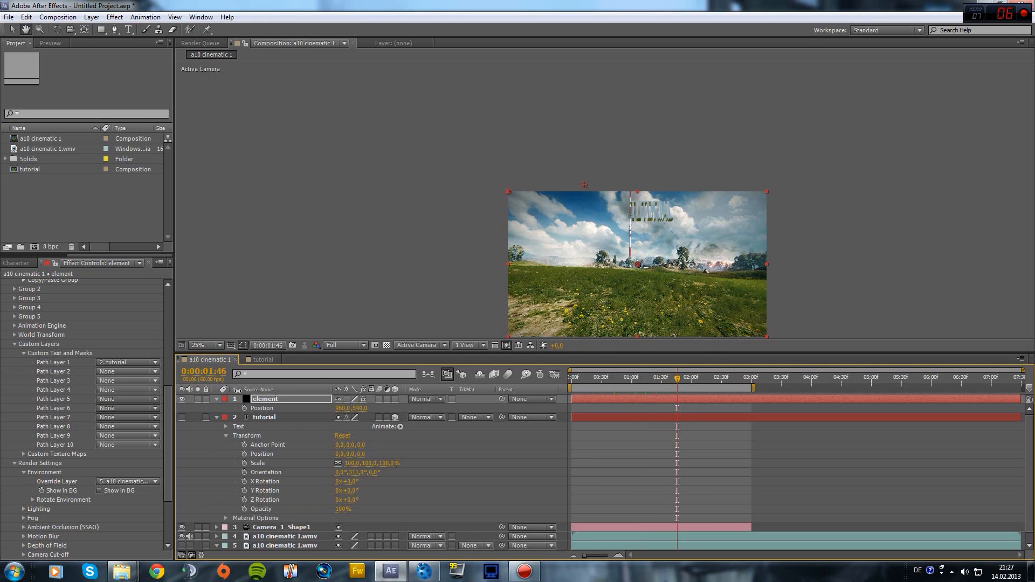
Set the viewer magnification to 46.8% and bring up the File menu
left_click(218, 345)
left_click(213, 360)
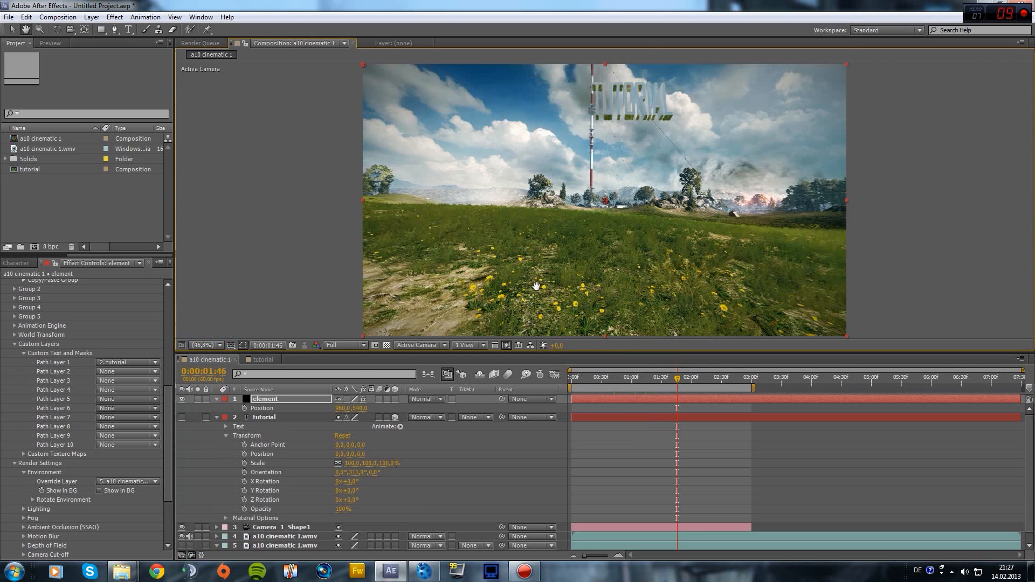
left_click(10, 18)
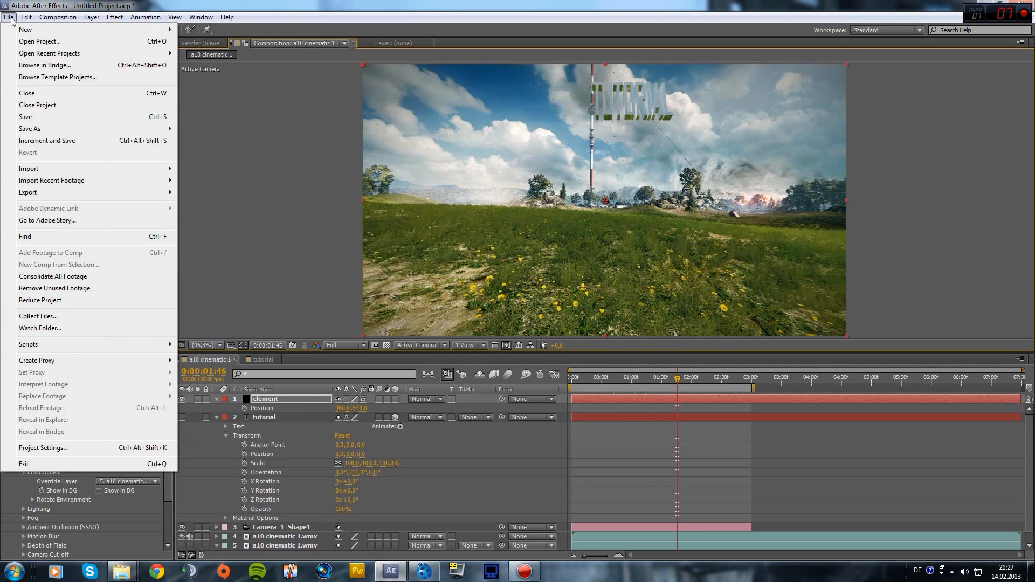